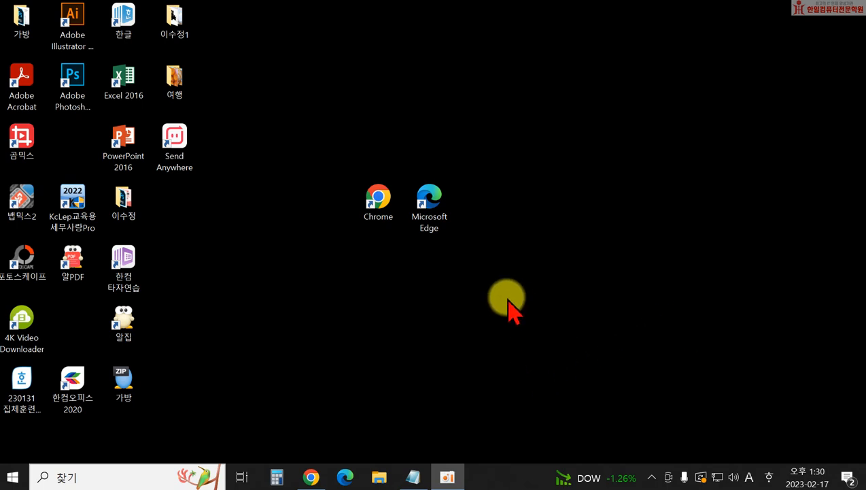
- Launch Microsoft Edge from the taskbar so it opens on the Naver home page
click(344, 476)
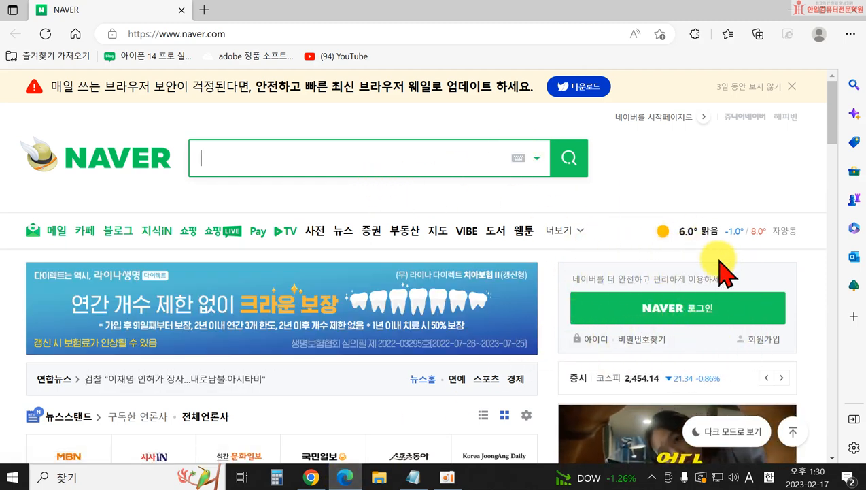
- Start Naver sign-up and agree to all the terms
click(762, 340)
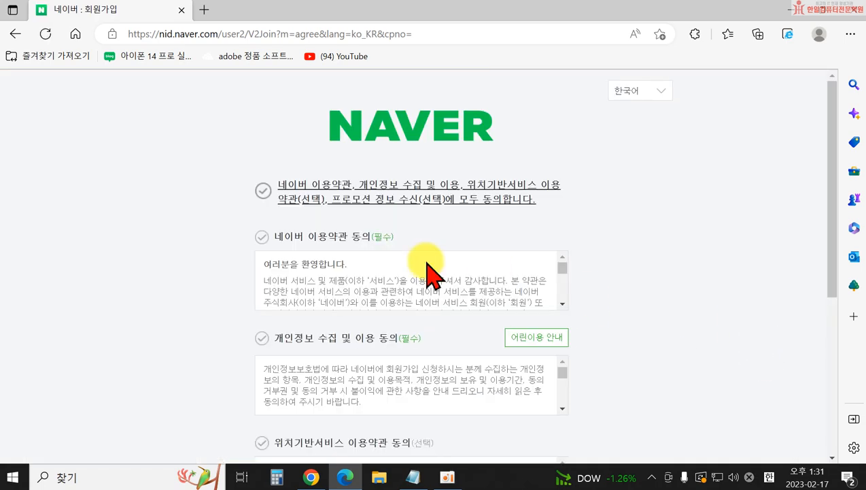
click(263, 191)
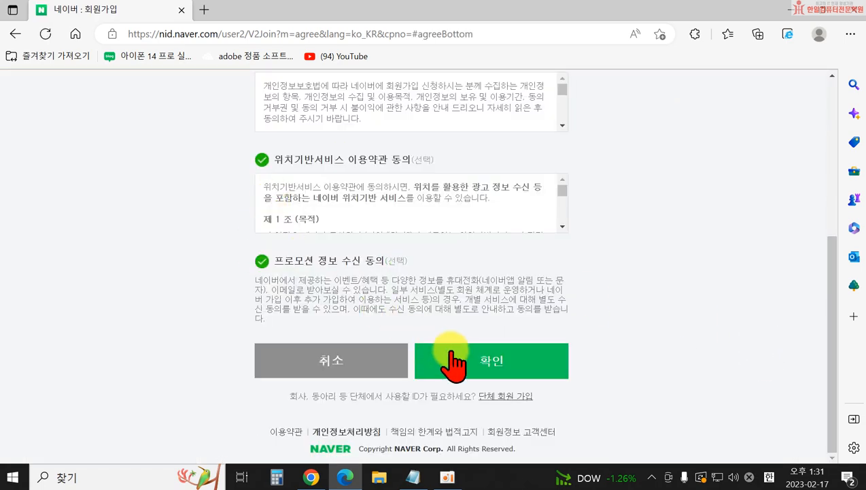
click(494, 367)
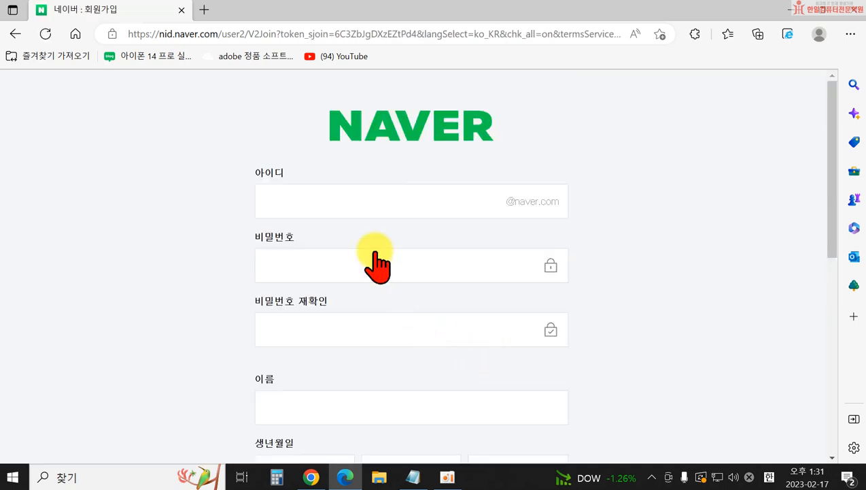
- Enter a candidate account ID and move to the password field so the ID gets checked
click(310, 221)
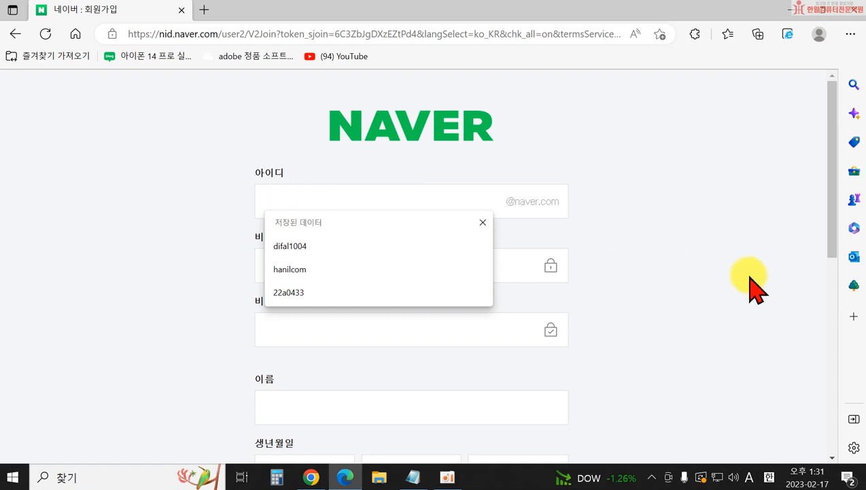
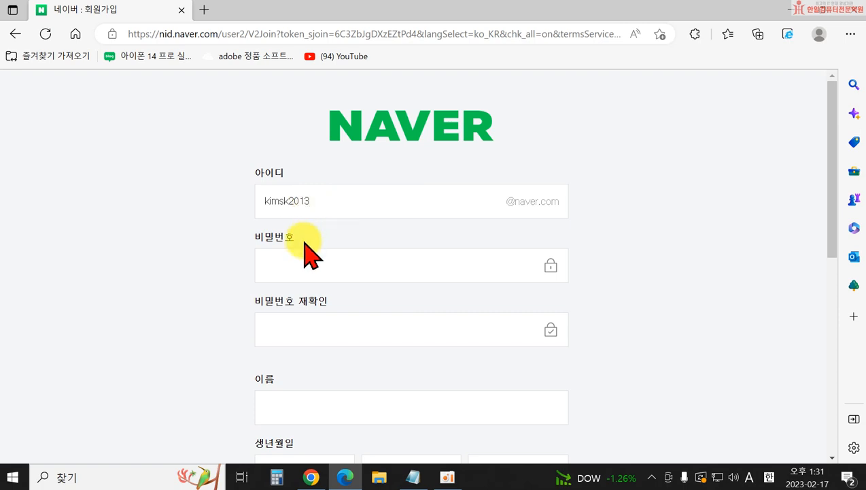
click(331, 202)
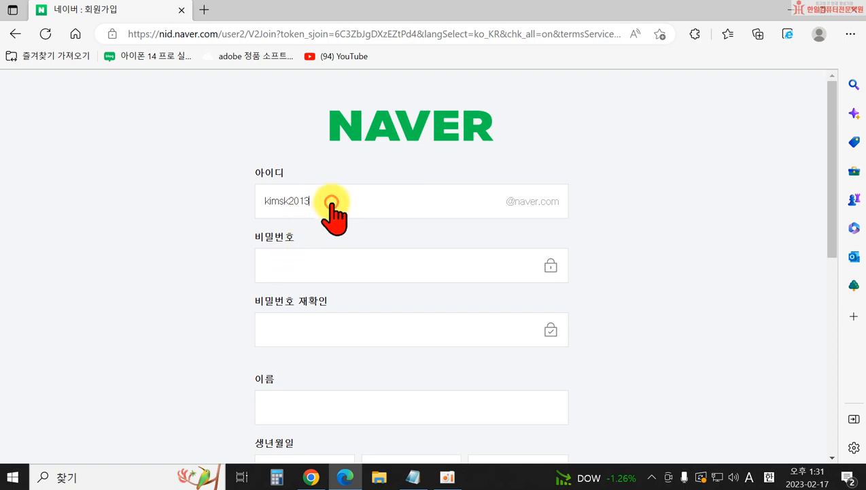
click(315, 271)
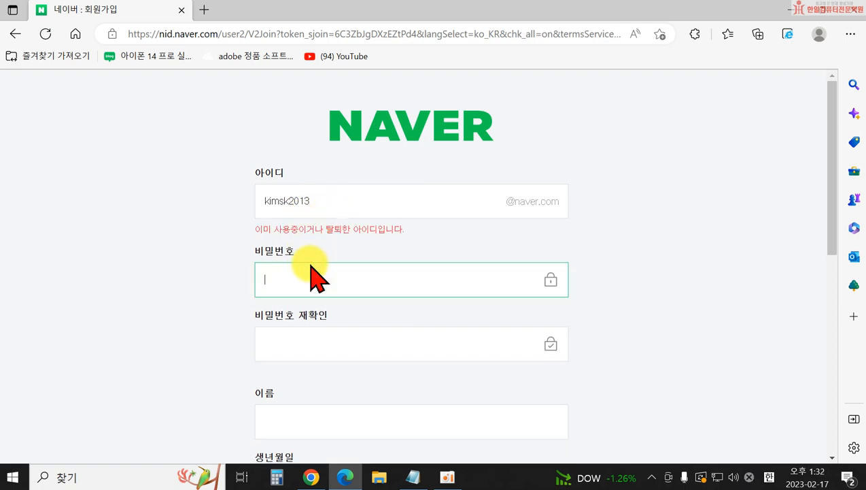
- Revise the rejected ID by changing its last digits and inserting a letter until it's accepted
click(315, 205)
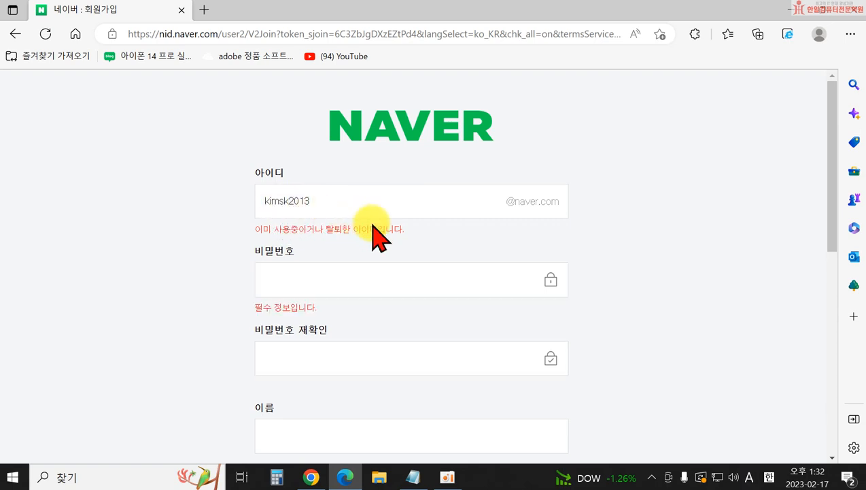
key(BackSpace)
key(BackSpace)
text(29)
click(207, 229)
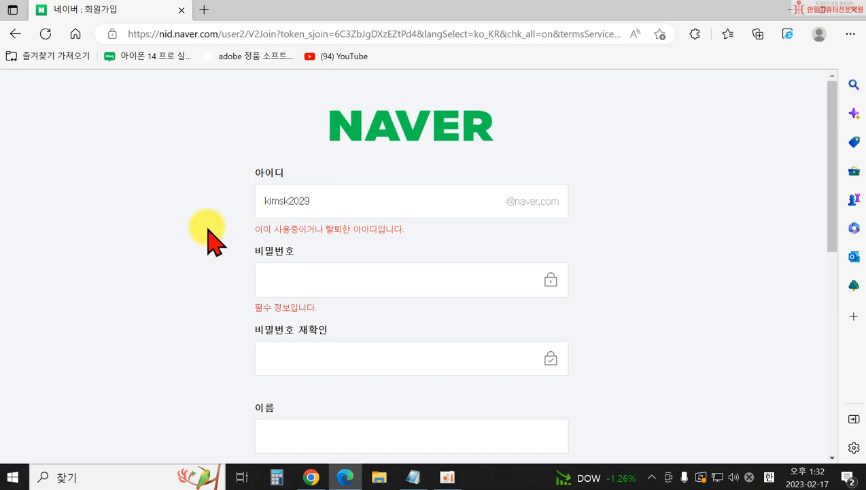
click(279, 286)
click(317, 200)
text(s)
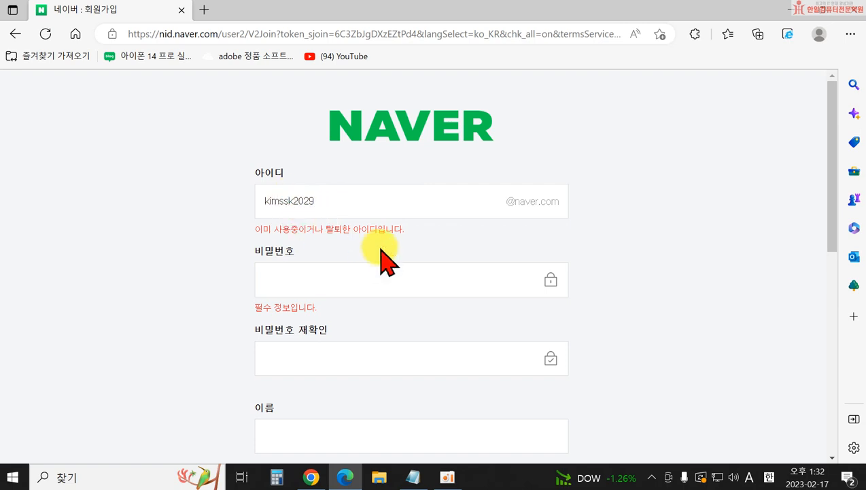
click(372, 282)
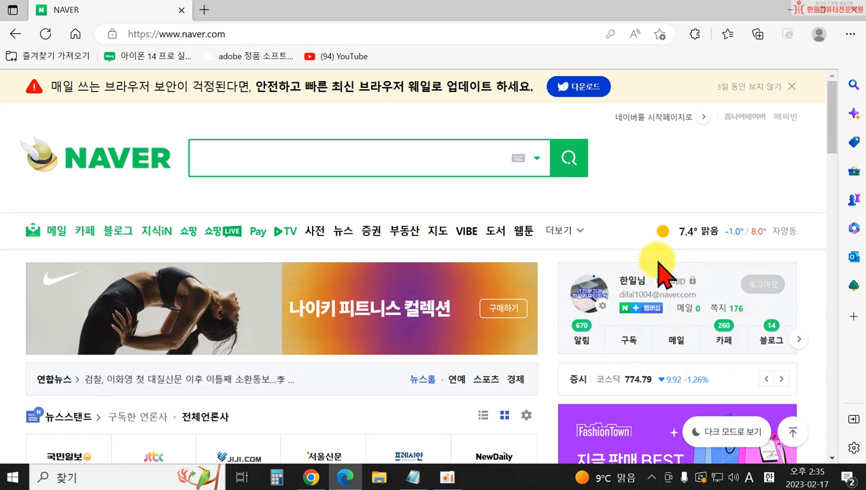
- Open Naver Mail, read through the Coocha MILLET ad email, and delete it
click(684, 313)
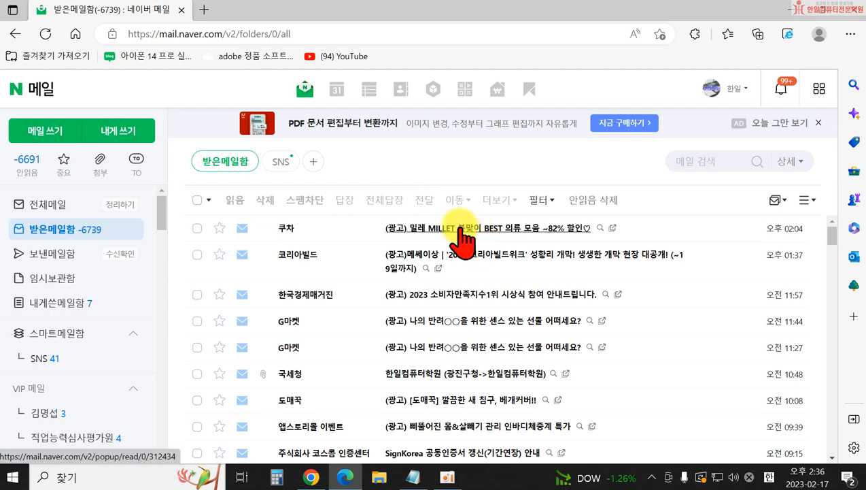
click(460, 229)
scroll(495, 280, down, 1)
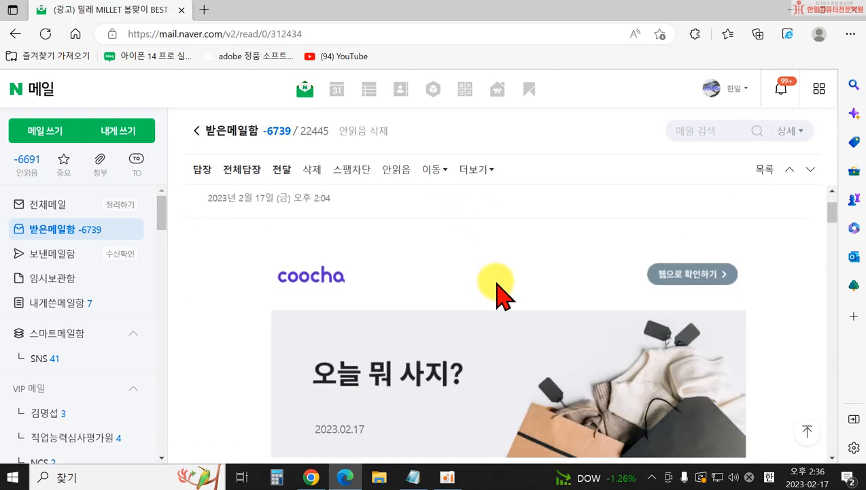
scroll(495, 283, down, 7)
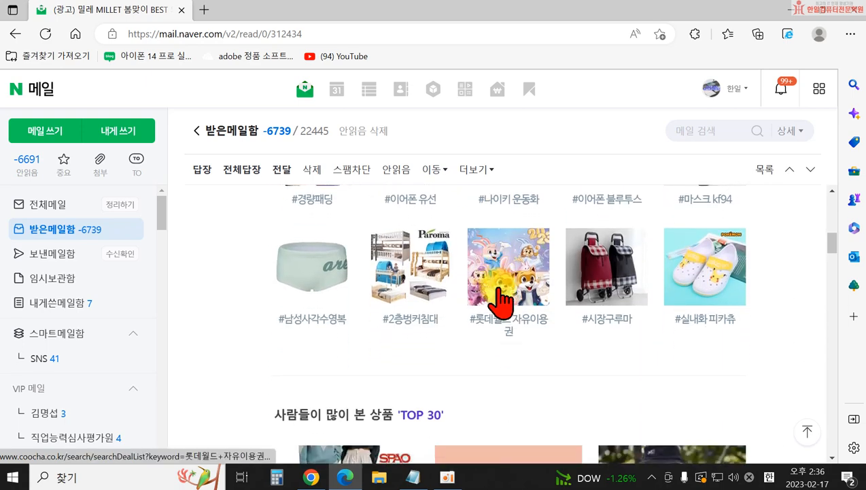
scroll(502, 300, down, 7)
scroll(503, 304, up, 3)
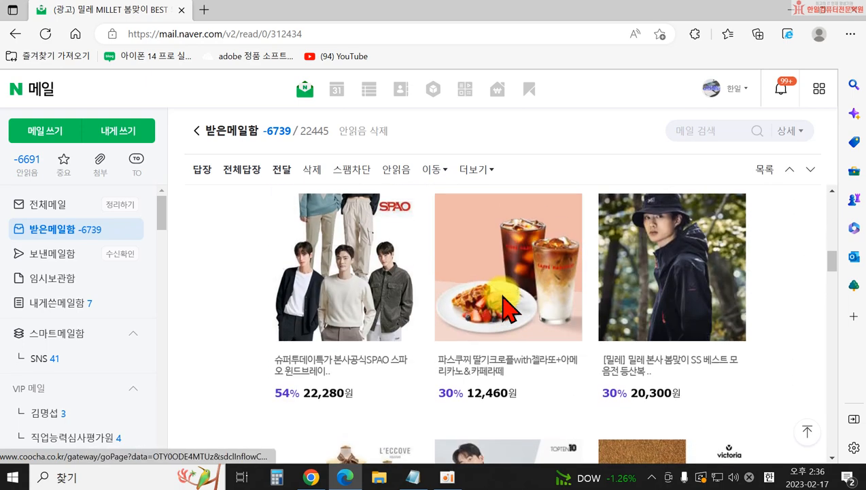
scroll(507, 306, up, 10)
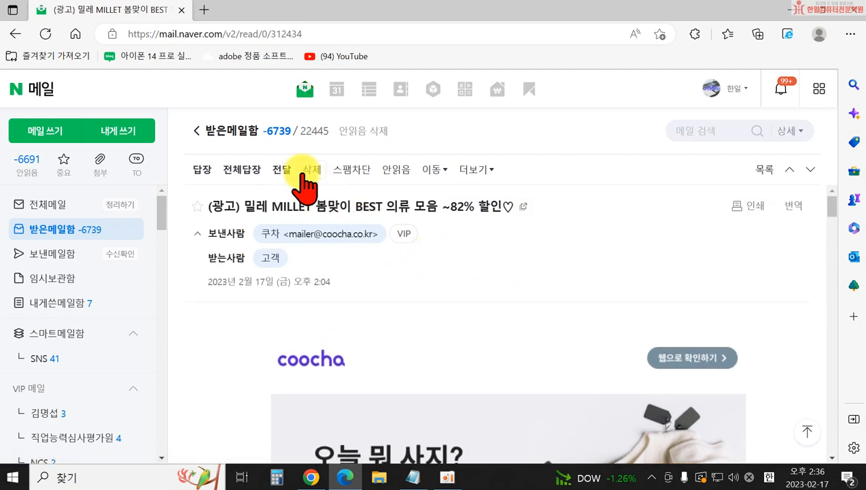
click(311, 175)
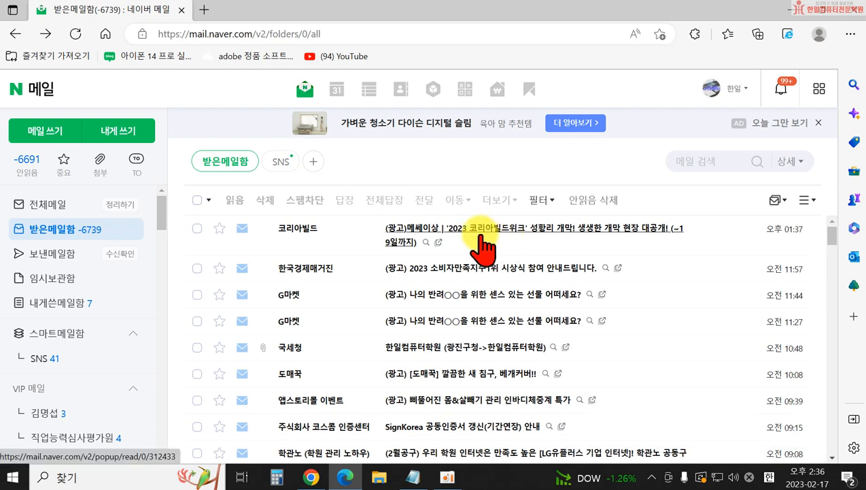
- Read through the 코리아빌드 newsletter, then go back to 받은메일함
click(507, 231)
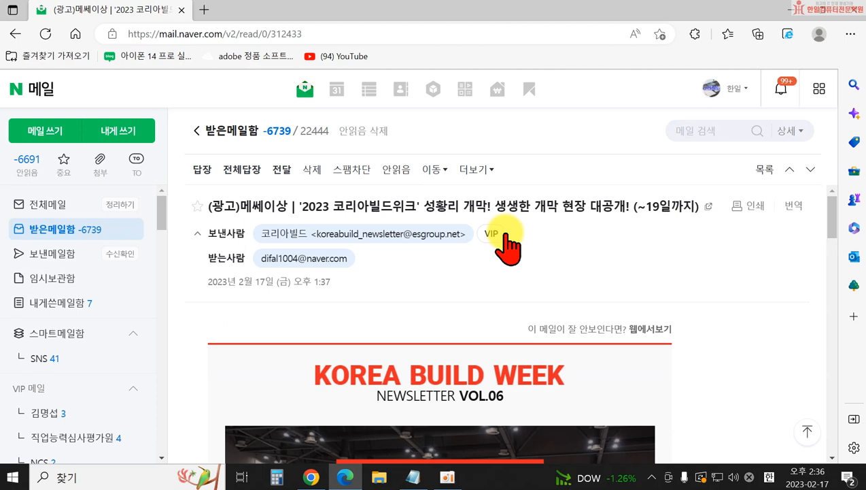
scroll(502, 285, down, 5)
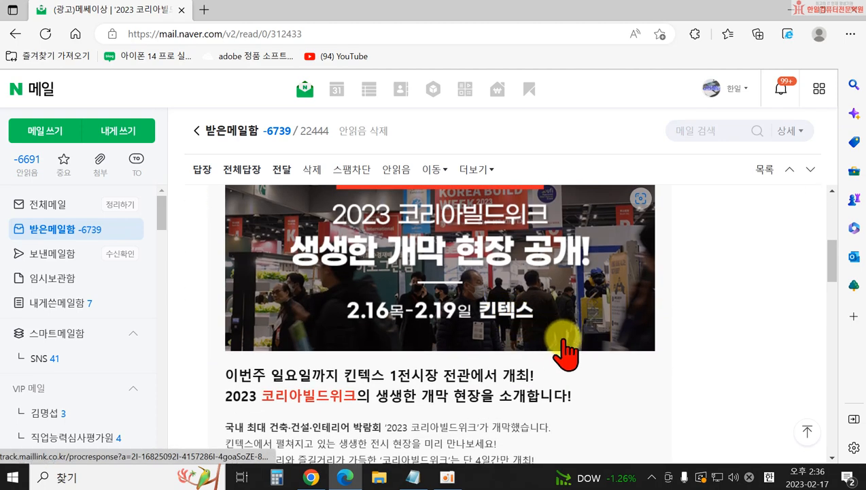
scroll(566, 347, down, 2)
scroll(567, 345, down, 9)
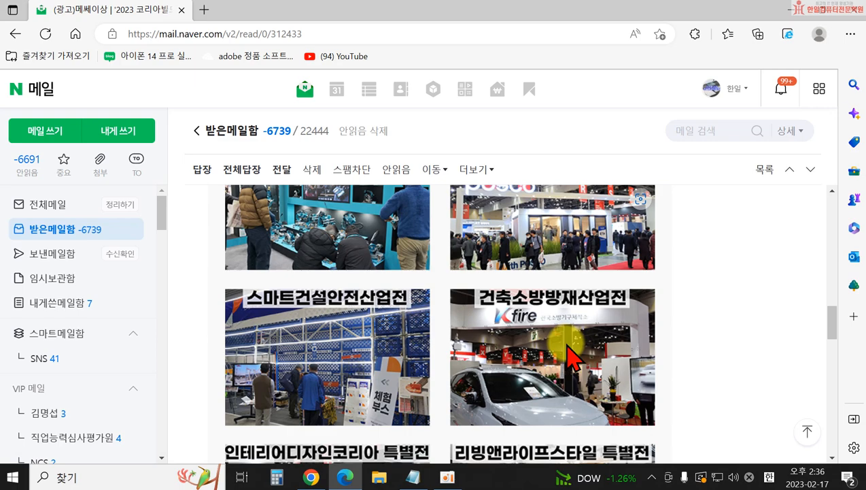
scroll(568, 349, up, 10)
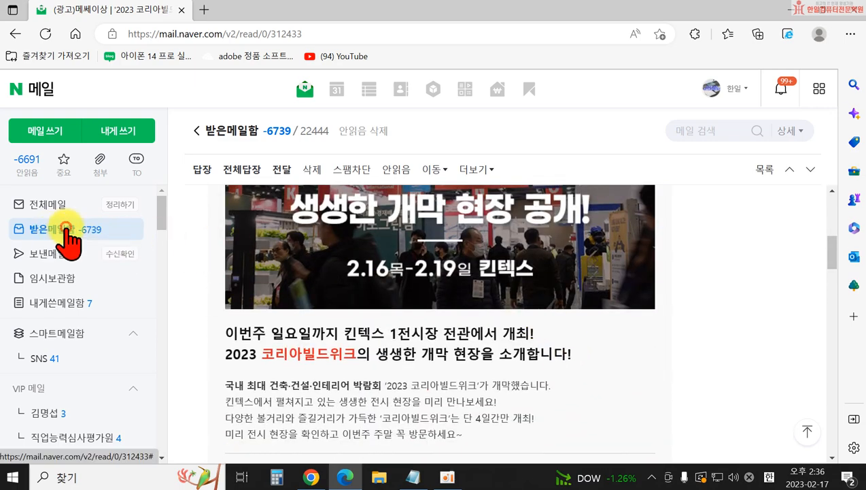
click(68, 232)
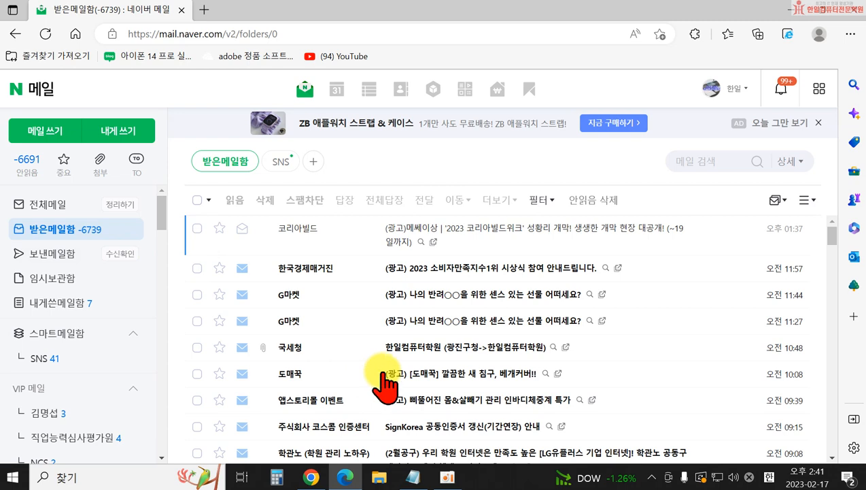
- Begin a reply to the 한국경제매거진 award notice, then discard it and return to the inbox
click(460, 270)
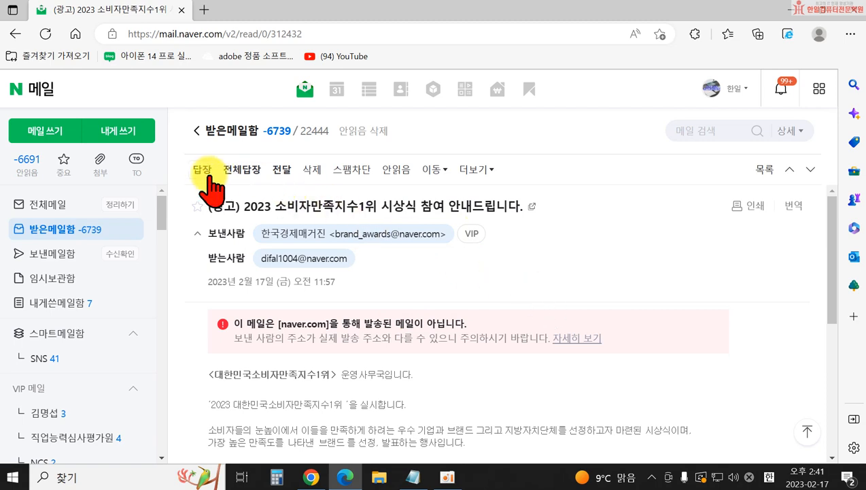
click(203, 172)
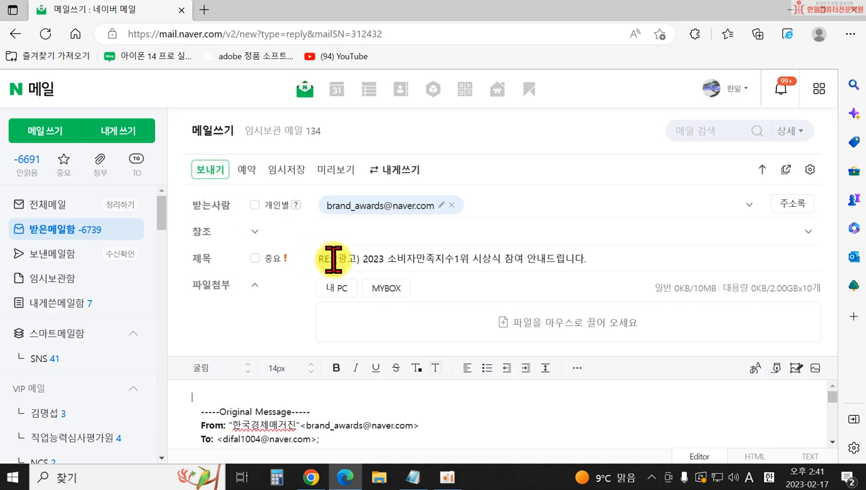
click(197, 396)
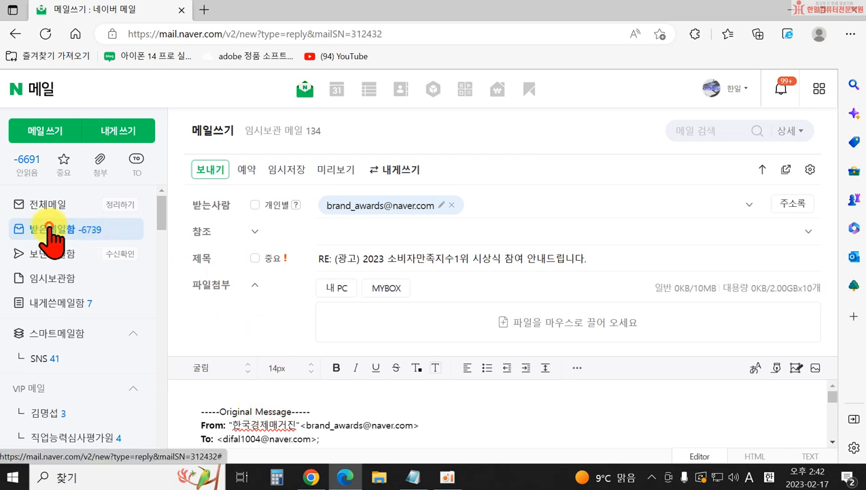
click(45, 229)
click(437, 311)
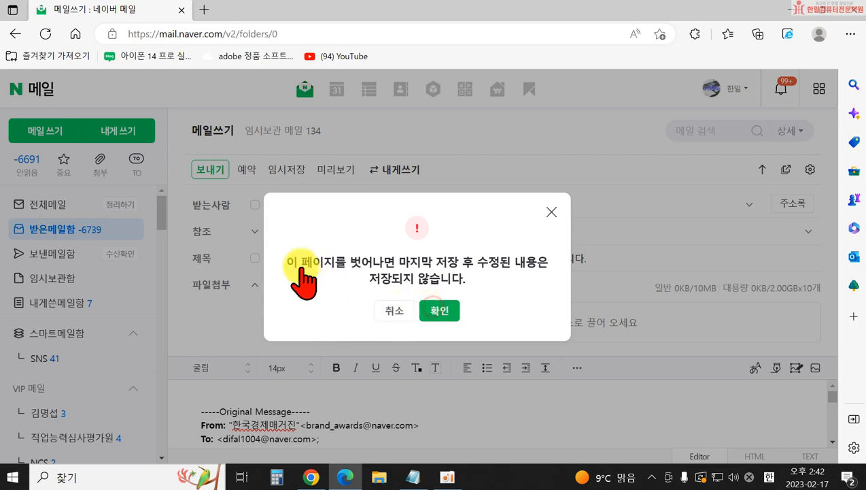
click(429, 230)
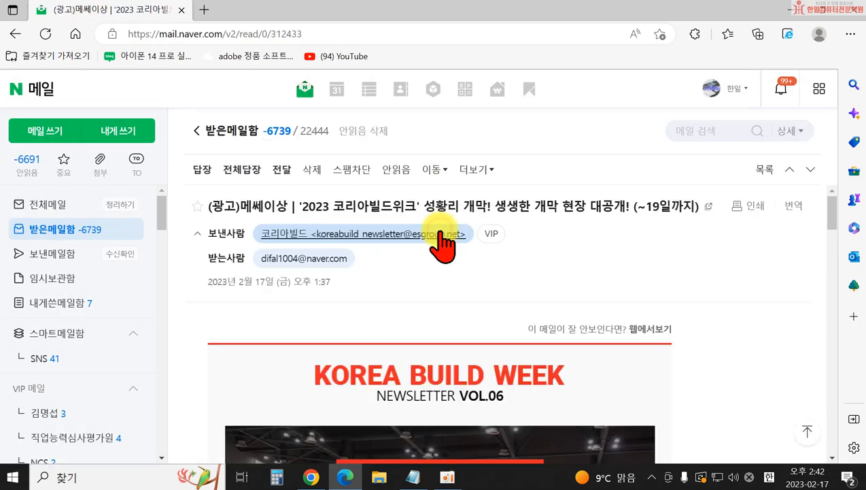
click(200, 171)
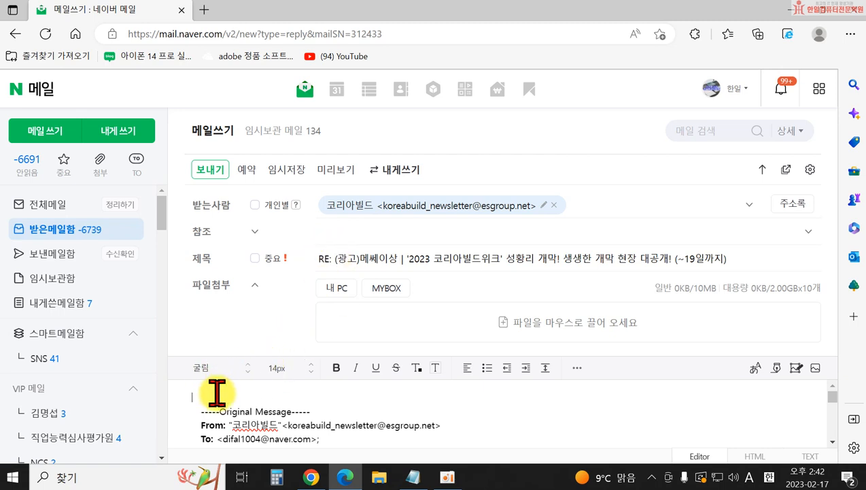
scroll(261, 412, down, 1)
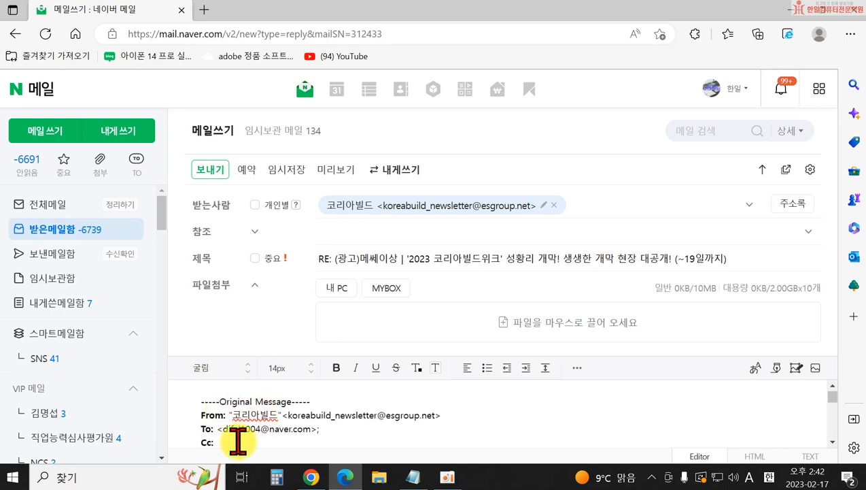
scroll(225, 405, up, 1)
click(211, 396)
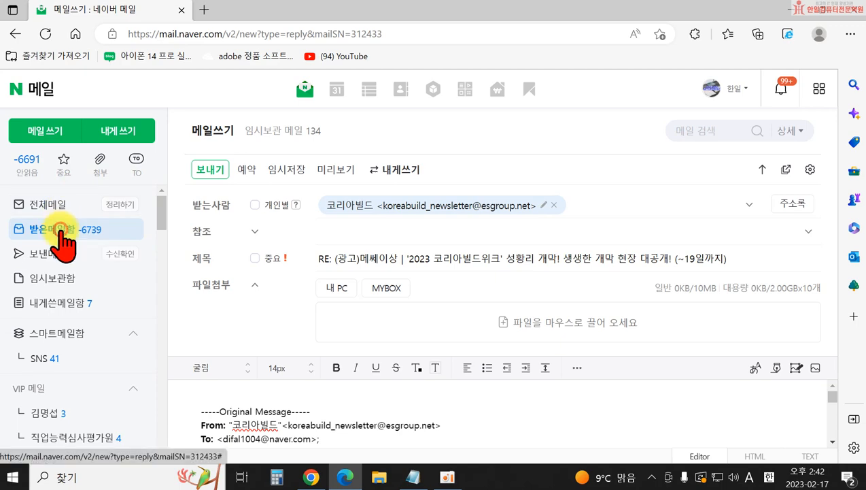
click(60, 230)
click(436, 311)
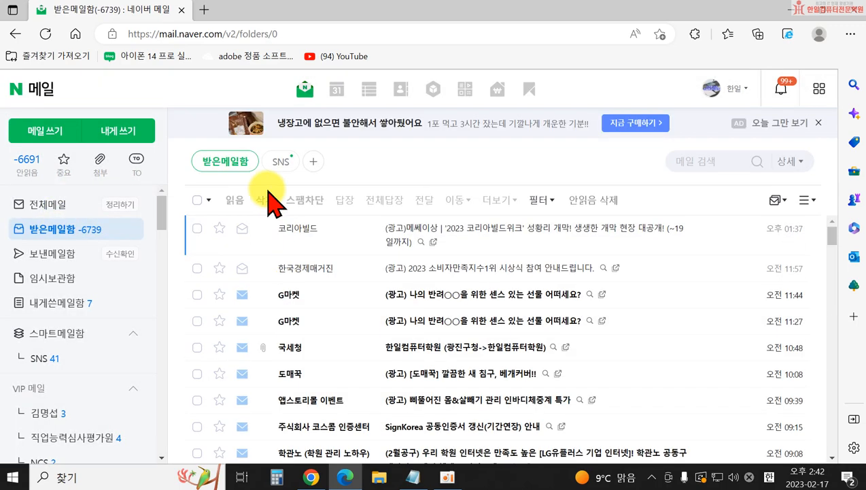
- Open the first inbox mail, the 2023 코리아빌드위크 newsletter
click(454, 231)
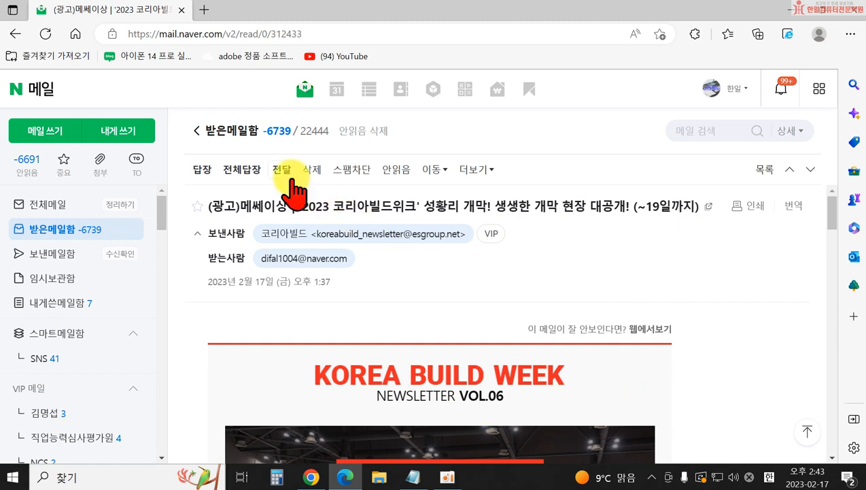
- Start forwarding the newsletter, then abandon the draft and go back to the inbox
click(282, 170)
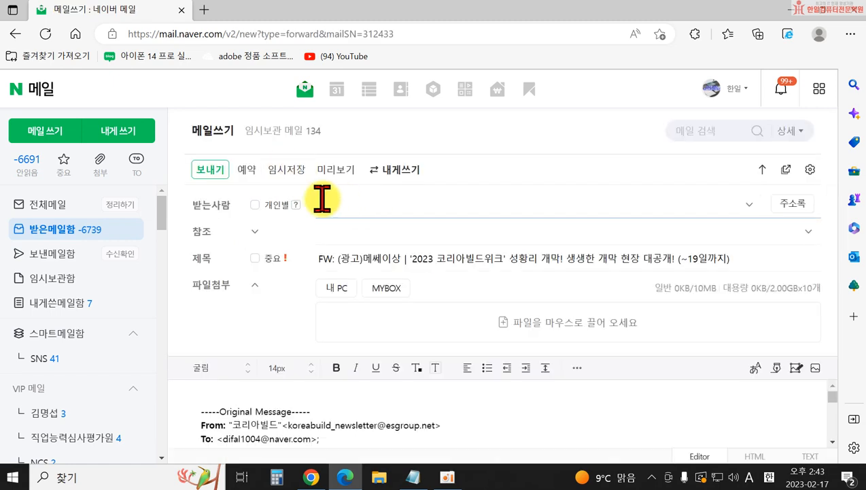
click(440, 207)
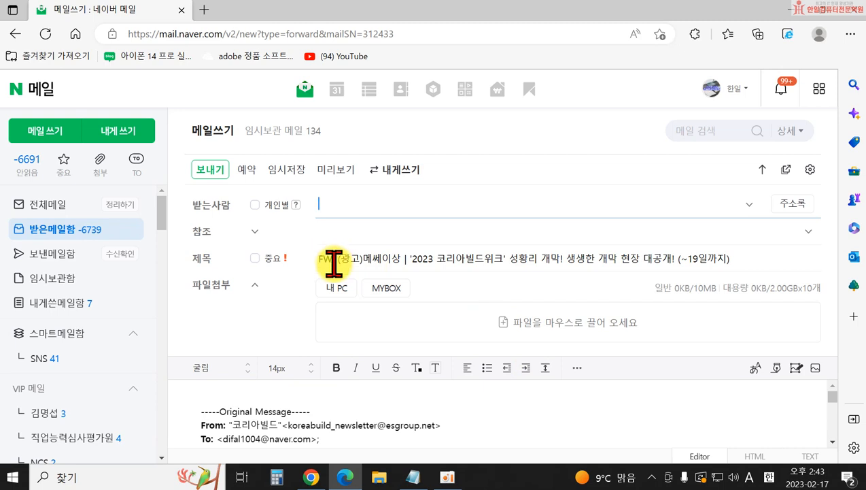
click(47, 230)
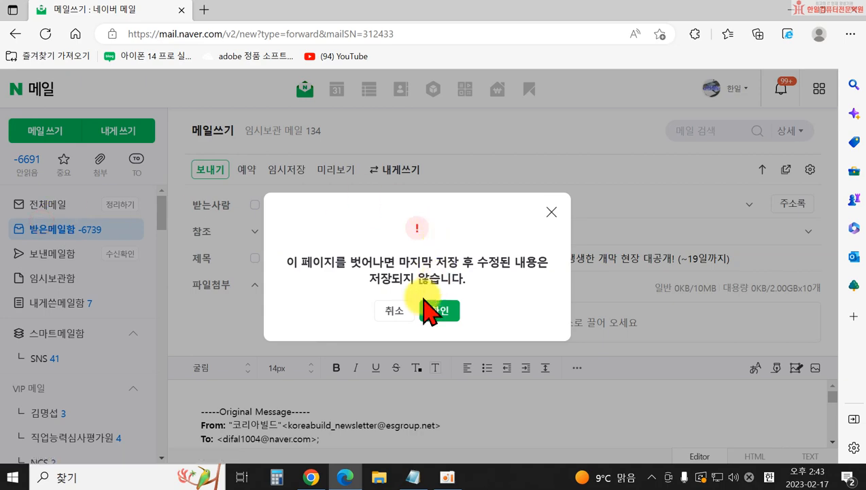
click(440, 311)
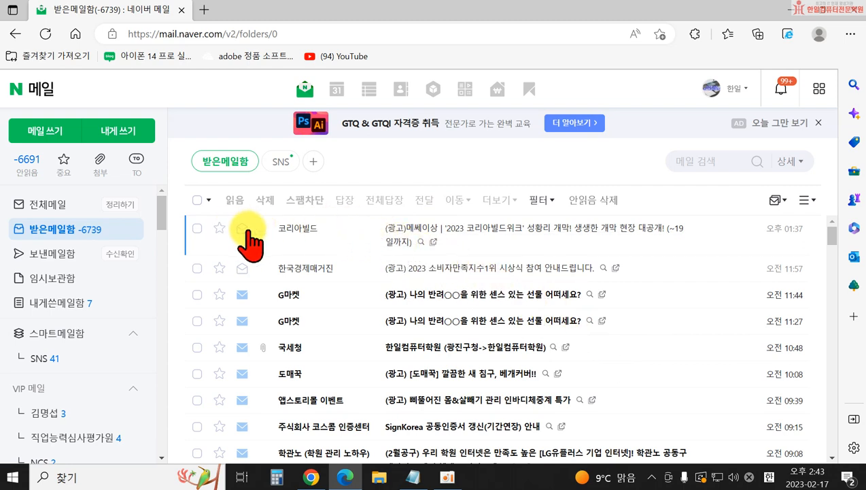
- Delete the Korea Build newsletter, then trash ads from 한국경제매거진, G마켓 (two), 도매꾹 and 앱스토리몰
click(416, 242)
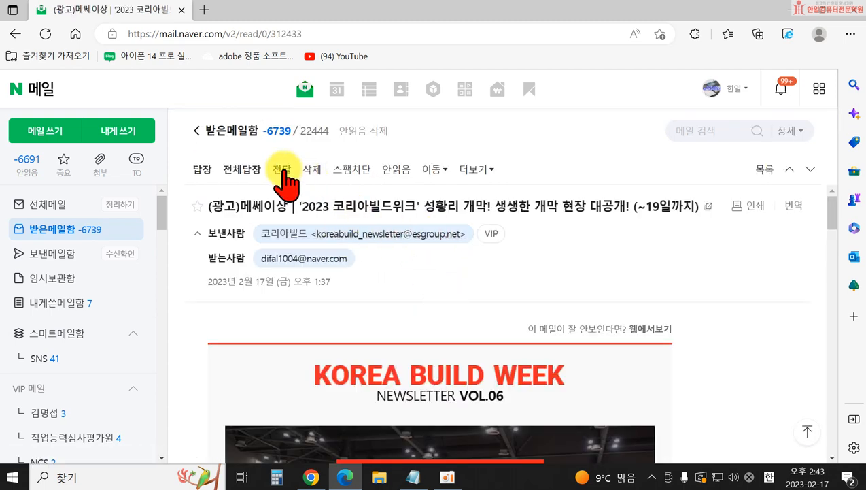
click(312, 170)
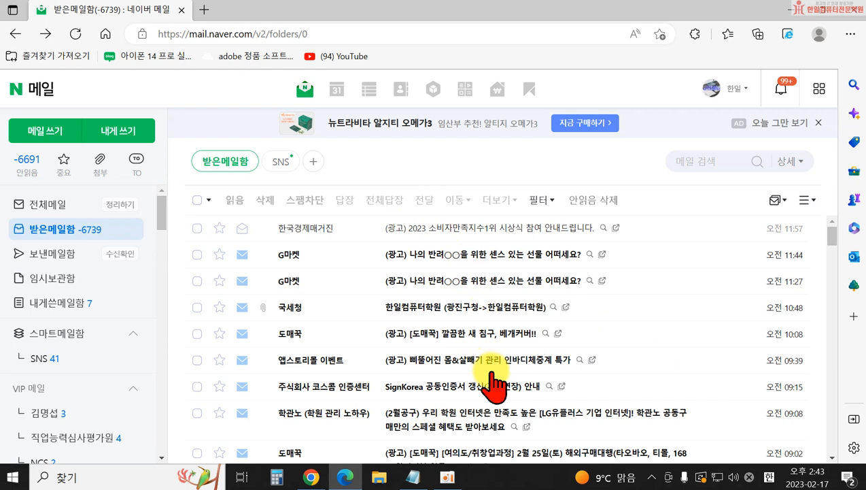
click(197, 228)
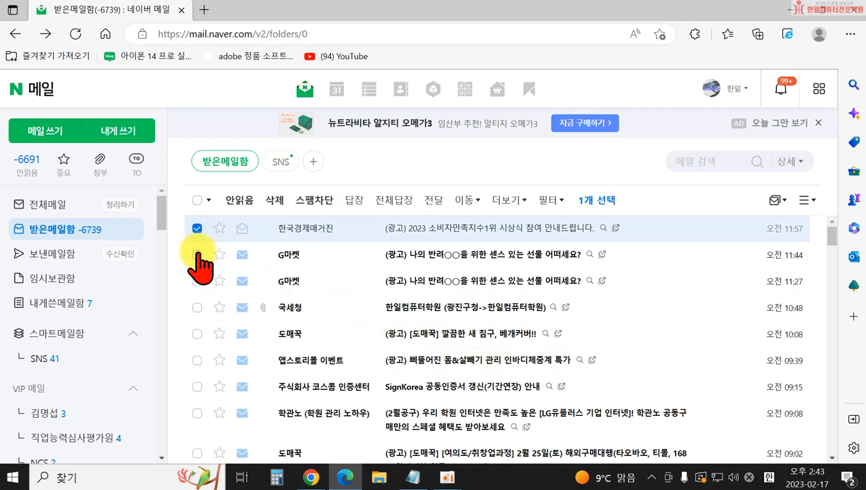
click(197, 254)
click(197, 280)
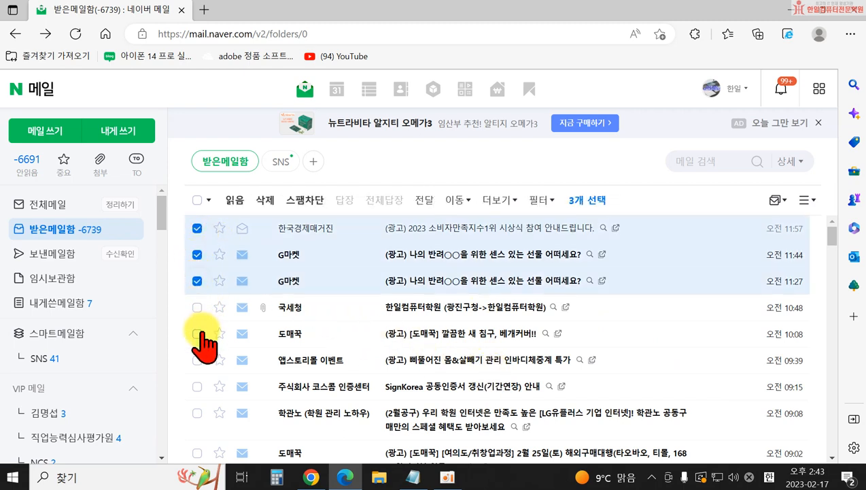
click(198, 333)
click(198, 360)
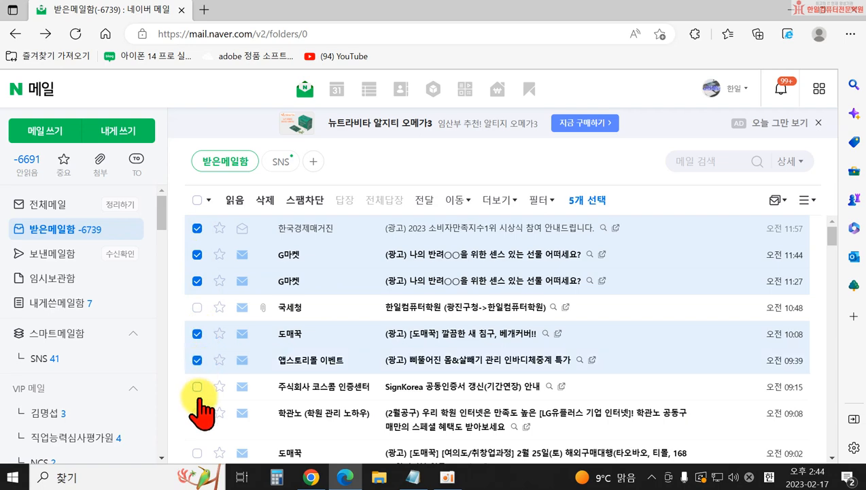
click(266, 202)
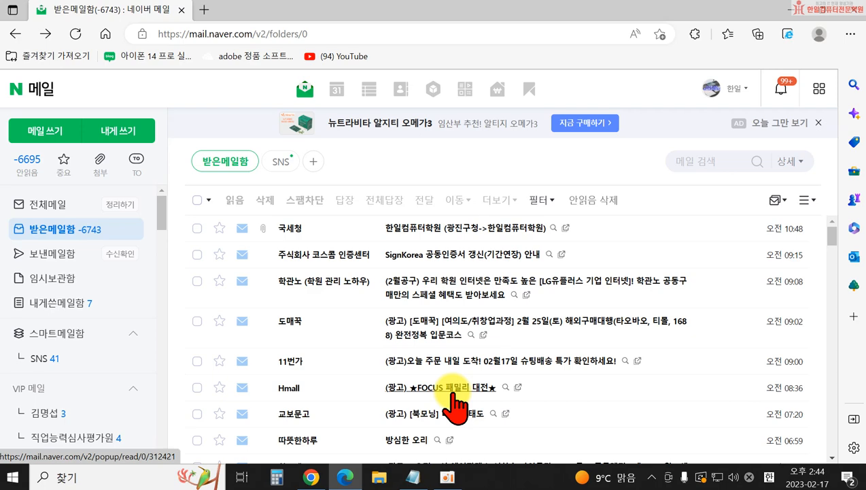
- Check the 로또이벤트 lottery ad further down the list and open its spam-block options
scroll(552, 405, down, 1)
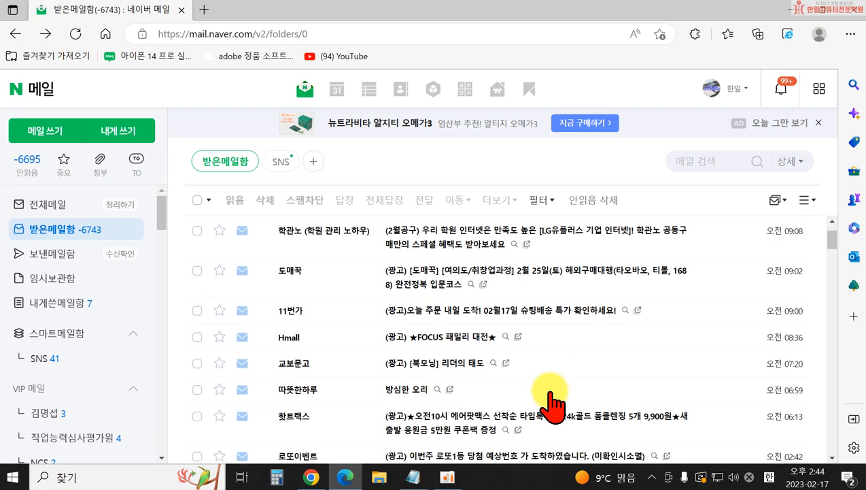
scroll(550, 397, down, 3)
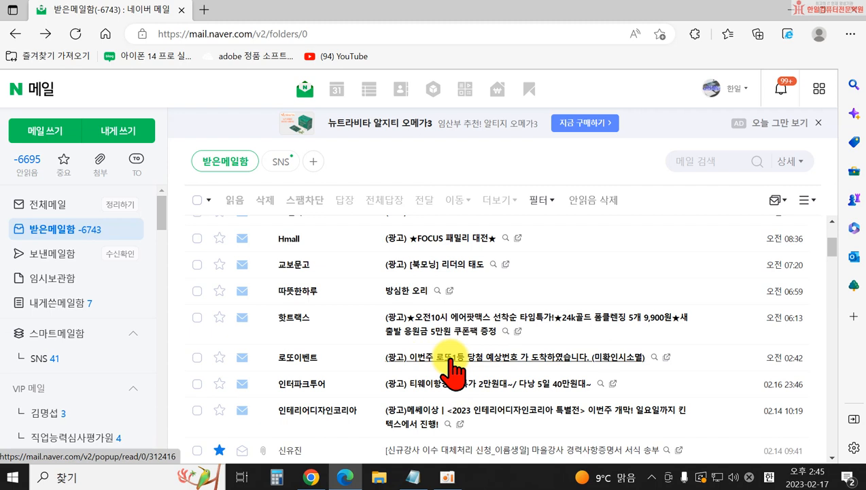
click(197, 357)
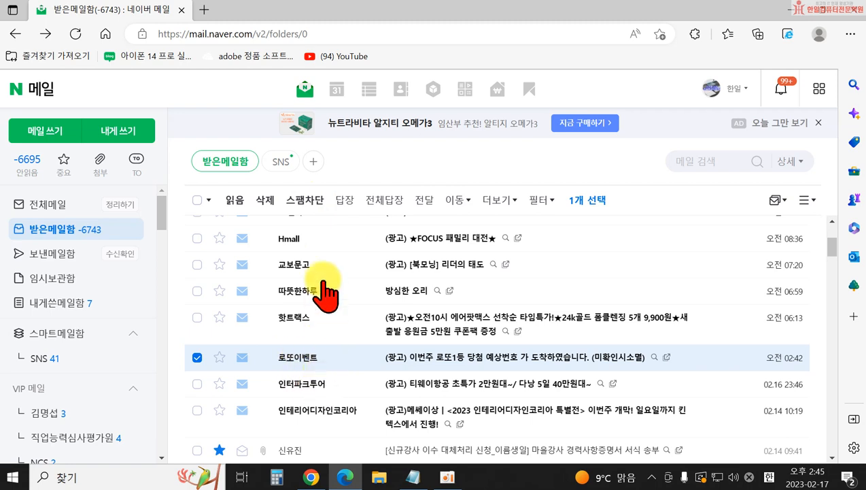
click(314, 201)
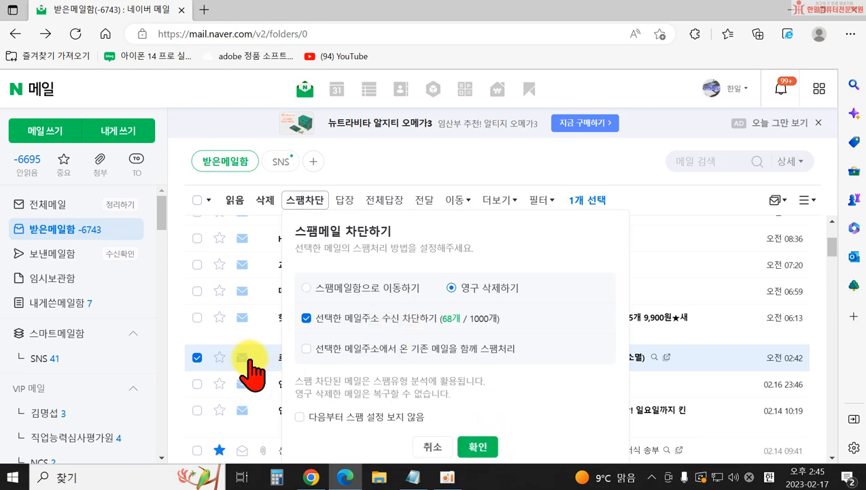
- Permanently delete the 로또이벤트 spam mail and block its sender's address
click(480, 447)
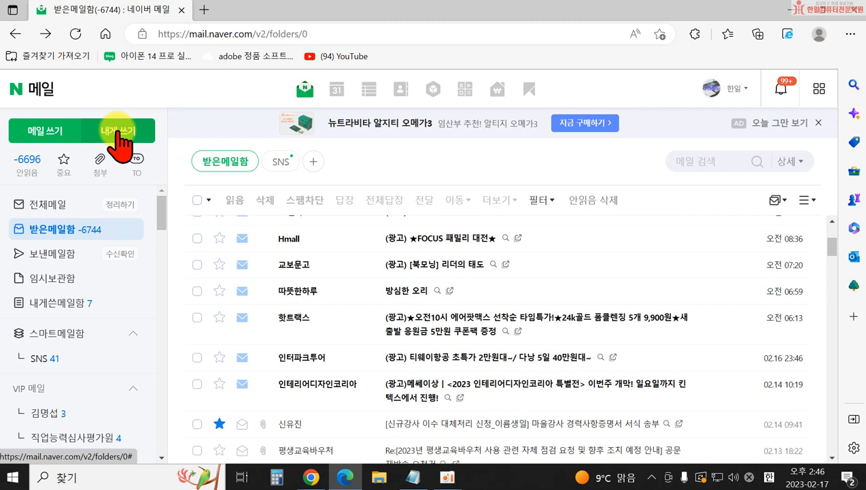
- Start a 내게 쓰기 mail and enter the Korean subject 편지쓰기 연습
click(117, 131)
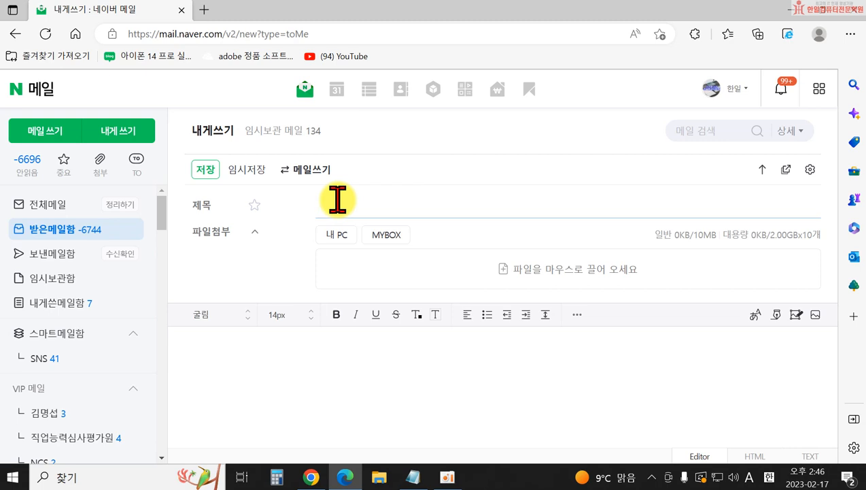
key(Hangul)
text(편지쓰기 연ㅅ)
text(ㅡㅂ)
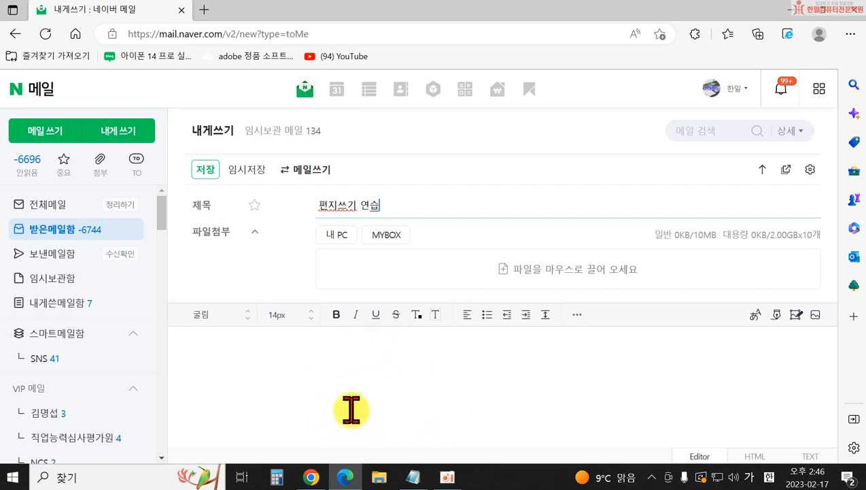
- Type the opening body lines, from 안녕하세요. through 글자의 속성을 지정할 수 있어요
click(301, 364)
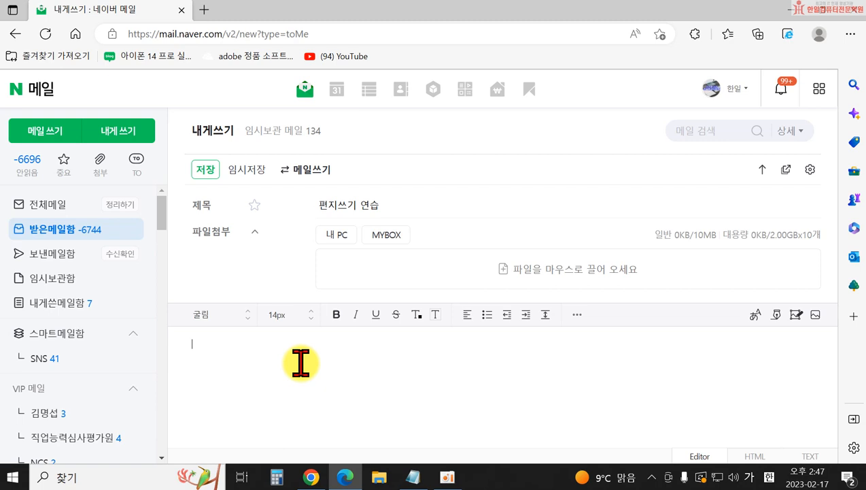
text(안녕하세요.)
key(Return)
text(편)
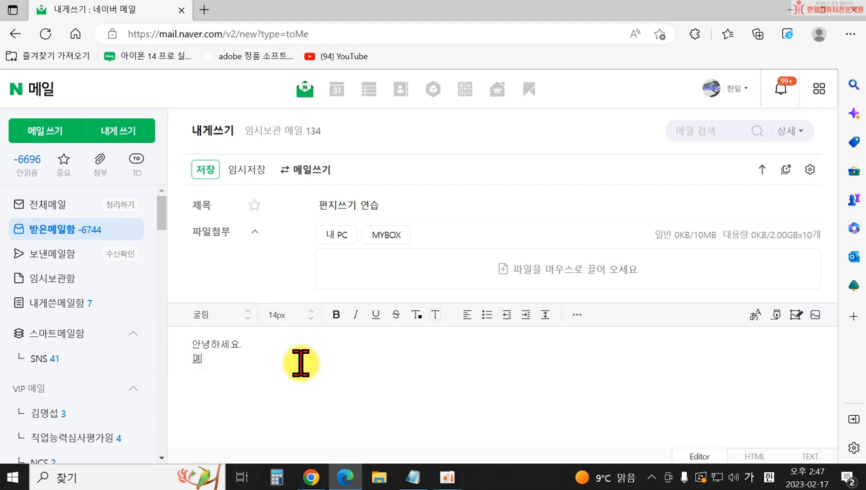
text(지쓰기 연습을 해보겠습니다.)
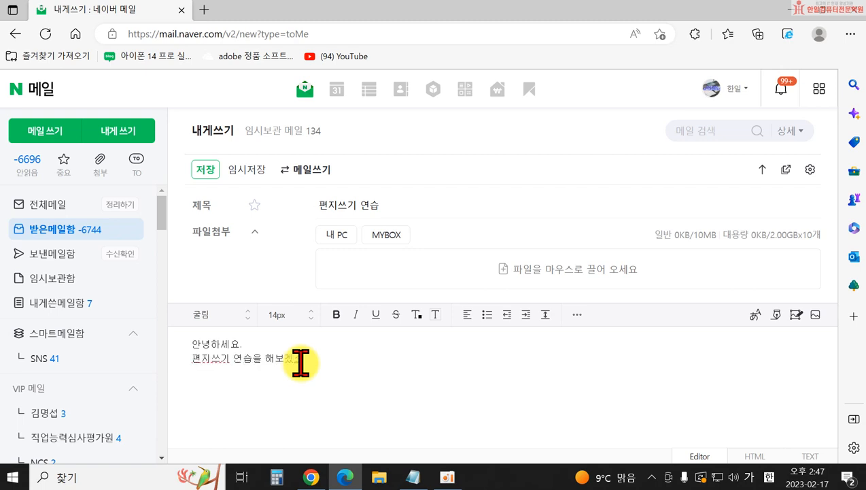
key(Return)
text(글자체를)
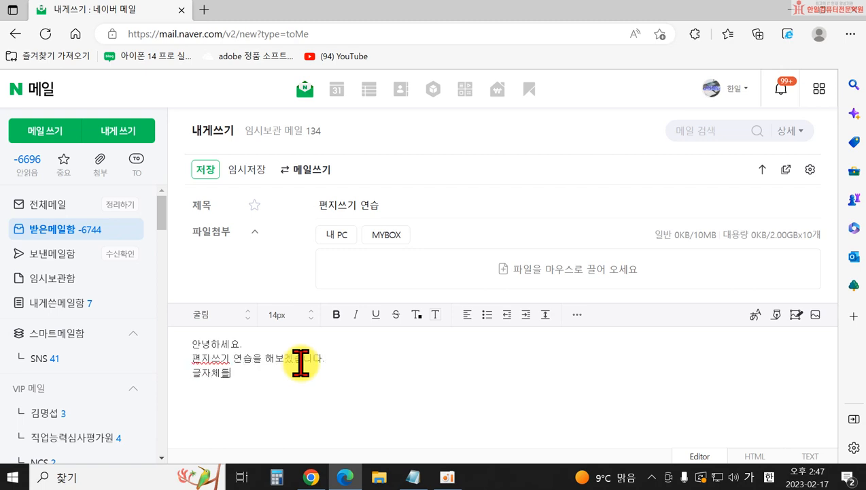
text( 변경할 수 있어)
key(Return)
text(글재의 크기도 13)
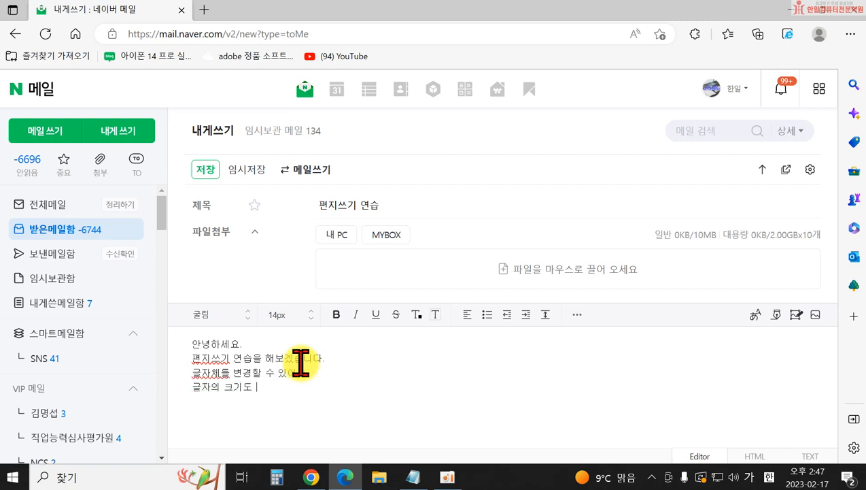
key(BackSpace)
text(4로 해볼깨)
text(요.)
key(Return)
text(글자의 쉶)
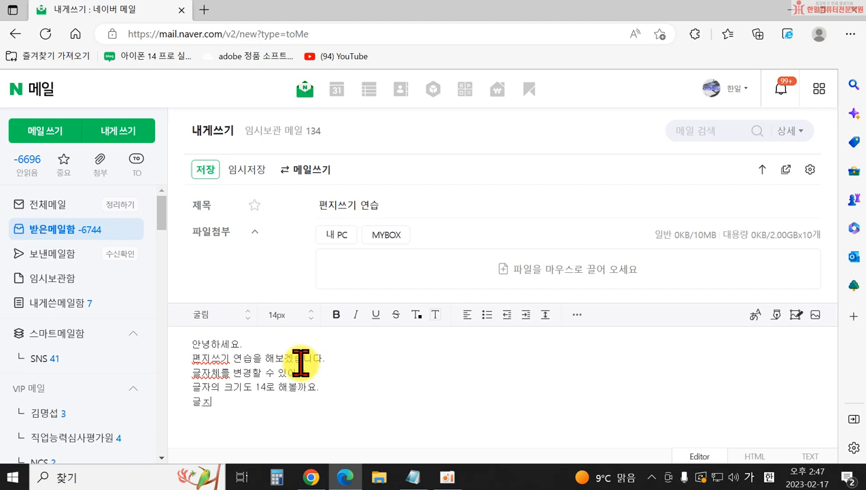
text(속성을 지정)
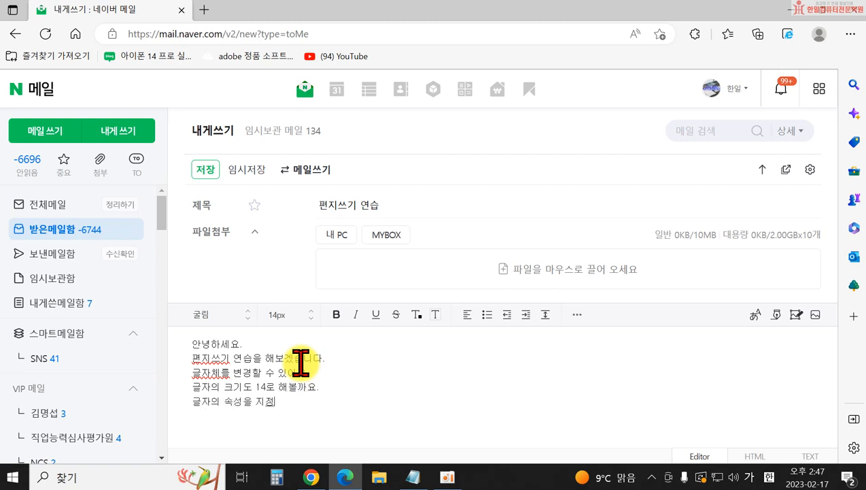
text(할 수 있어요)
key(Return)
- Add lines 진하게, 밑줄, 기울임, 글자색 변경, 배경색 변경 and 멋진편지를 연습해보아요
text(진하게)
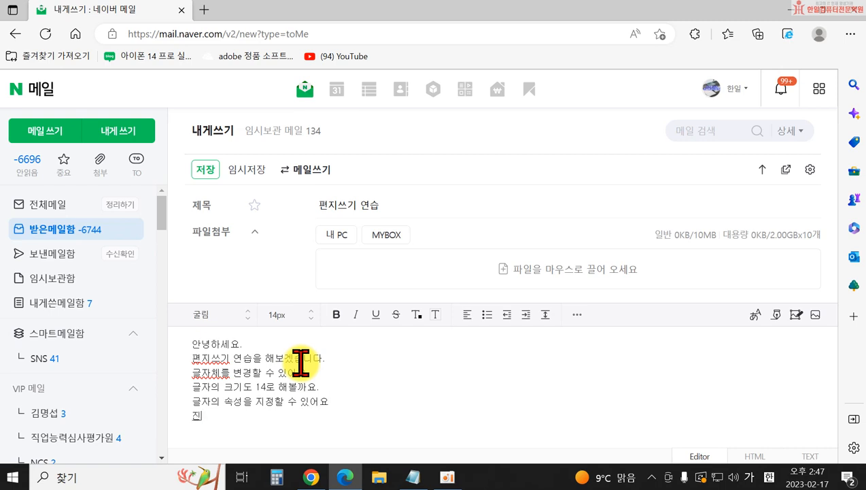
key(Return)
text(미밑줄)
key(Return)
text(ㄱ글자ㅅ)
key(BackSpace)
key(BackSpace)
key(BackSpace)
key(BackSpace)
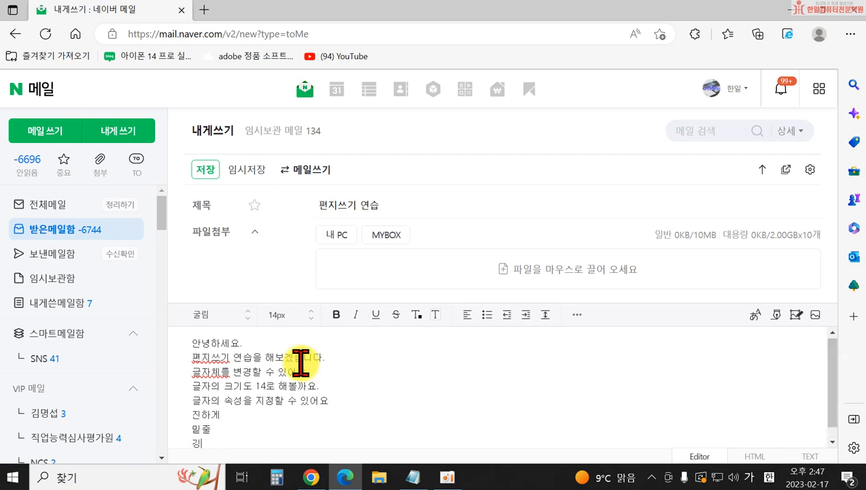
key(Return)
text(기울임)
key(Return)
text(글지색 변경)
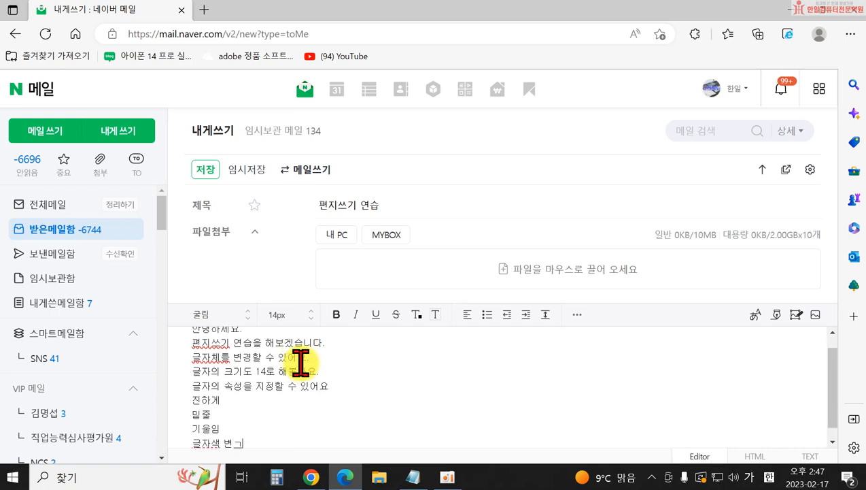
key(Return)
text(배경색 변경)
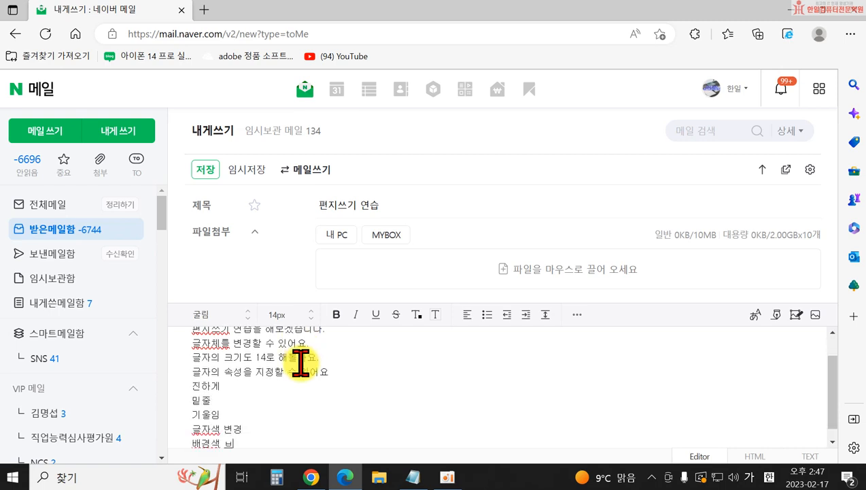
key(Return)
text(멋진)
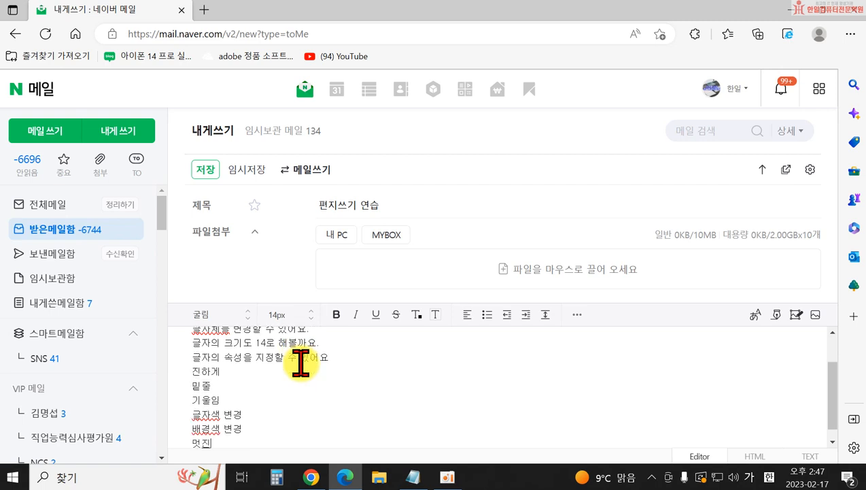
text(편지를 연습해)
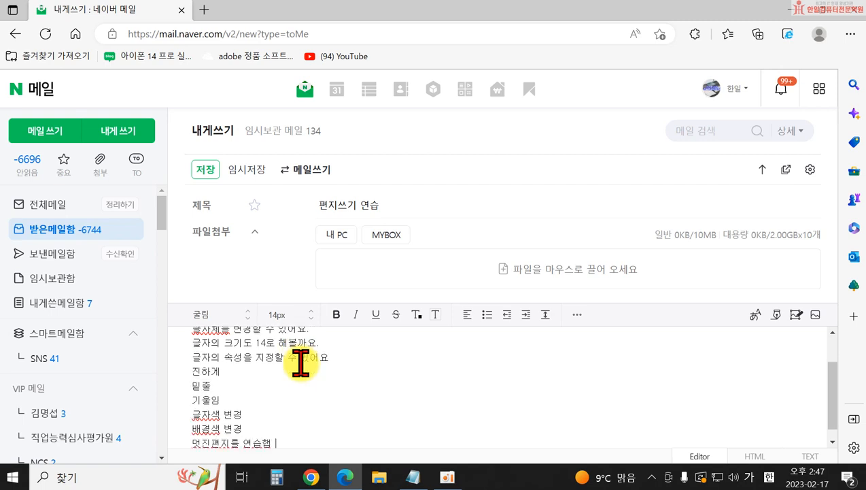
text(보아요.)
key(Return)
- Select the third body line, 글자체를 변경할 수 있어요
scroll(315, 380, up, 4)
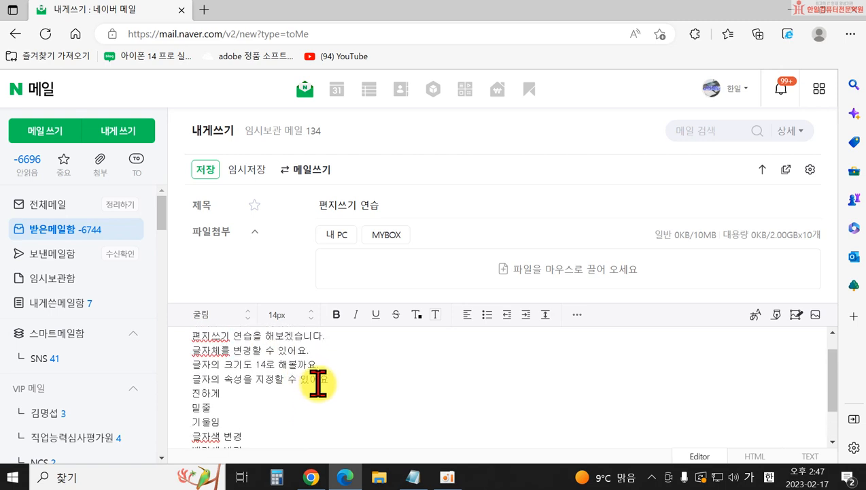
scroll(616, 381, down, 3)
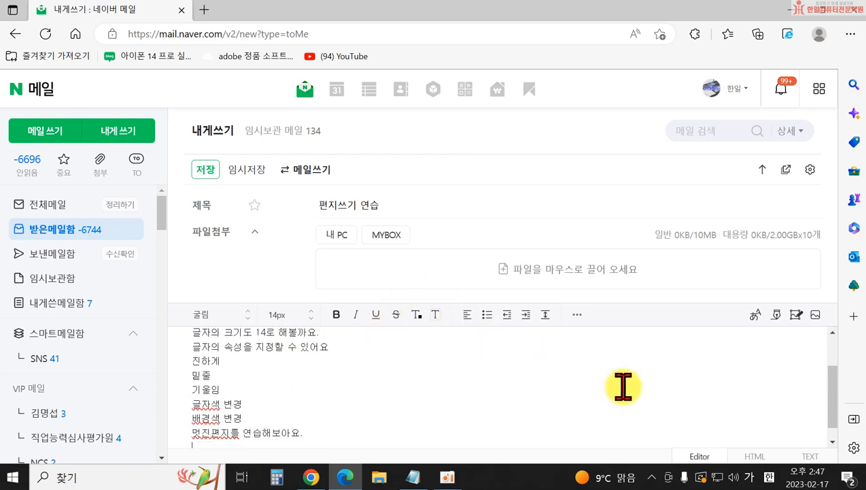
scroll(727, 378, down, 1)
scroll(465, 356, up, 5)
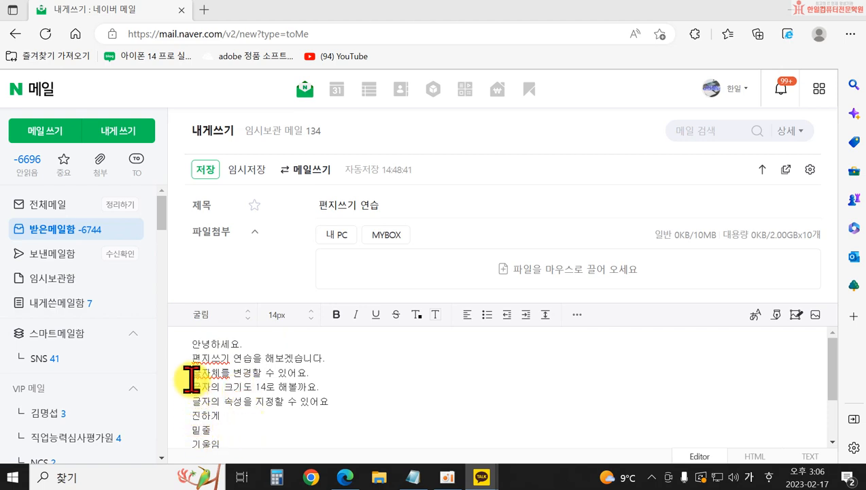
drag(193, 373, 365, 370)
- Set 글자체를 변경할 수 있어요. in the 궁서 font, then select the following line
click(365, 370)
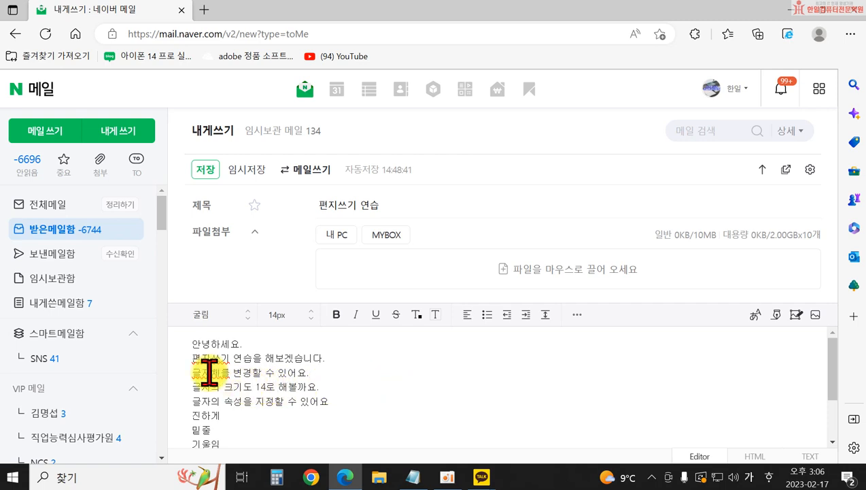
drag(193, 372, 370, 372)
click(370, 371)
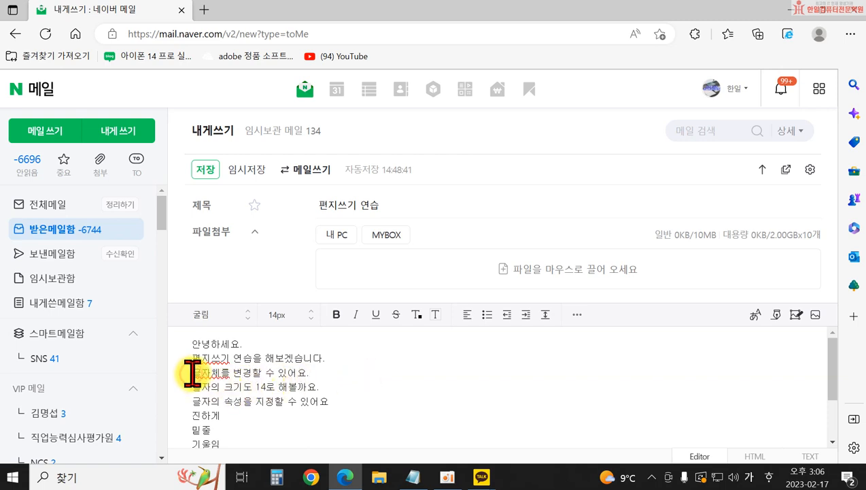
drag(192, 373, 313, 371)
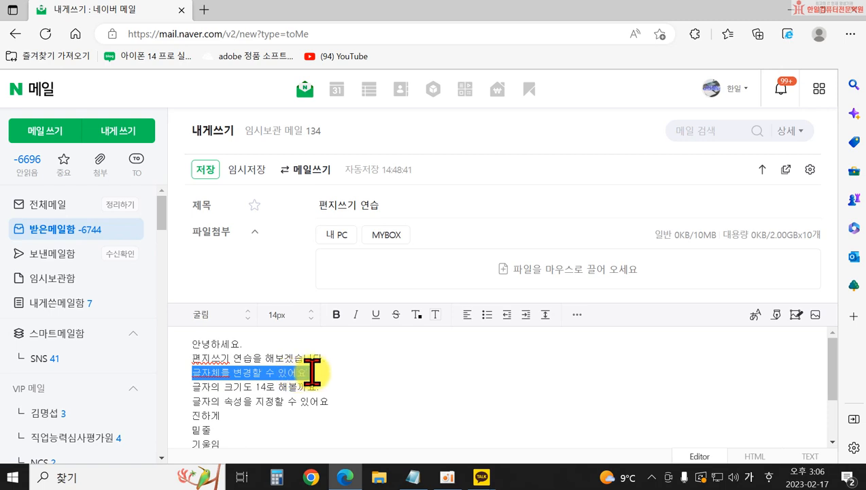
click(206, 315)
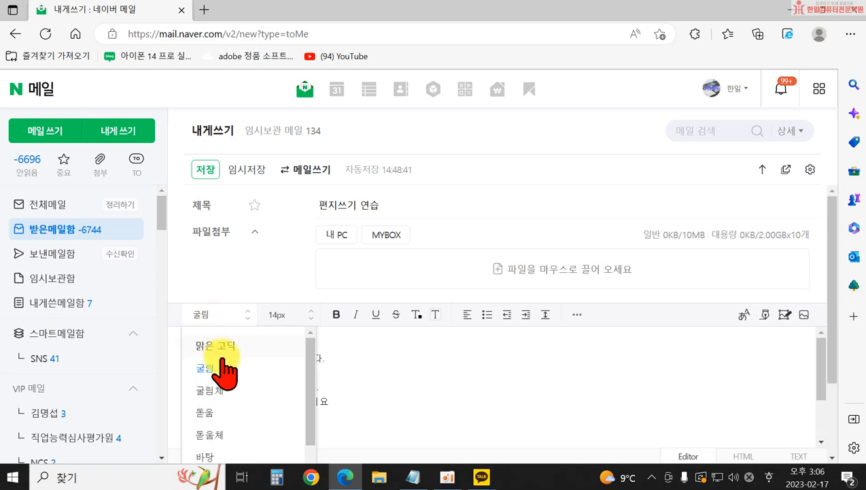
scroll(231, 415, down, 3)
click(230, 426)
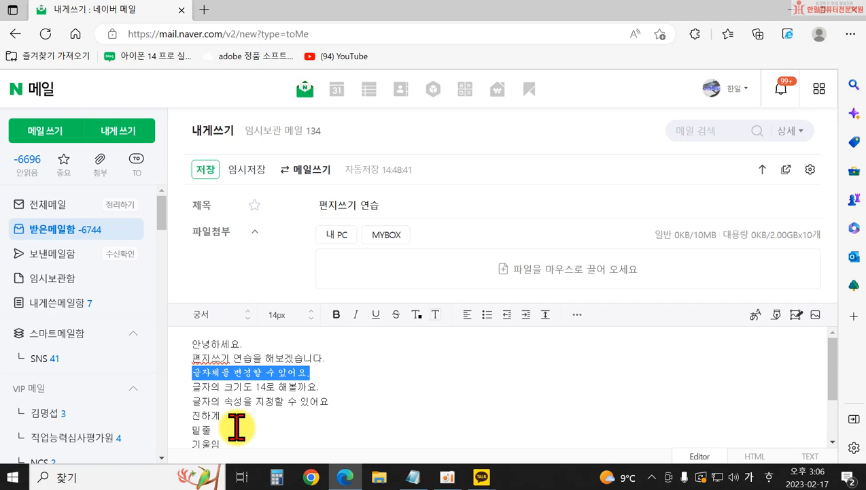
click(195, 386)
drag(195, 386, 319, 387)
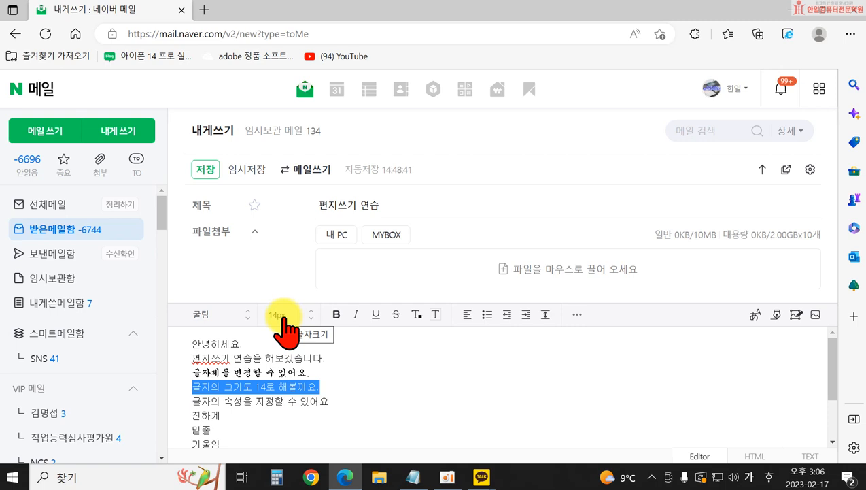
- Raise 글자의 크기도 14로 해볼까요. from 14px to 24px, then select 진하게
click(311, 310)
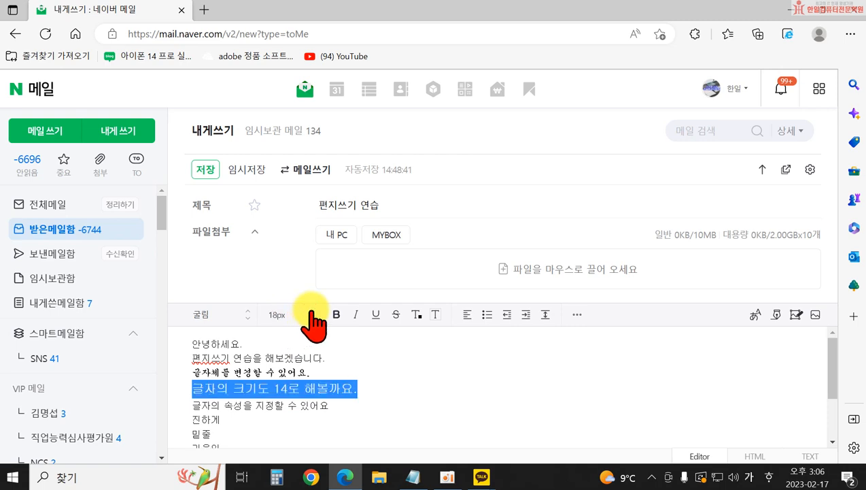
click(311, 310)
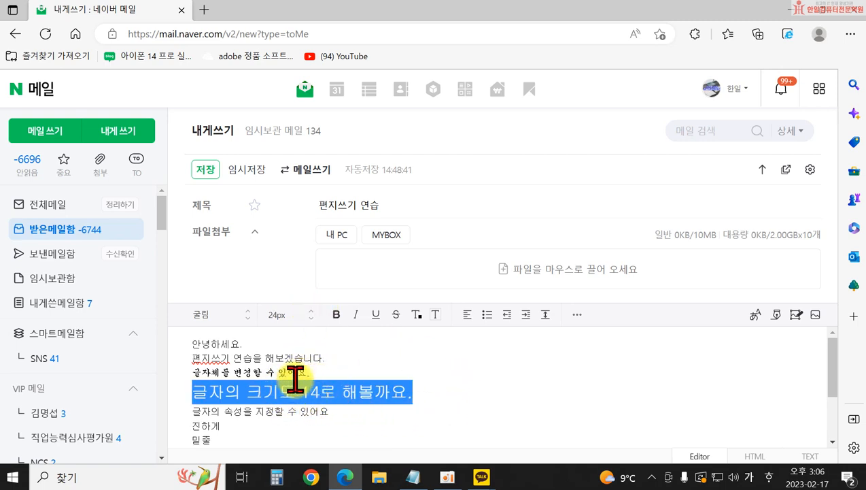
scroll(343, 384, down, 1)
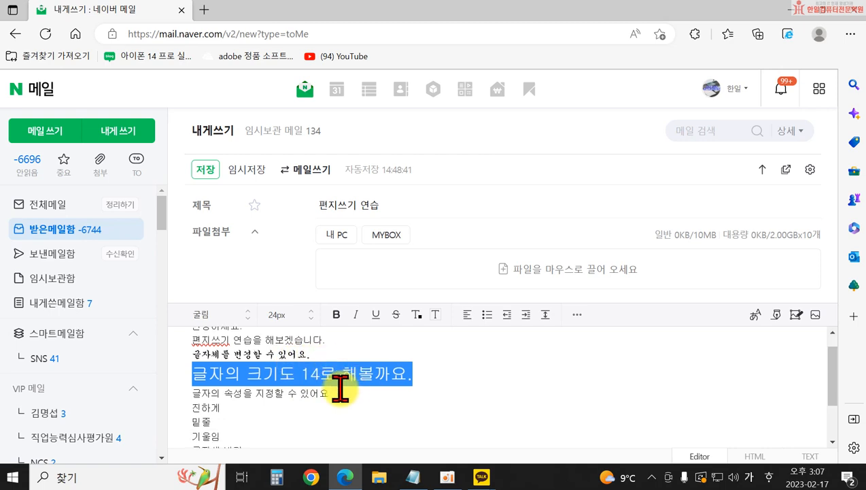
drag(194, 408, 224, 407)
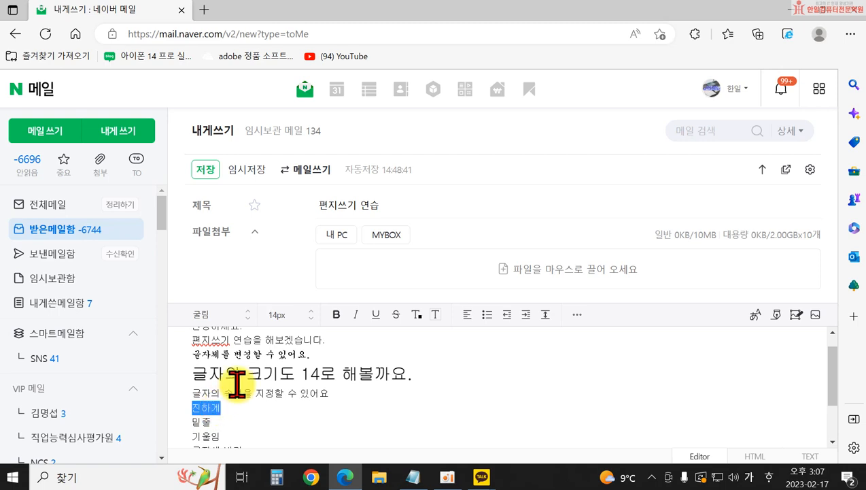
- Bold 진하게, underline 밑줄, italicize 기울임, then select the 글자색 변경 line
click(336, 314)
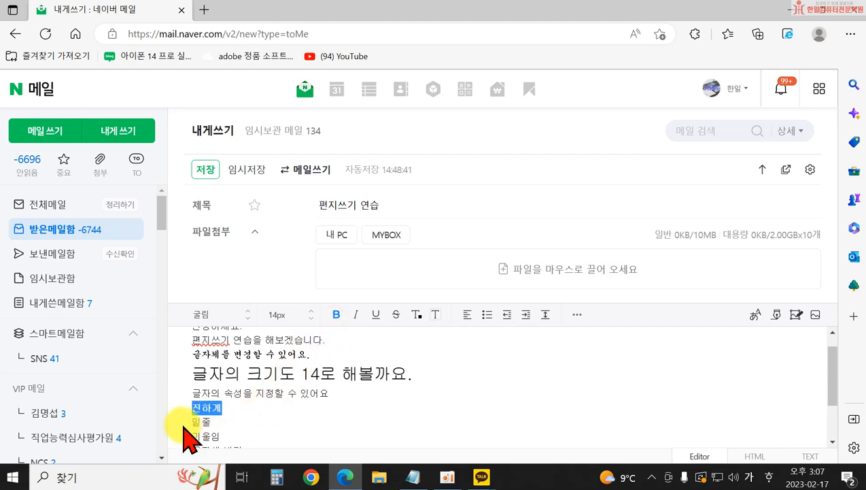
click(263, 405)
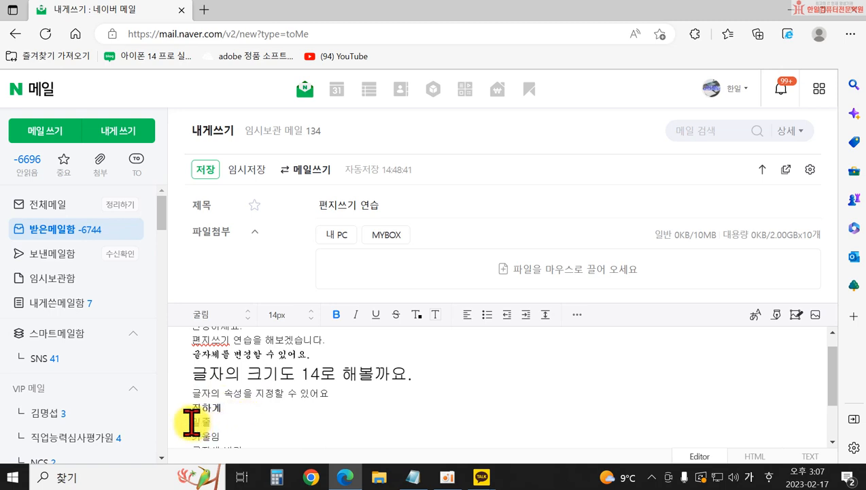
drag(192, 422, 223, 421)
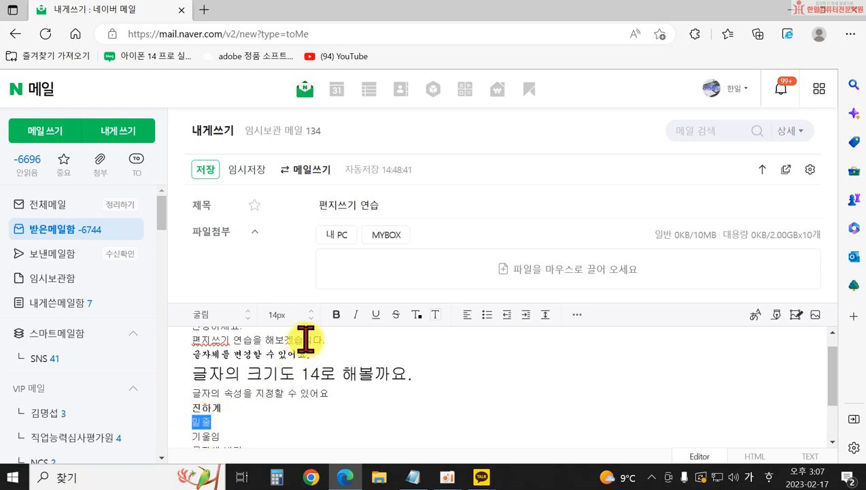
click(376, 320)
click(248, 420)
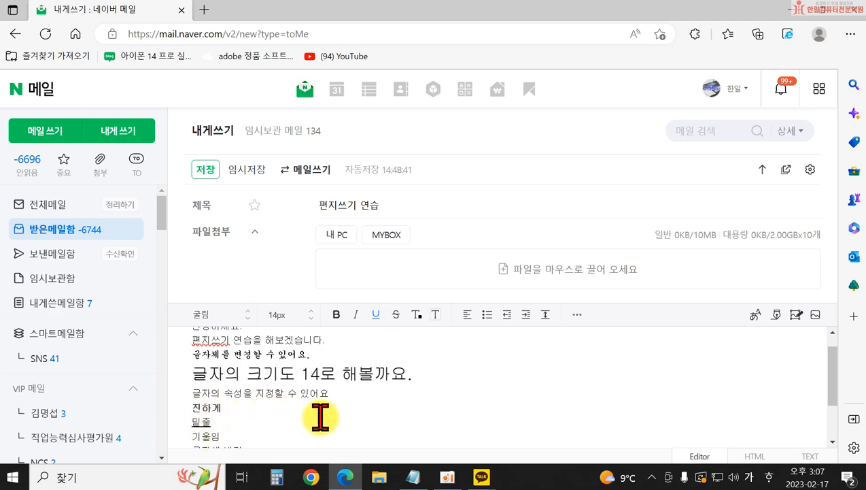
scroll(299, 412, down, 1)
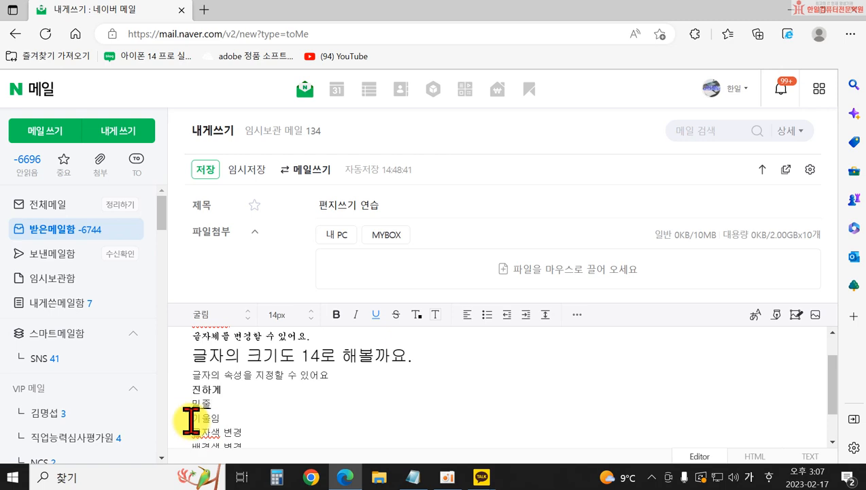
drag(193, 417, 221, 417)
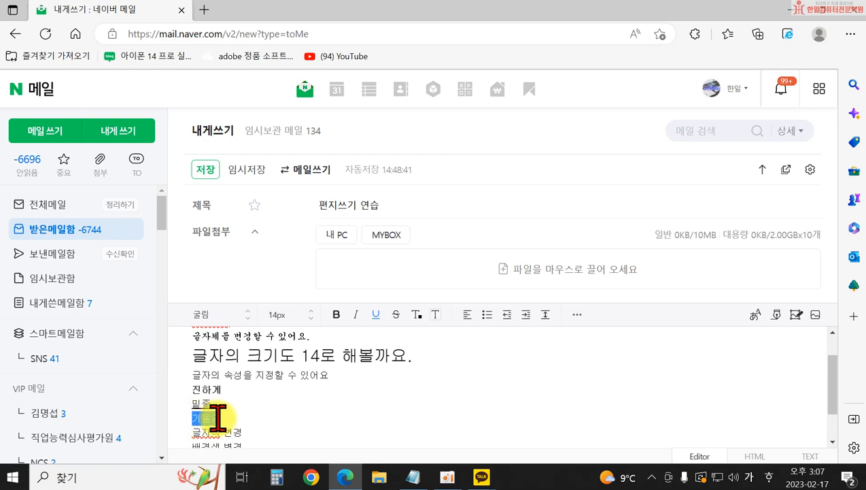
click(356, 321)
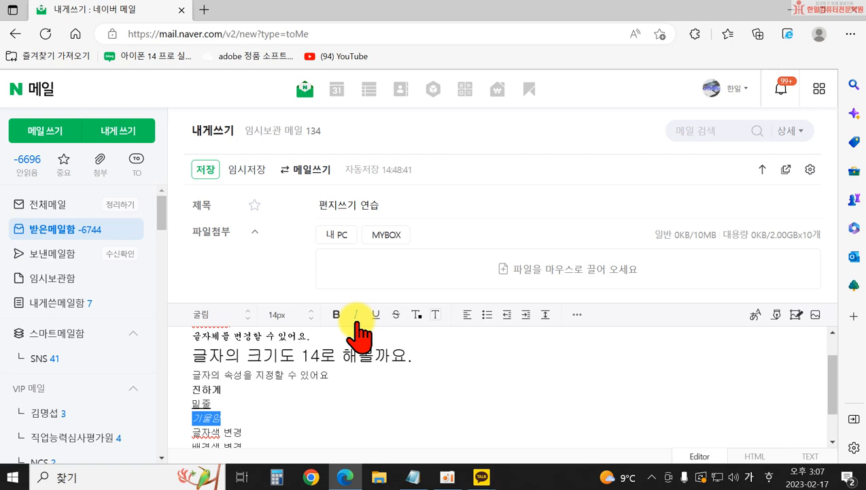
click(192, 431)
drag(193, 431, 241, 430)
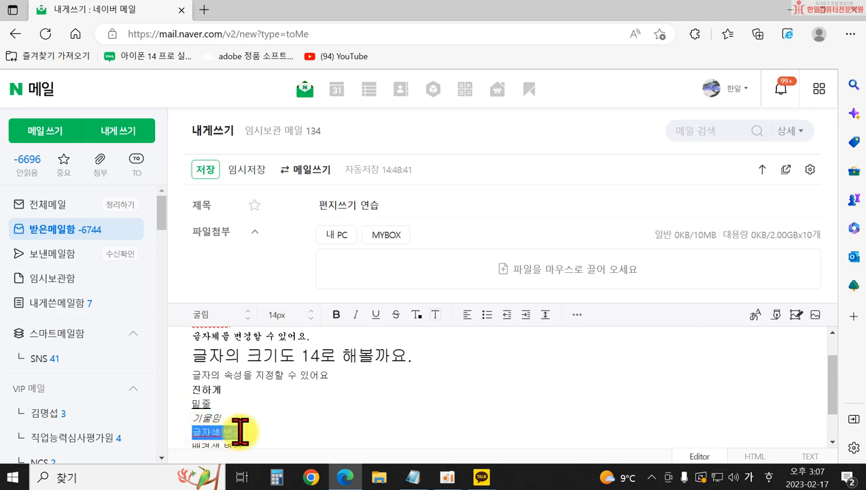
- Turn the 글자색 변경 line's text red
click(418, 315)
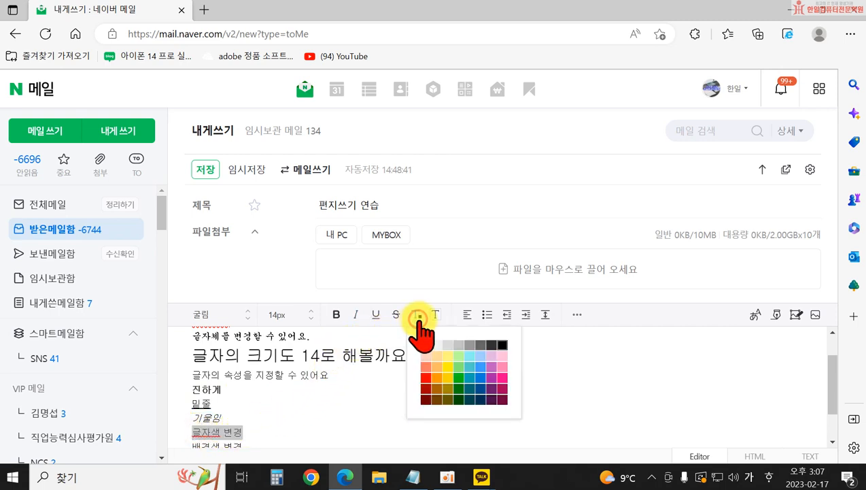
click(424, 378)
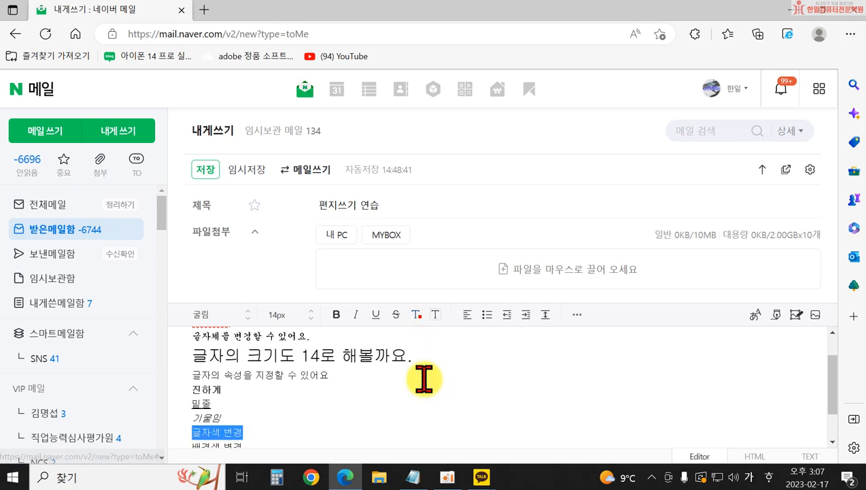
scroll(404, 381, down, 1)
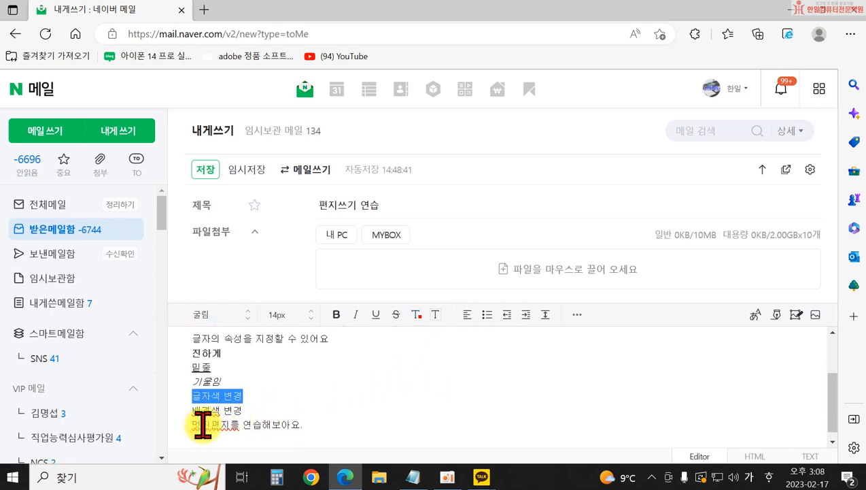
- Give the 배경색 변경 line a purple background
drag(191, 410, 246, 410)
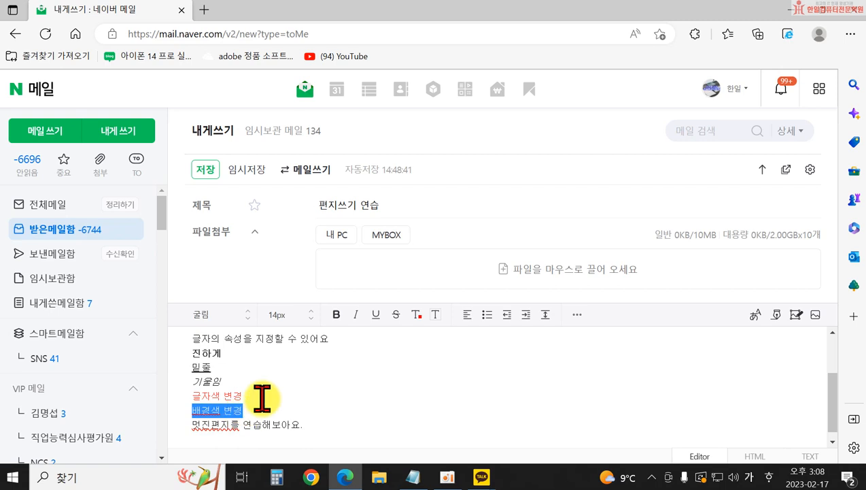
click(436, 315)
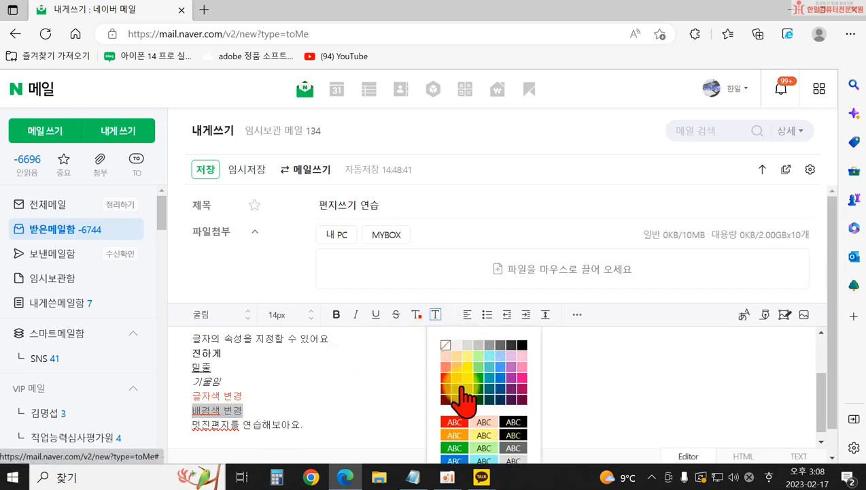
scroll(479, 454, down, 1)
click(457, 441)
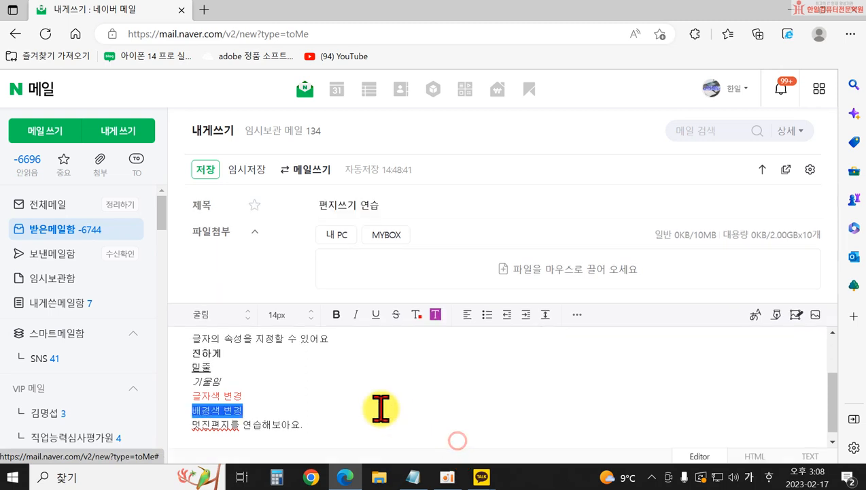
click(361, 393)
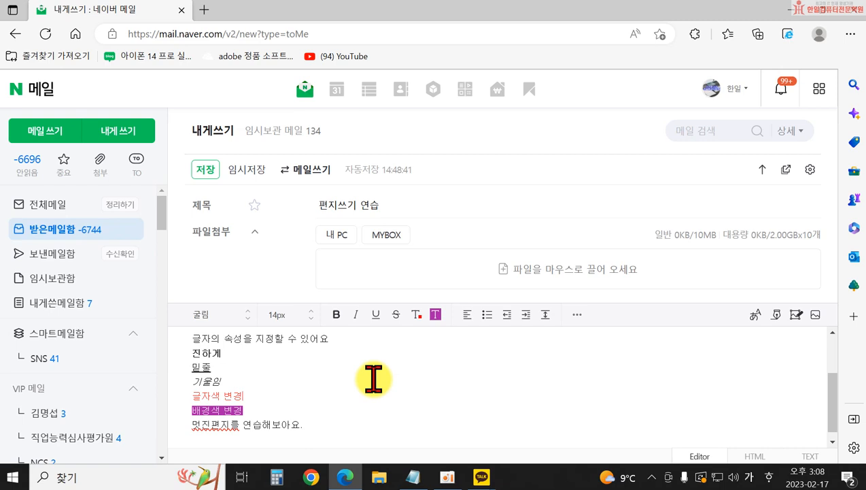
- Save the draft and open 편지쓰기 연습 from 내게쓴메일함
click(204, 174)
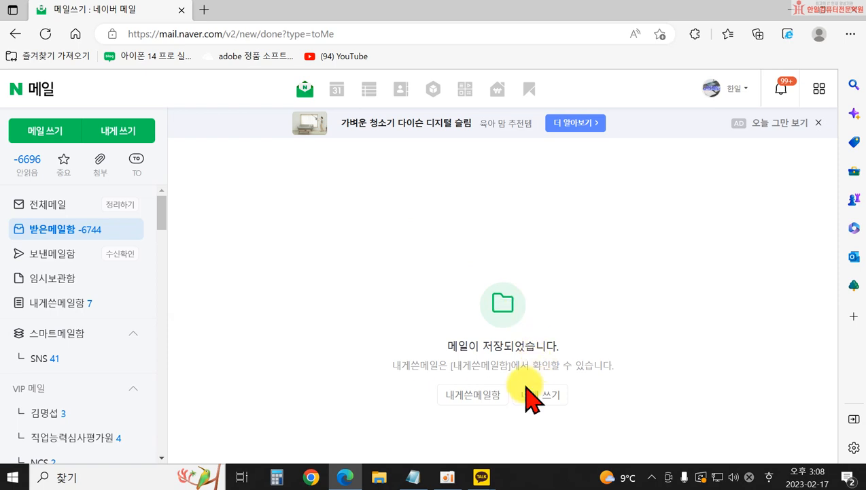
click(40, 304)
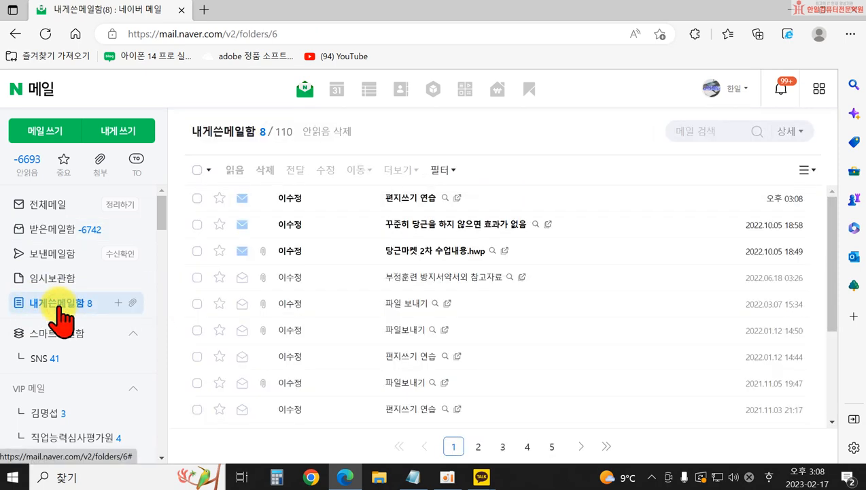
click(416, 198)
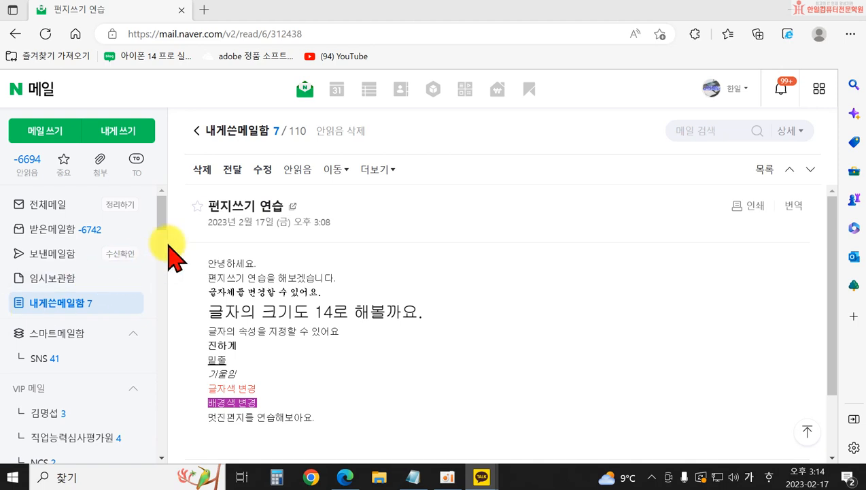
- Start a blank new mail with the cursor in 받는사람, then switch to Notepad
click(54, 131)
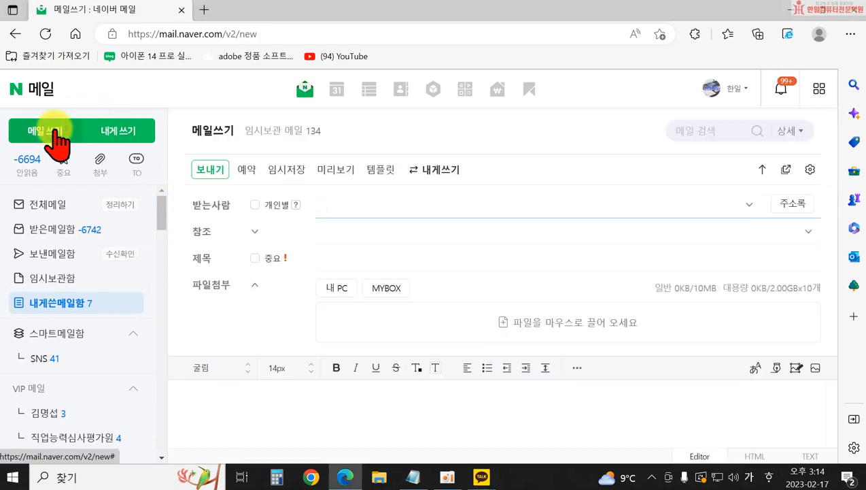
click(333, 200)
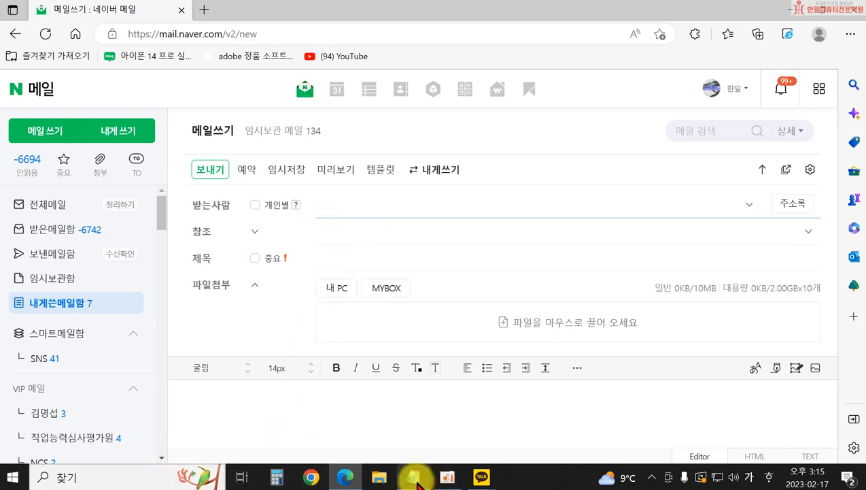
click(412, 476)
- Below the Notepad notes, add a heading for the teacher's e-mail and the address beneath it
key(ctrl+a)
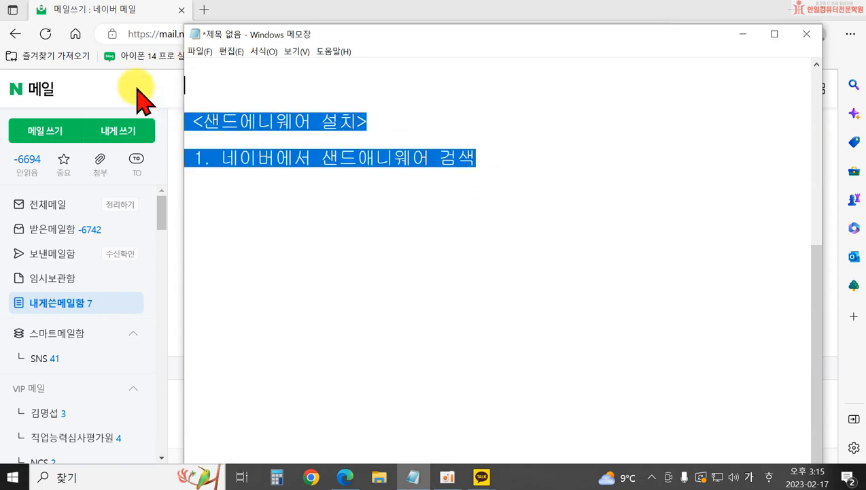
key(ctrl+v)
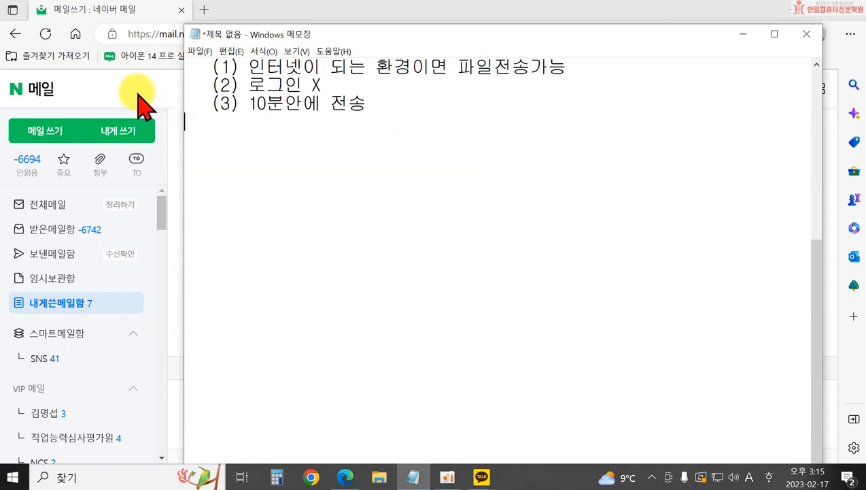
key(Return)
key(Return)
key(Return)
key(Return)
key(Return)
key(Return)
key(Return)
key(Return)
key(Return)
key(Return)
key(Return)
key(Return)
key(Return)
key(Return)
key(Return)
key(Return)
key(Return)
key(Return)
key(Return)
key(Return)
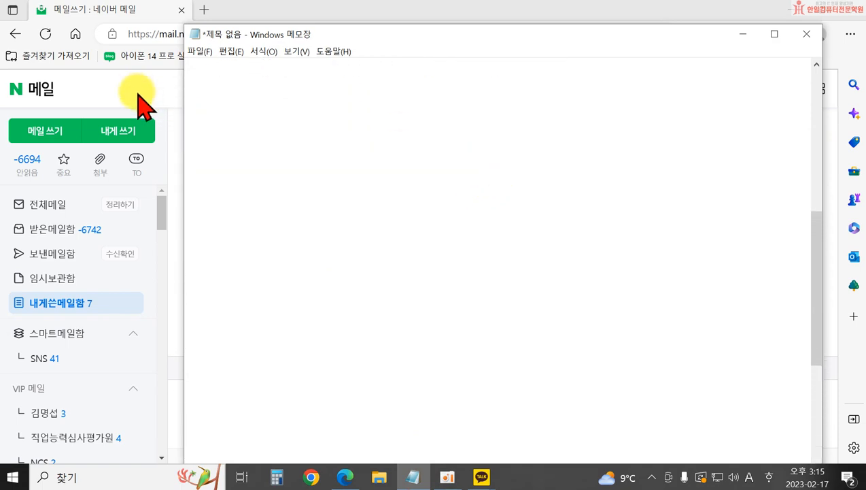
key(Up)
key(Up)
key(Up)
key(Up)
key(Up)
key(Up)
key(Up)
key(Up)
key(Up)
key(Up)
key(Up)
key(Up)
key(Up)
key(Up)
key(Up)
key(Up)
text(t)
key(BackSpace)
key(Hangul)
text(수정)
text( 선생님)
text( 이메일 주소)
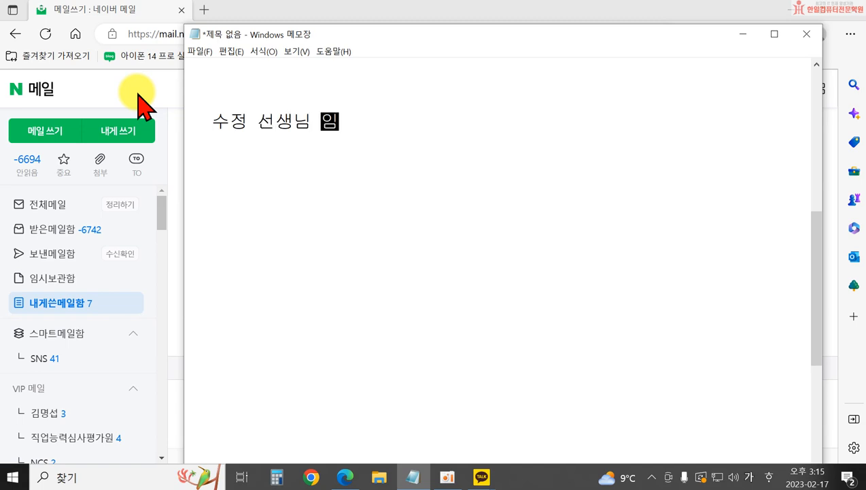
key(Return)
key(Hangul)
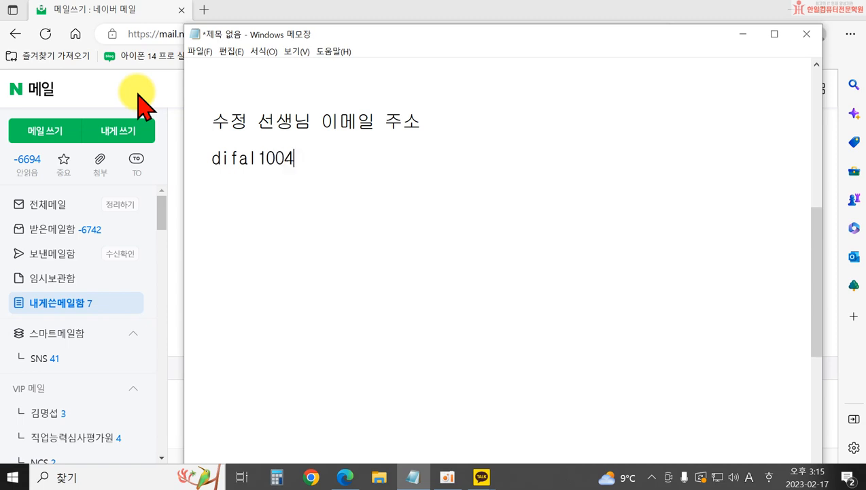
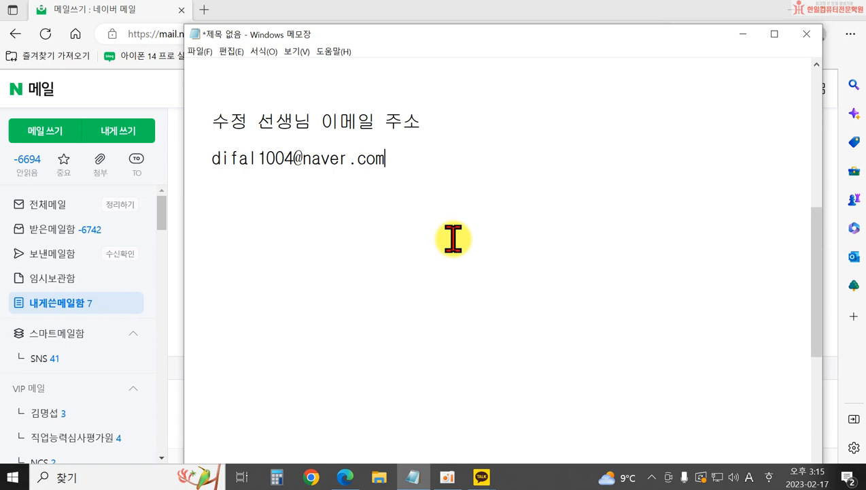
drag(321, 32, 431, 88)
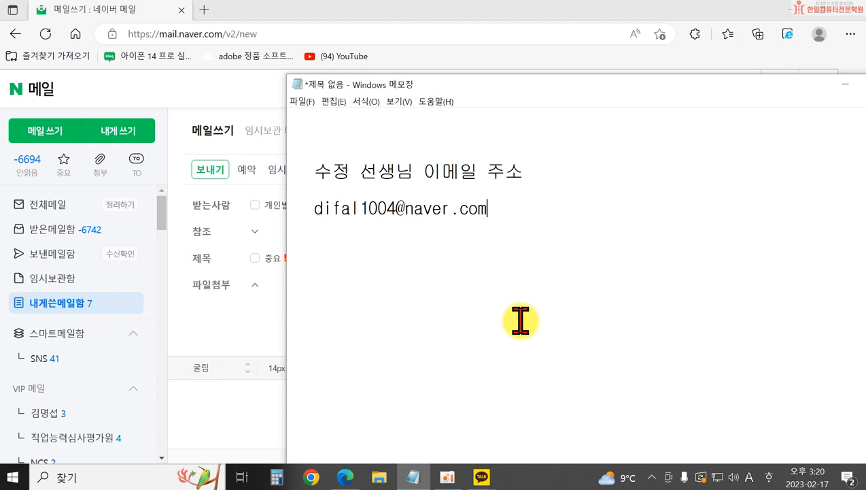
- Back in the compose window, enter the subject 교육공지 and place the cursor in the body
key(alt+Tab)
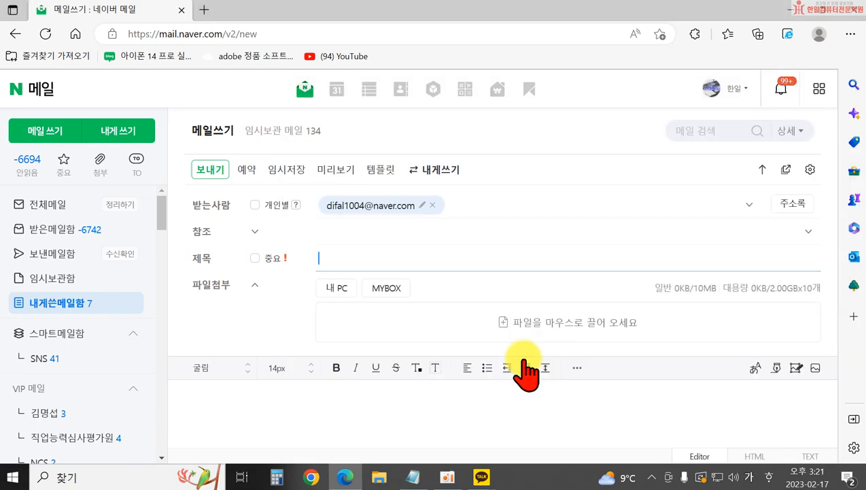
text(교육공지)
click(325, 408)
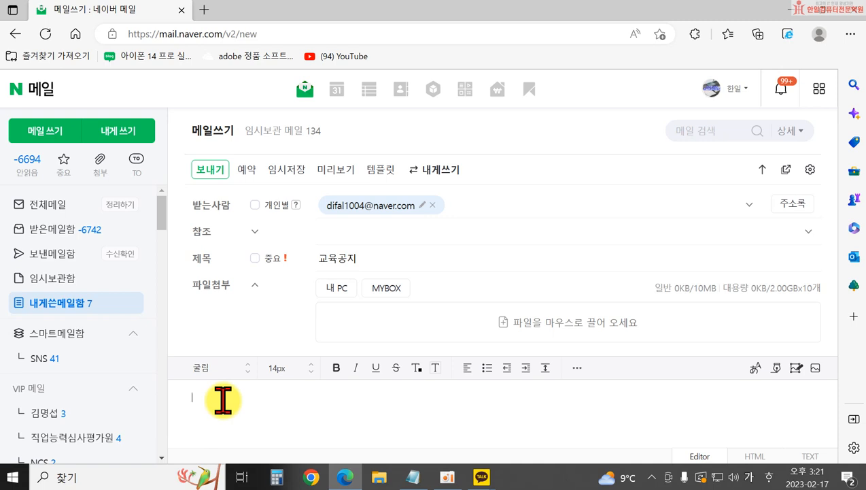
- Type the heading 컴조아 모임 공지 and the announcement sentence ending in 공지합니다
text(ㅋㅓㅁ퓨터 모임 공지)
key(Return)
text(컴퓨터 모임을 )
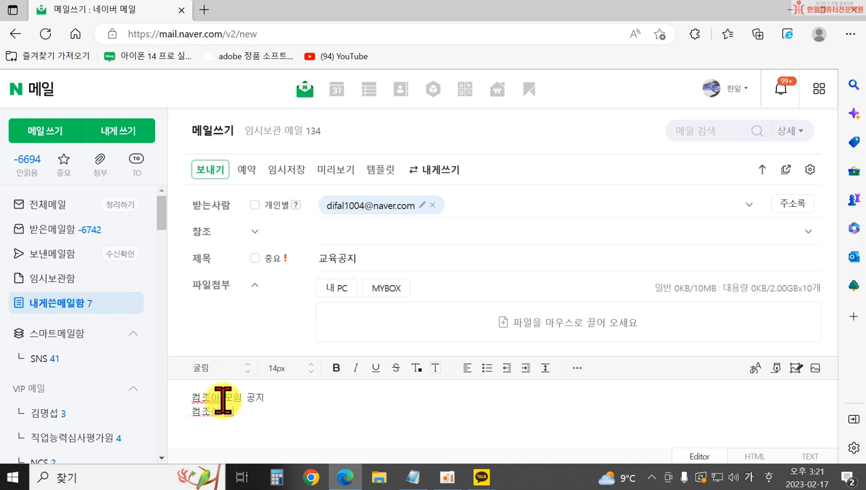
text(공지와 같이 공지합니)
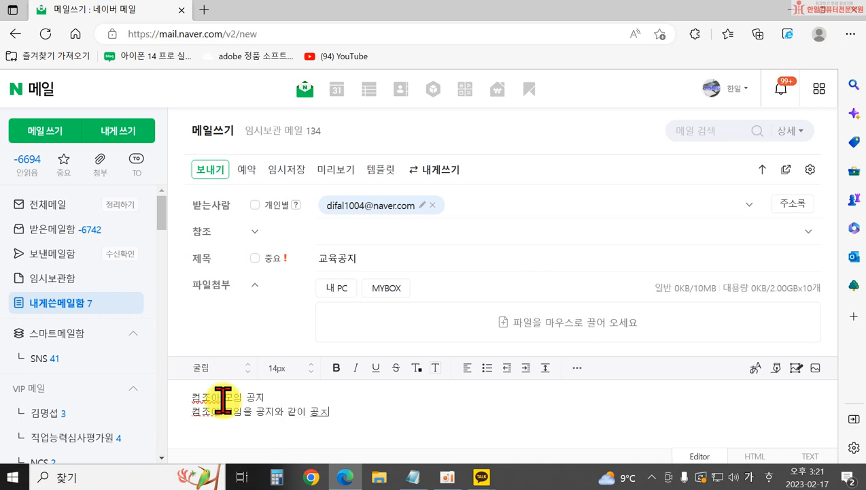
key(BackSpace)
key(BackSpace)
key(BackSpace)
key(BackSpace)
text(지합니다.)
key(Return)
- Add the detail lines 날짜 : 4월 25일, 시간 : 14:00 and 장소 : 컴조아 교육장
key(Return)
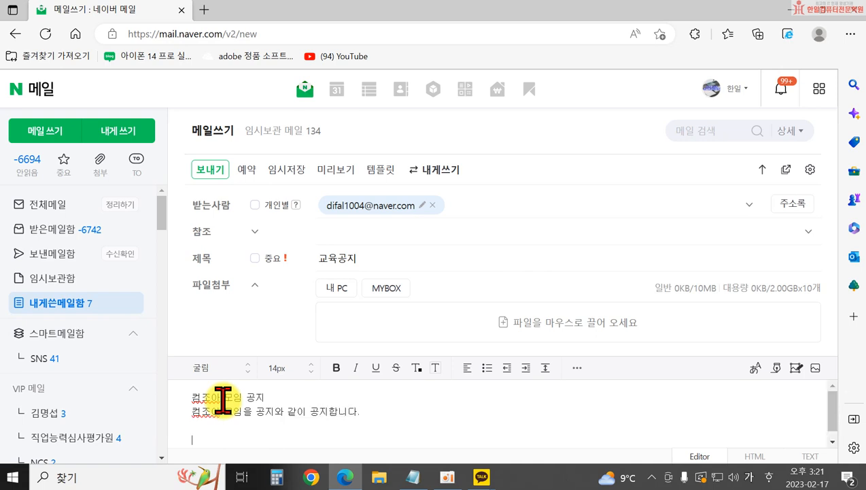
text(내짜 : 4월 리)
key(BackSpace)
key(BackSpace)
key(BackSpace)
text(월 25일)
key(Return)
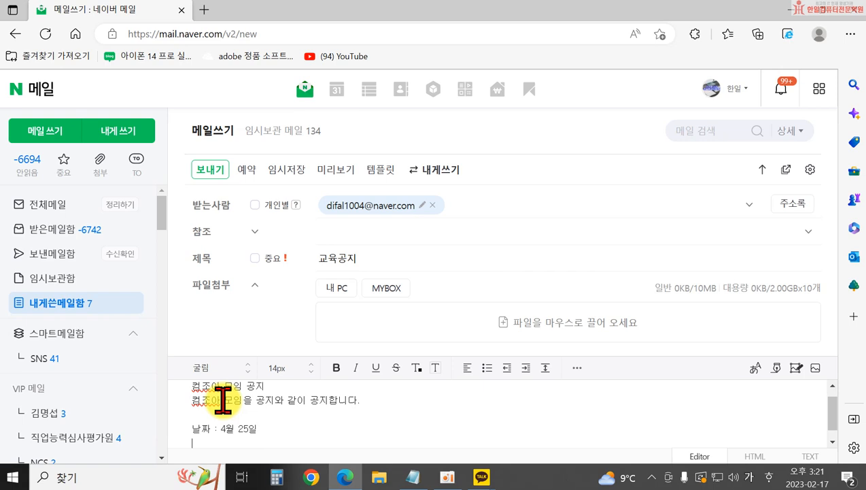
text(시간 : 14:00)
key(Return)
text(장소 : 컴조아 교육장)
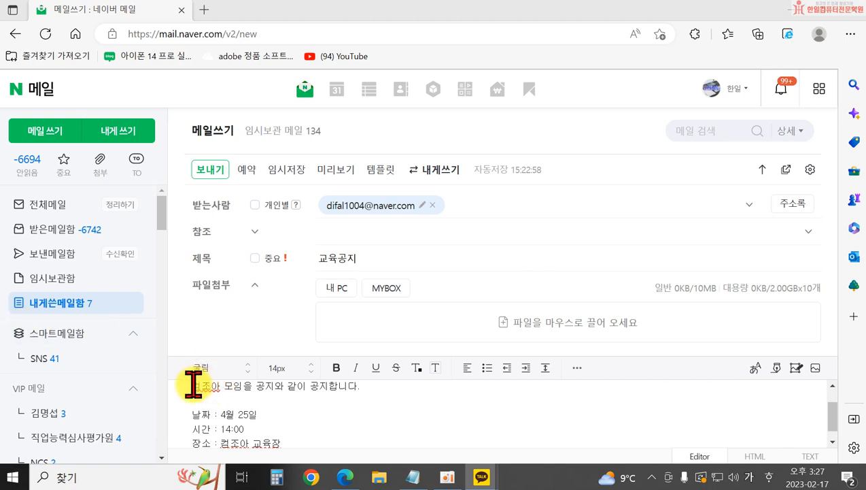
- Make the heading 컴조아 모임 공지 bold and blue
scroll(222, 396, up, 1)
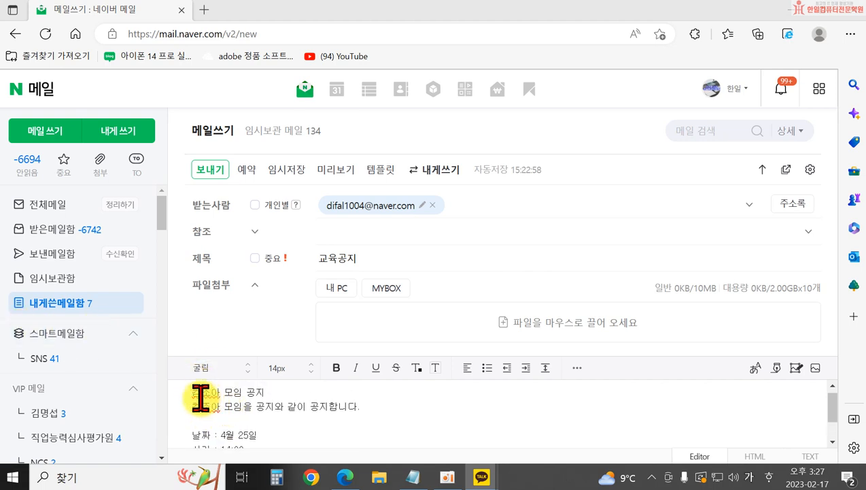
drag(194, 391, 271, 389)
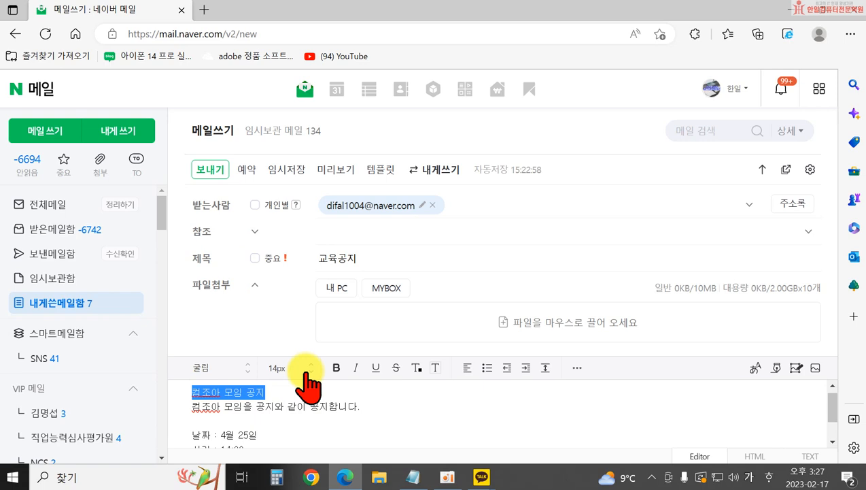
click(332, 369)
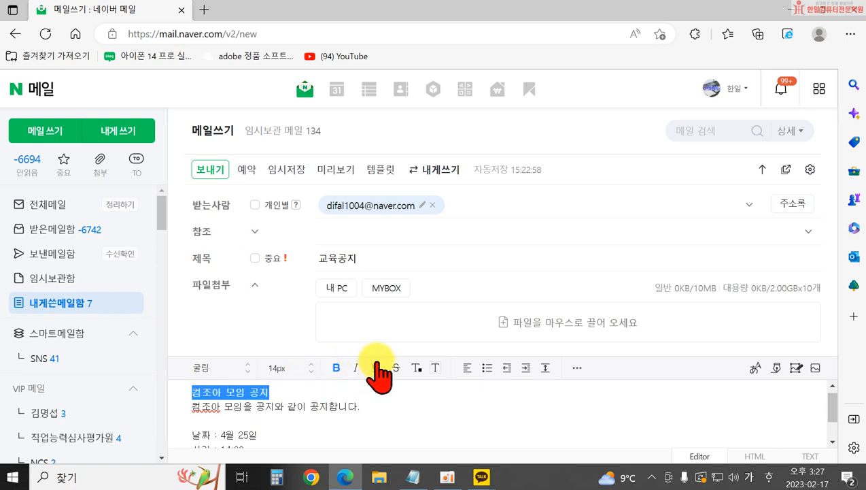
click(416, 367)
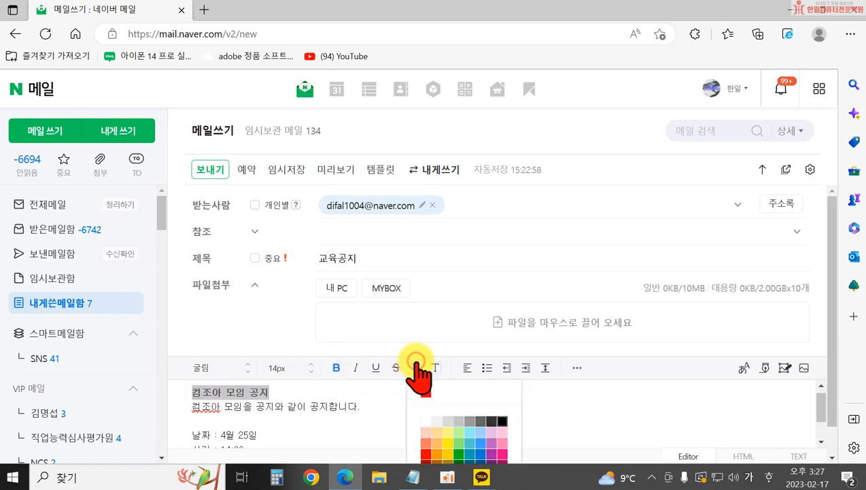
click(479, 464)
click(358, 410)
- Make the 날짜, 시간 and 장소 lines bold
scroll(327, 410, up, 1)
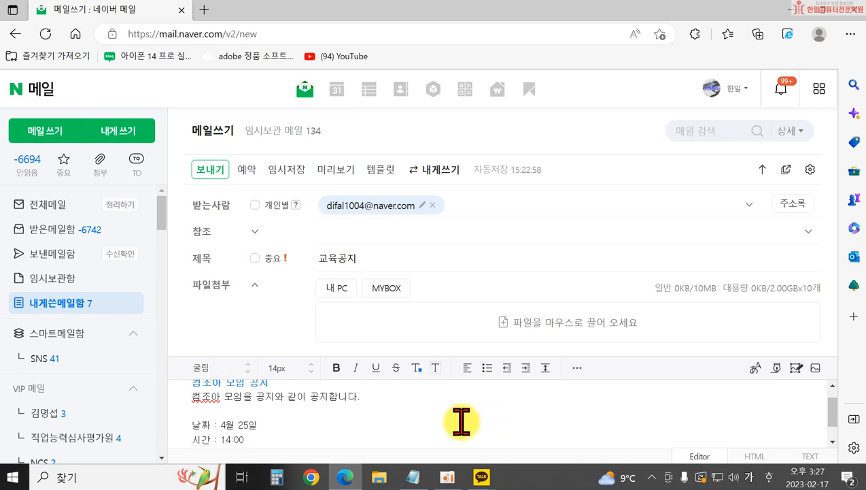
drag(189, 401, 375, 469)
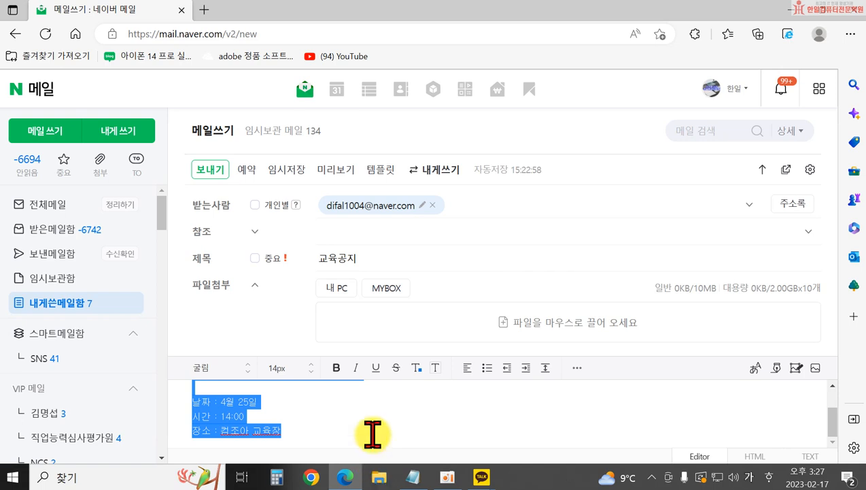
click(335, 367)
click(416, 423)
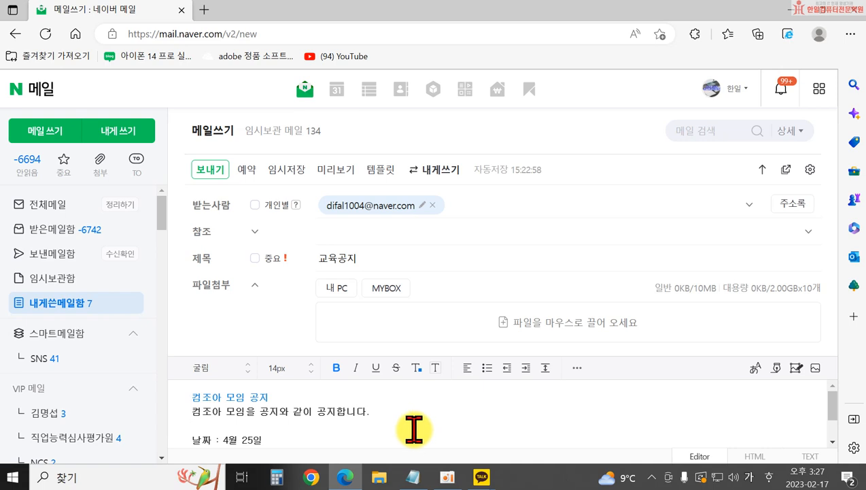
click(193, 397)
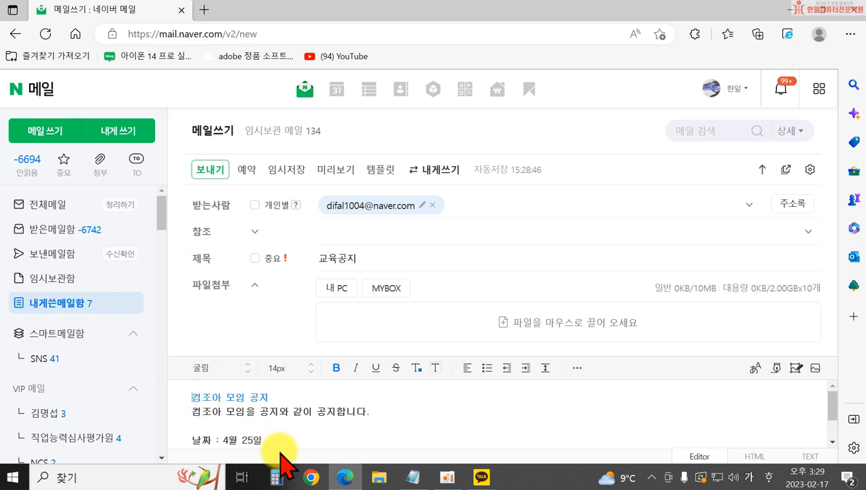
- Insert the ※ special symbol in front of the title 컴조아 모임 공지
click(577, 368)
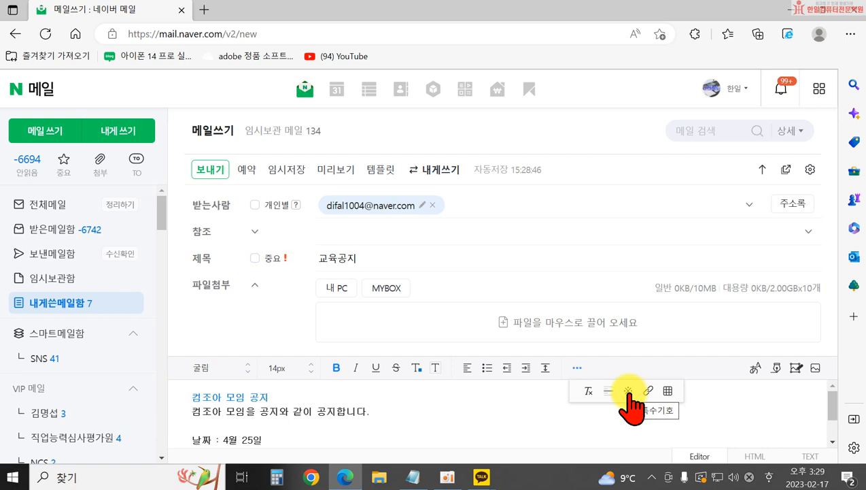
click(630, 398)
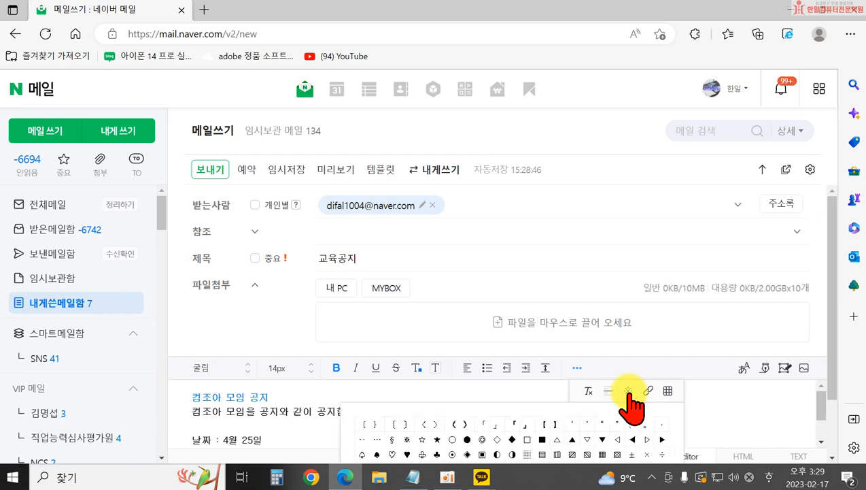
scroll(673, 418, down, 2)
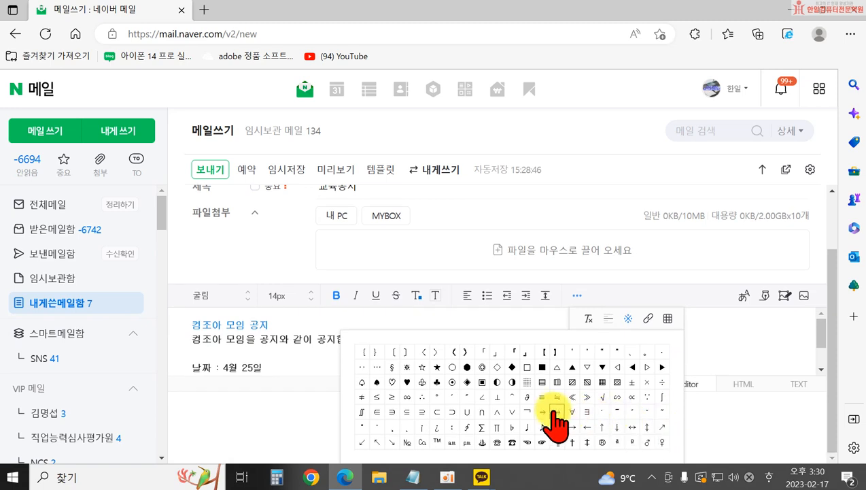
click(406, 367)
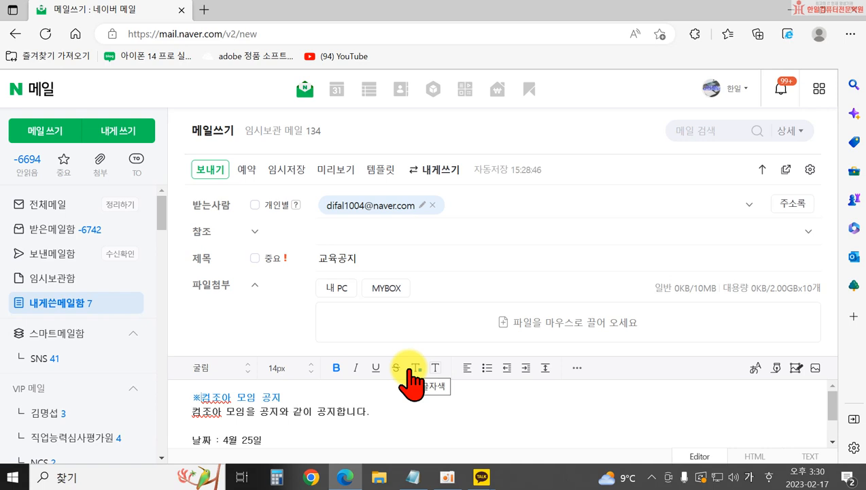
scroll(402, 406, down, 2)
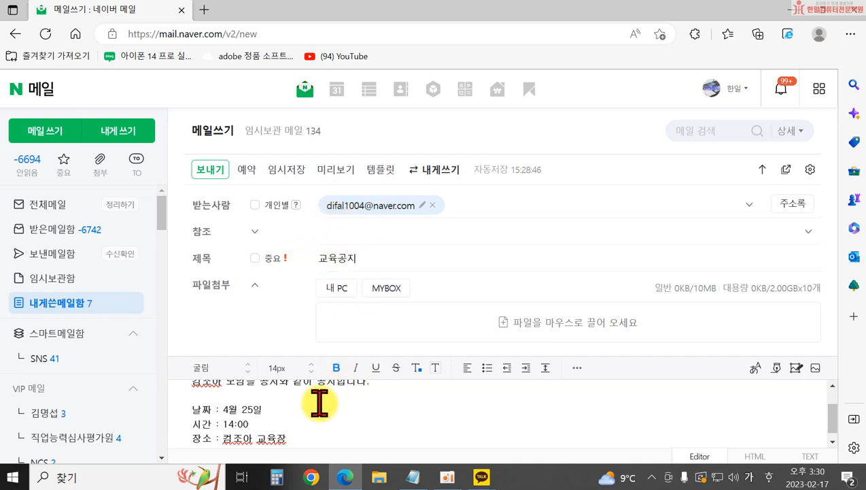
- Send the 교육공지 mail and open the received 헉생 message
click(212, 170)
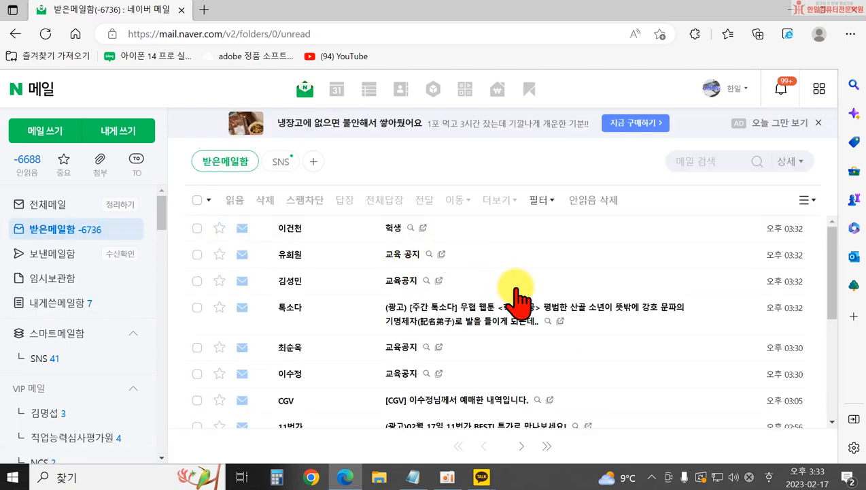
click(393, 229)
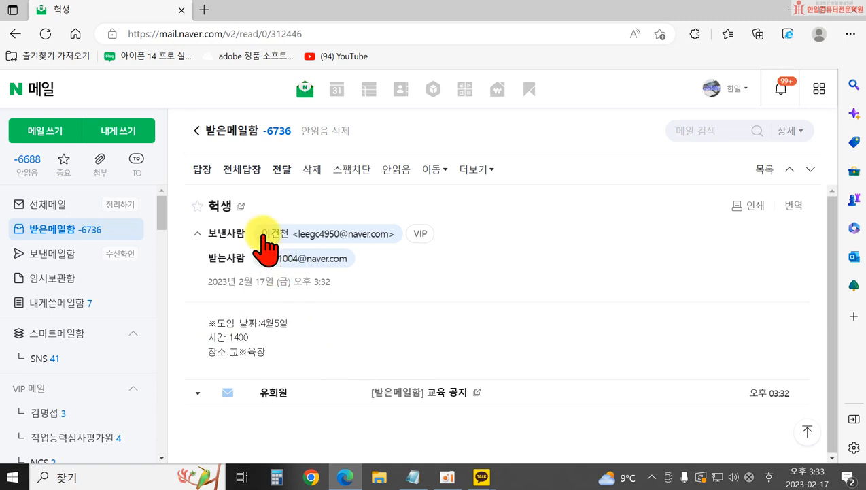
- Reply to 헉생 with '메일 잘 확인했습니다 ^^ 오늘도 좋은하루되세요!!' and return to the inbox
click(202, 169)
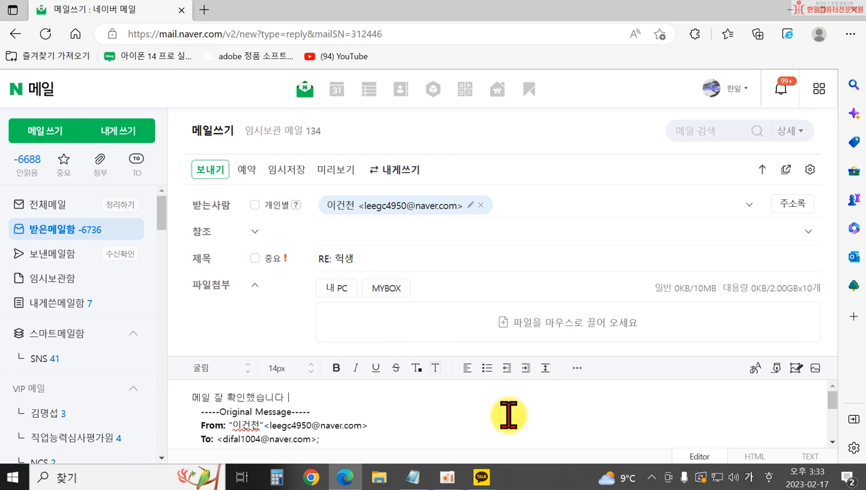
key(Return)
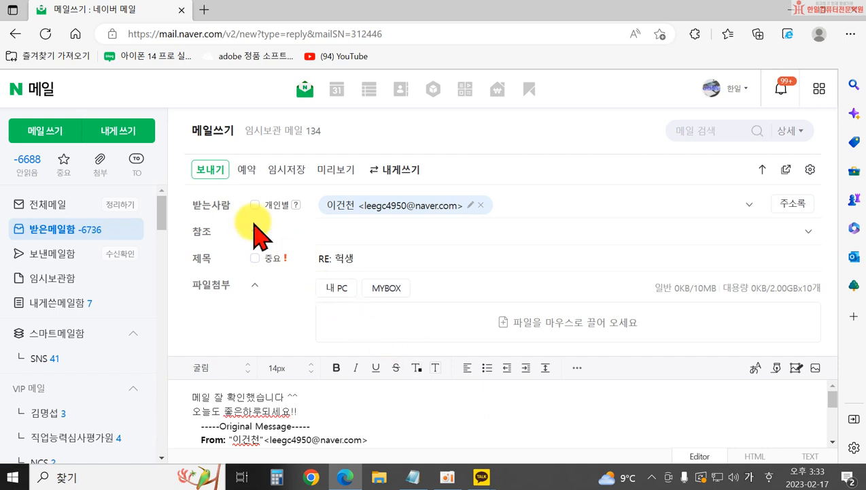
click(208, 170)
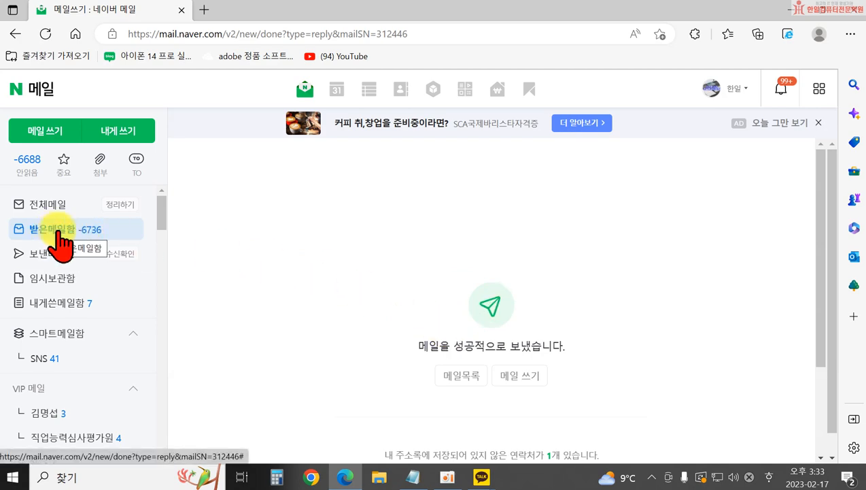
click(58, 232)
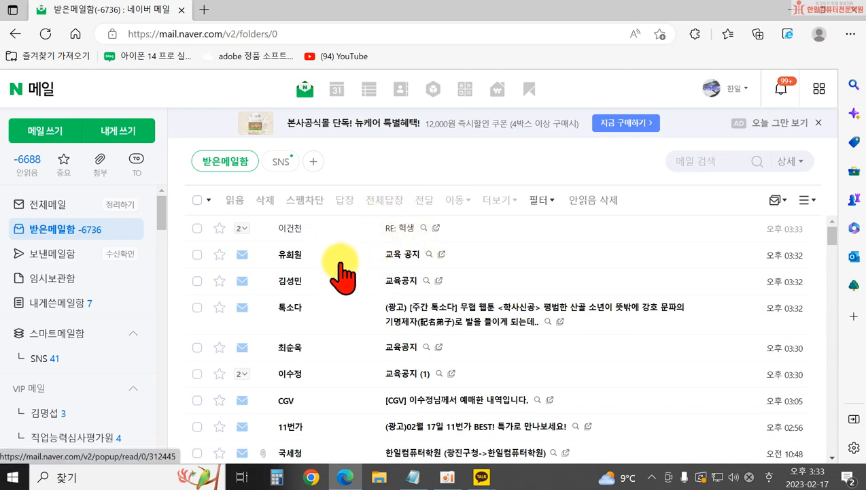
- Reply to the 교육 공지 mail thanking the sender for the pretty symbols and confirming receipt
click(401, 266)
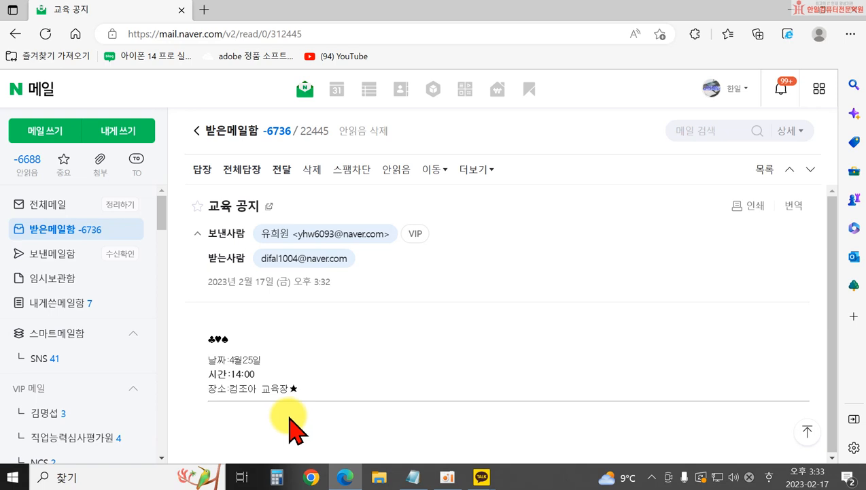
click(204, 179)
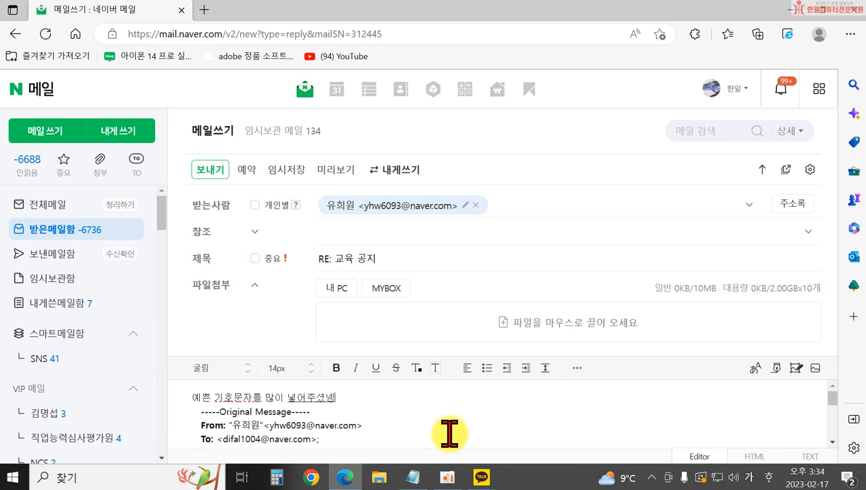
text(^)
key(Return)
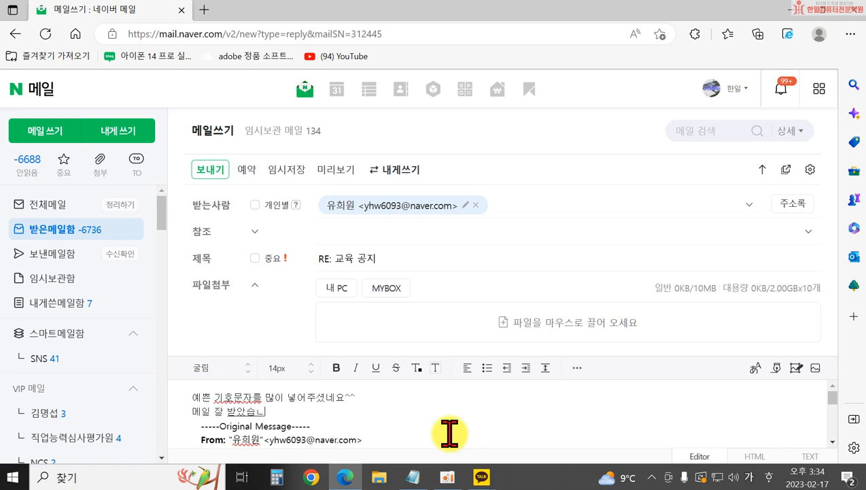
key(Return)
text(외)
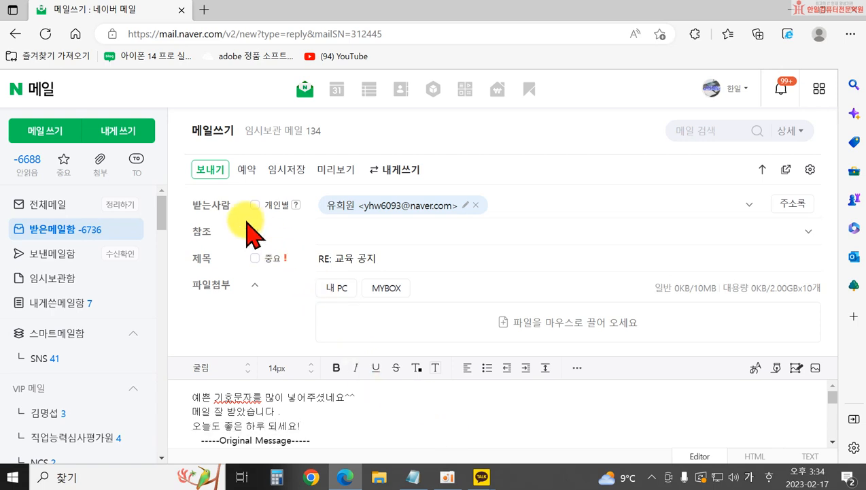
click(210, 174)
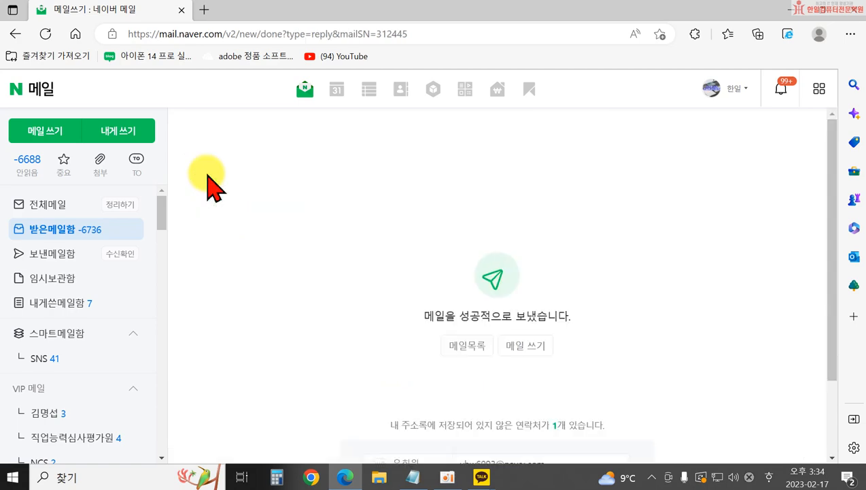
click(76, 229)
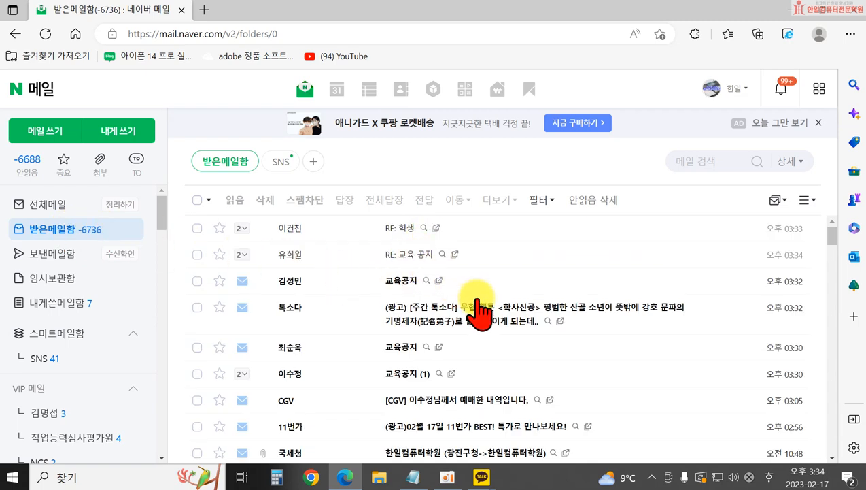
- Reply to the next 교육공지 mail greeting the sender and saying '내용을 충실히 잘 적어주셨네요.'
click(402, 281)
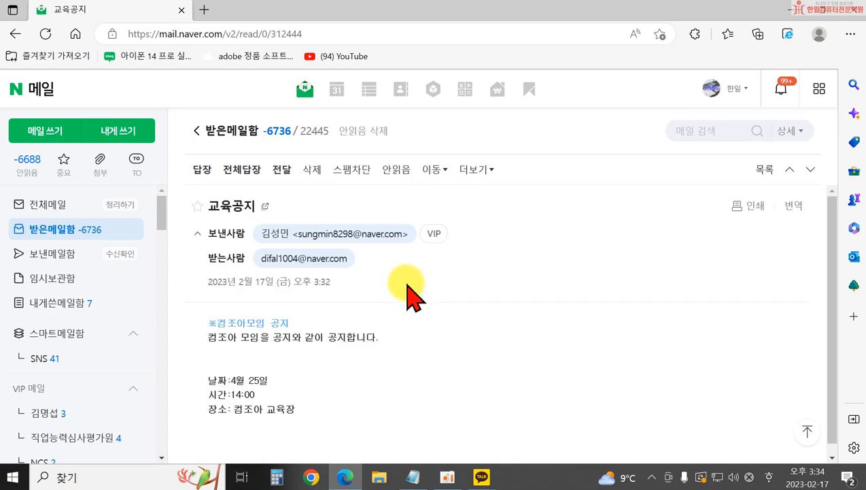
scroll(406, 282, down, 1)
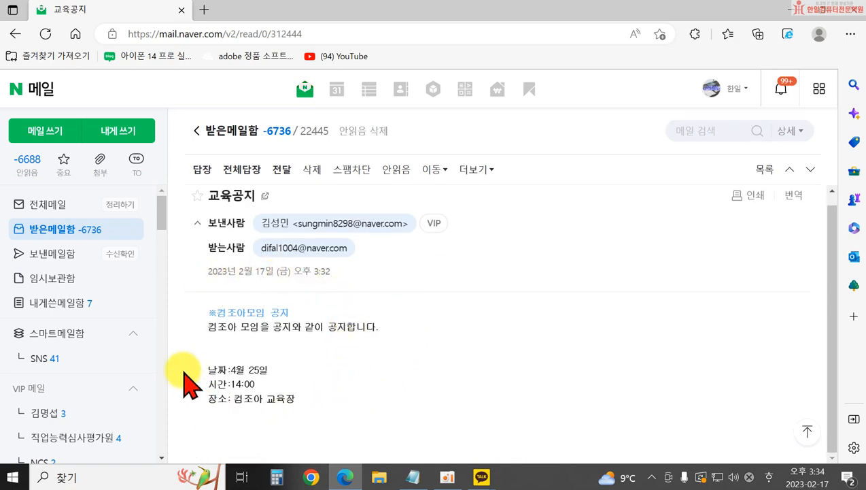
click(202, 178)
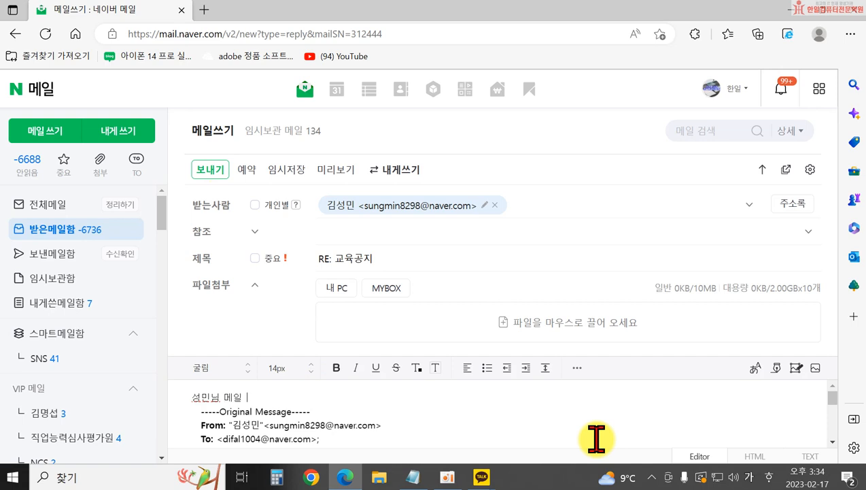
text(성민님 메일 잘 보았습니다 ^^)
key(Return)
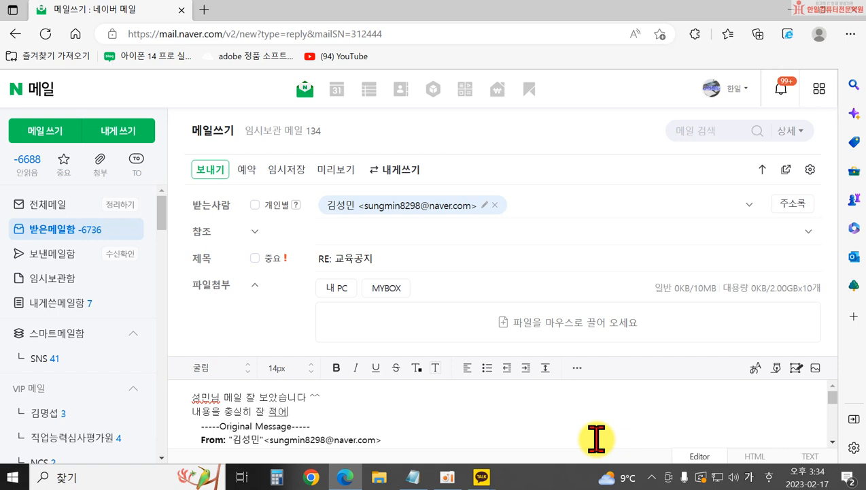
text(내용을 충실히 잘 적어주셨네요.)
key(Return)
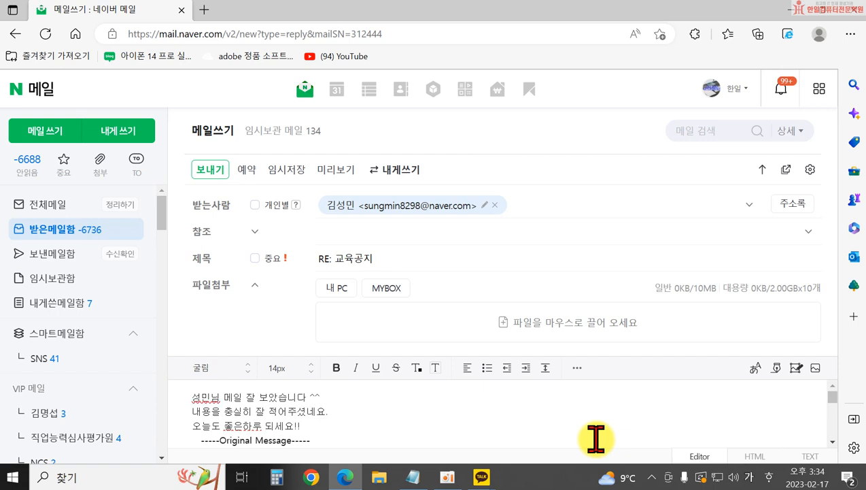
click(211, 169)
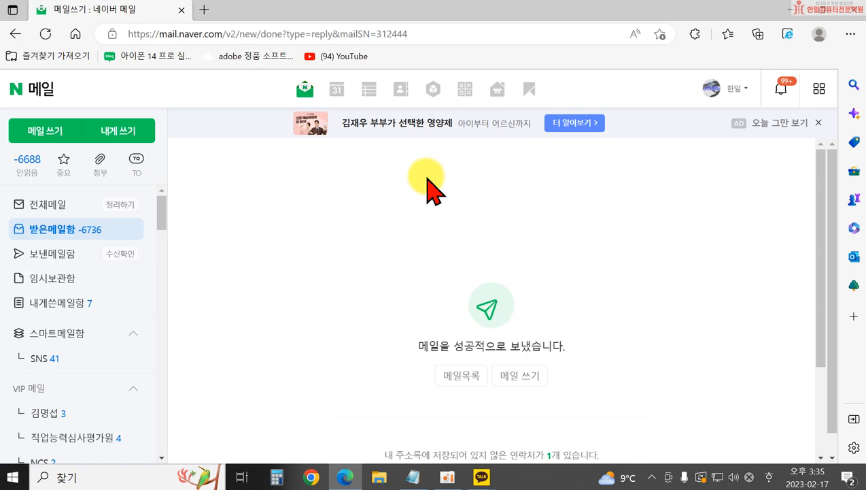
- Open the unread 교육공지 mail and reply that it was read, wishing a good day
click(87, 229)
scroll(462, 258, up, 2)
click(393, 267)
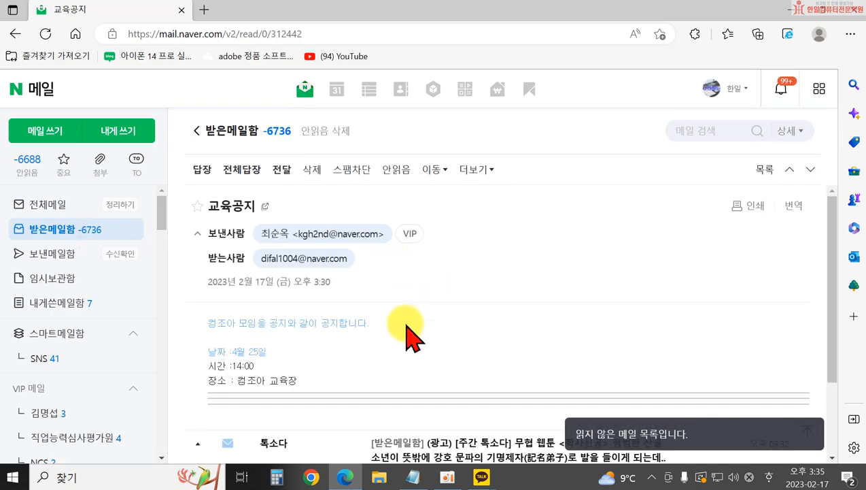
scroll(329, 367, down, 1)
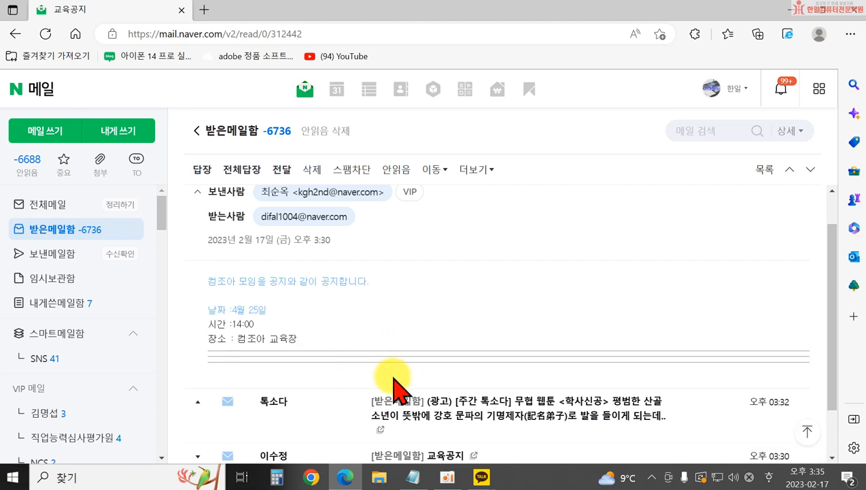
scroll(248, 262, up, 1)
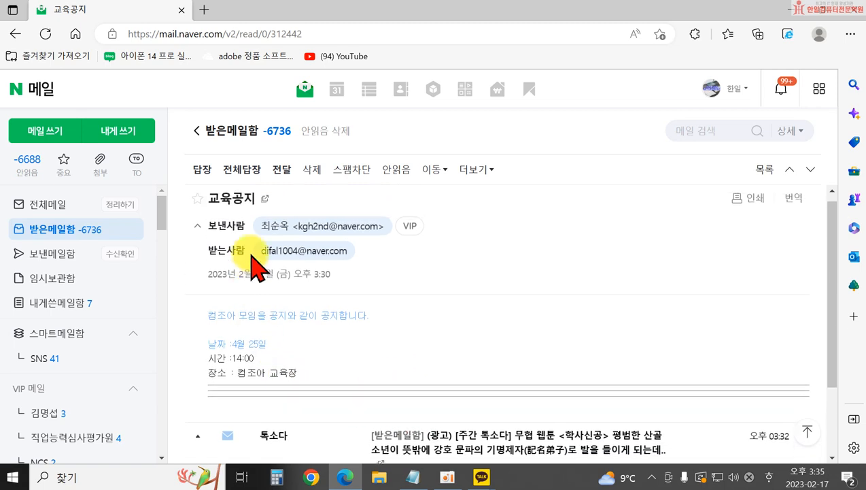
click(203, 171)
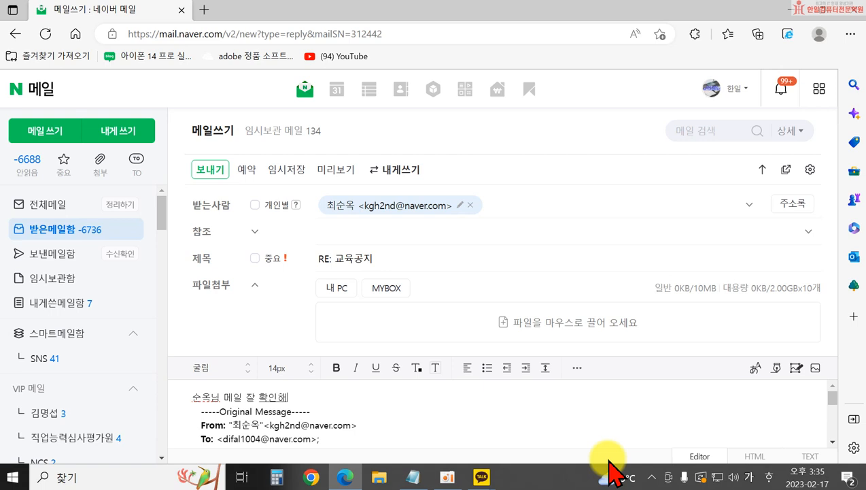
key(Return)
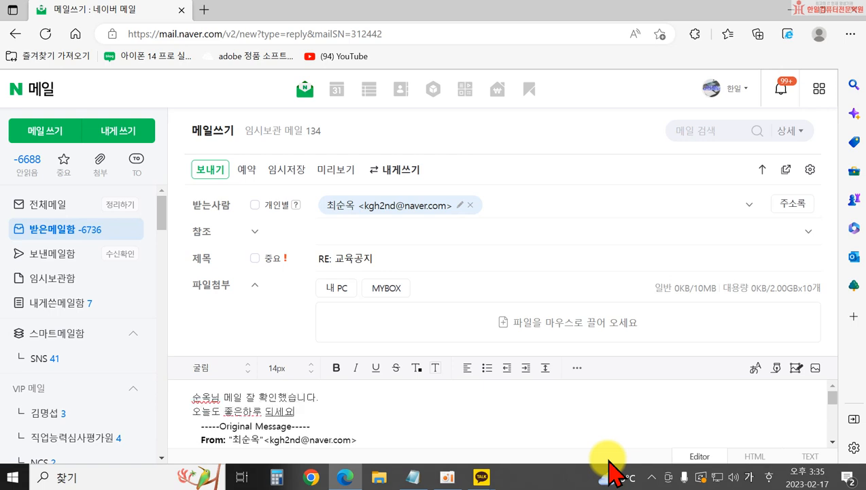
click(207, 171)
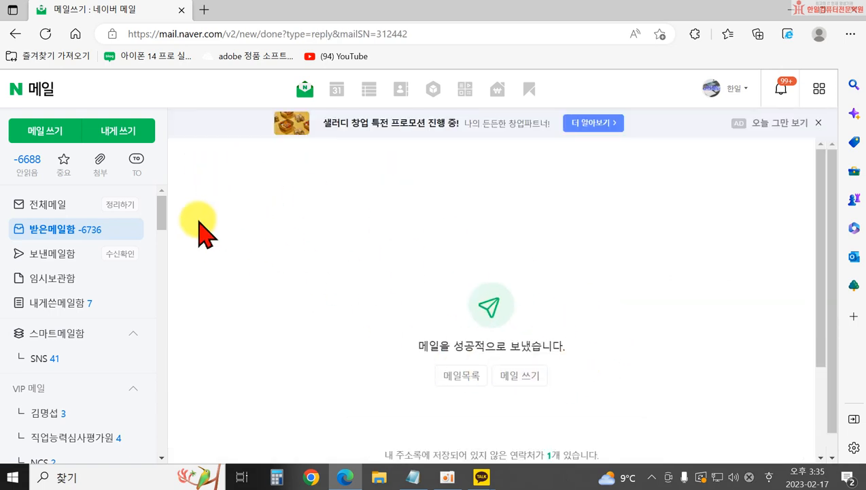
click(101, 229)
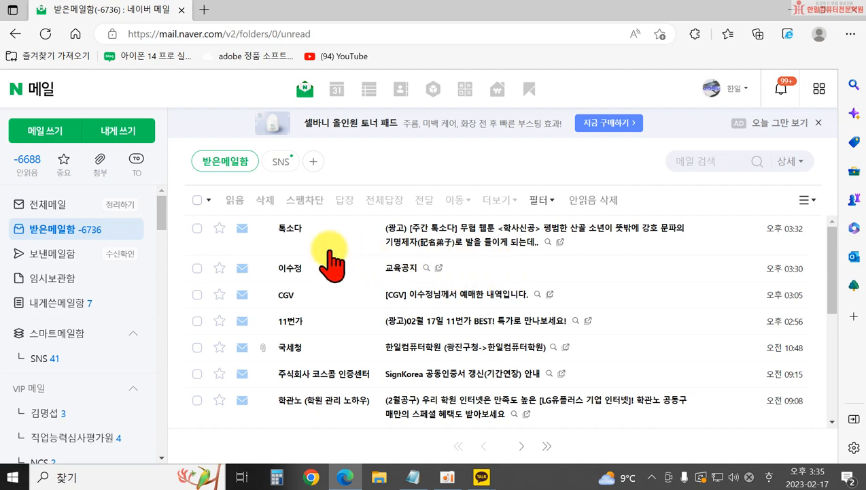
- Check the 수신확인 read status of sent mail, then minimize Edge to the desktop
click(126, 262)
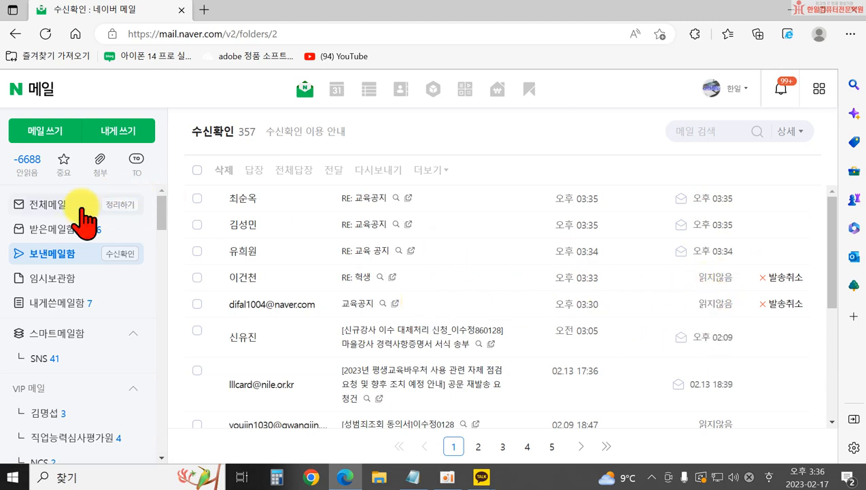
click(121, 256)
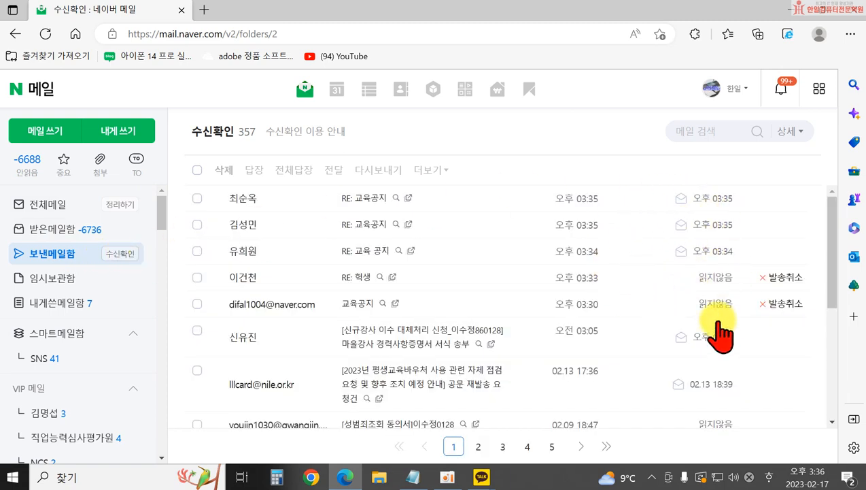
click(853, 15)
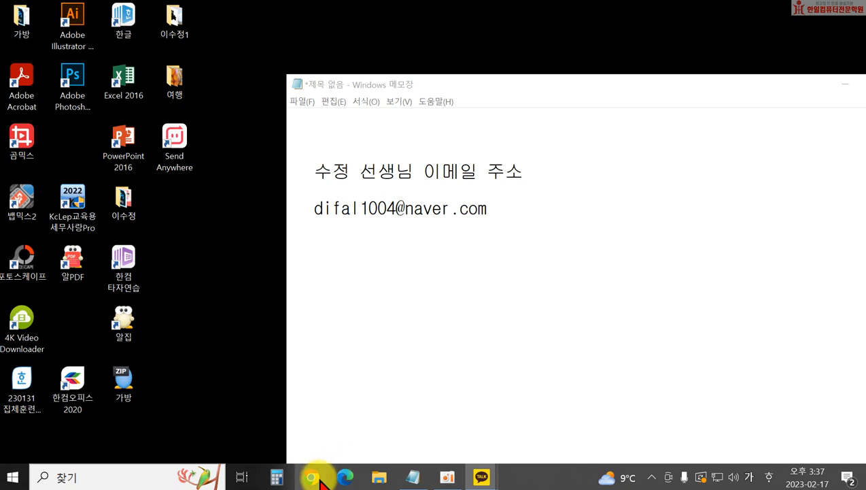
- Bring Microsoft Edge back to the front from the taskbar, showing the naver.com home page
click(343, 476)
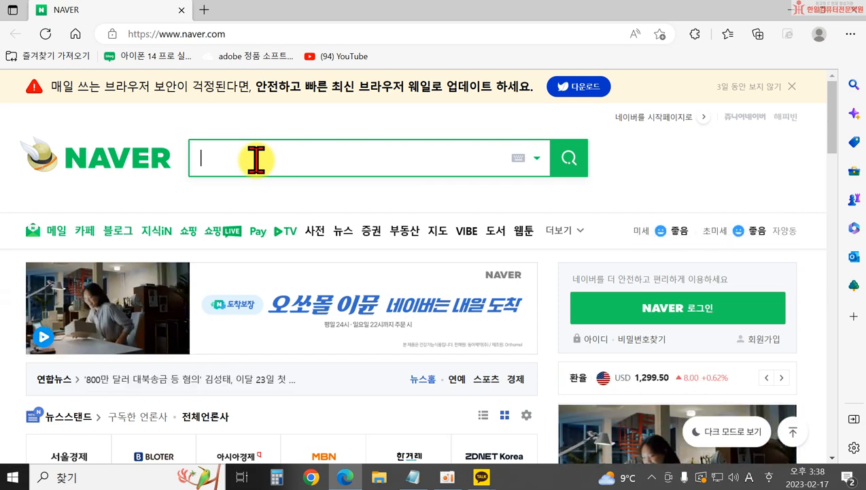
- Search Naver for 강아지
text(rkdd)
key(BackSpace)
key(BackSpace)
key(BackSpace)
key(BackSpace)
text(강아지)
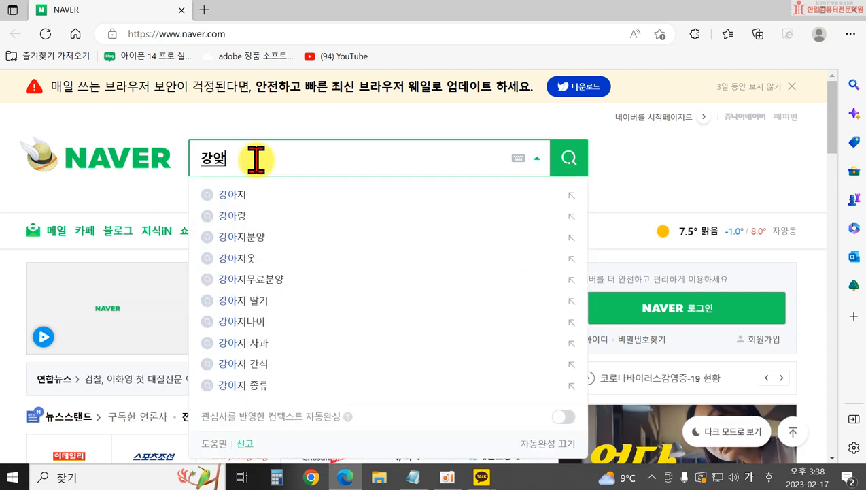
key(Return)
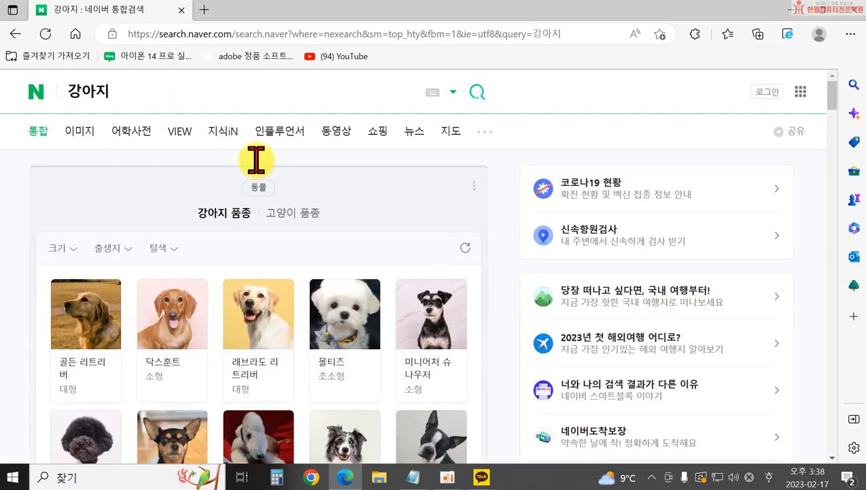
- Switch to 이미지 results and open the photo of four golden retriever puppies
click(79, 131)
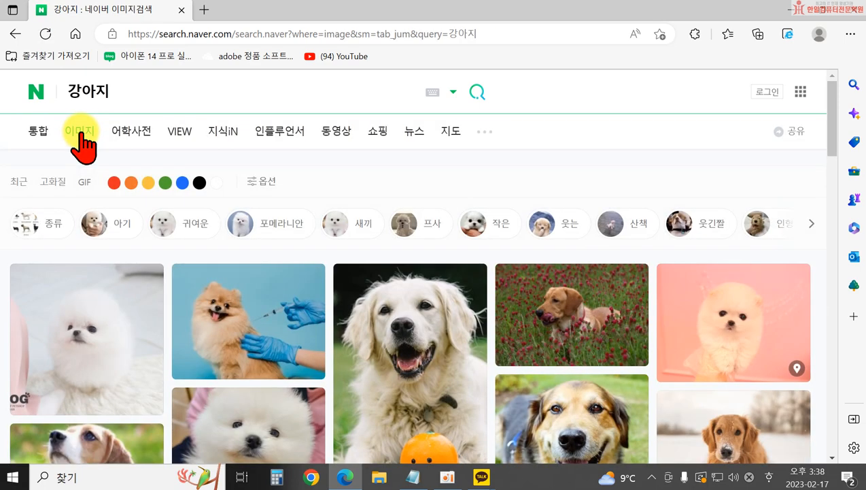
scroll(476, 272, down, 3)
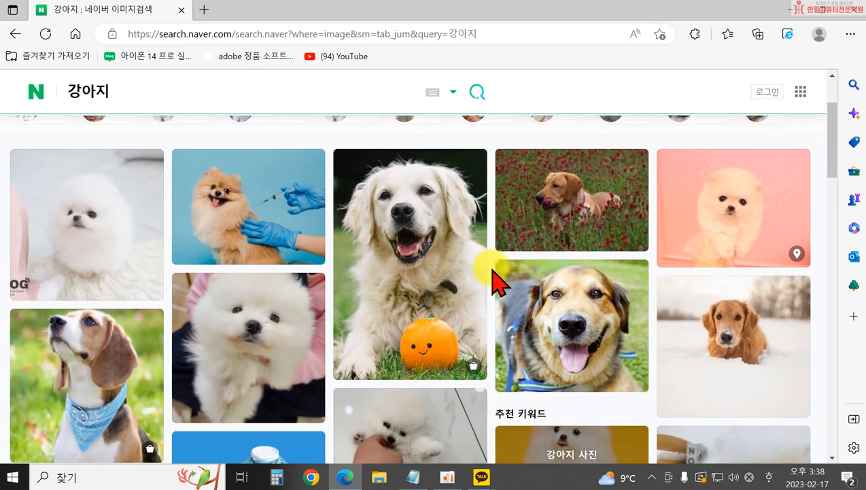
scroll(510, 310, down, 2)
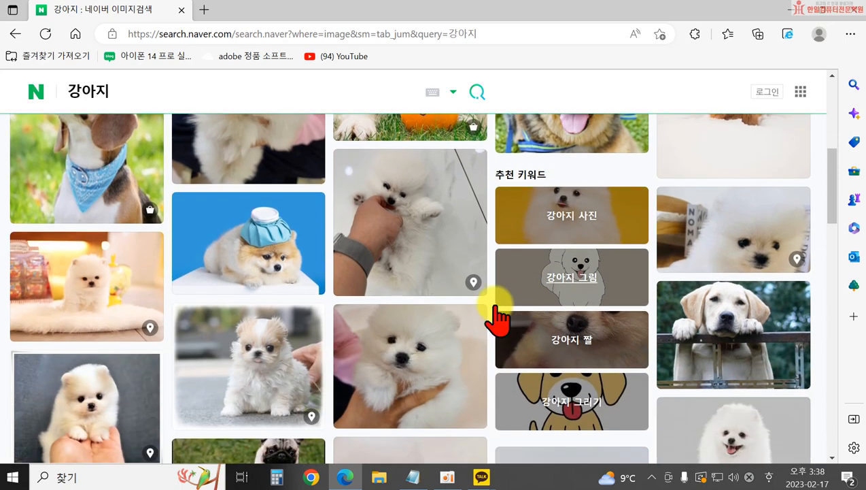
scroll(408, 289, down, 2)
scroll(499, 309, down, 3)
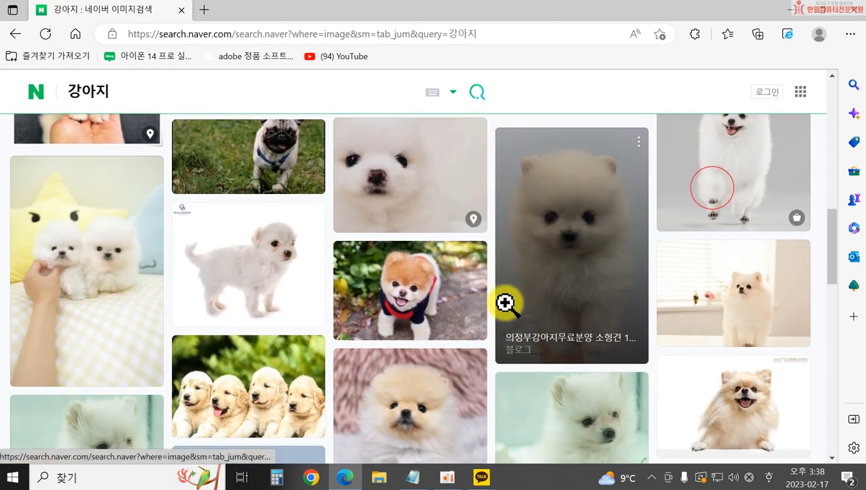
scroll(259, 286, down, 1)
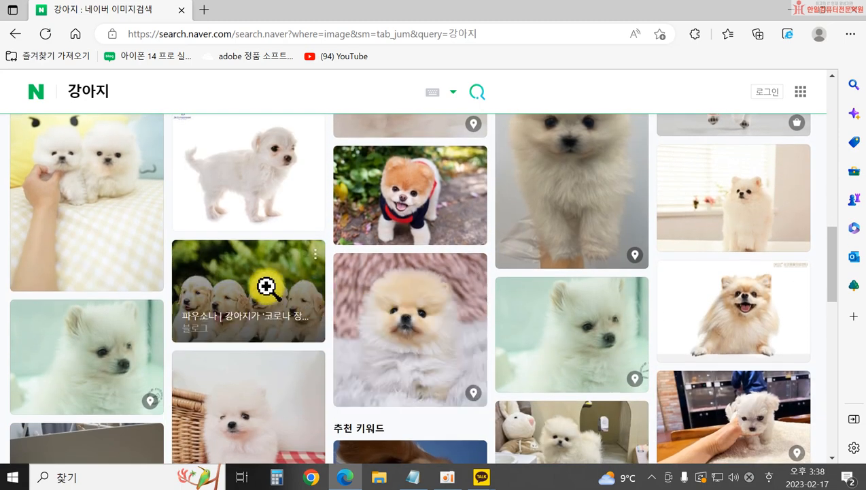
click(258, 286)
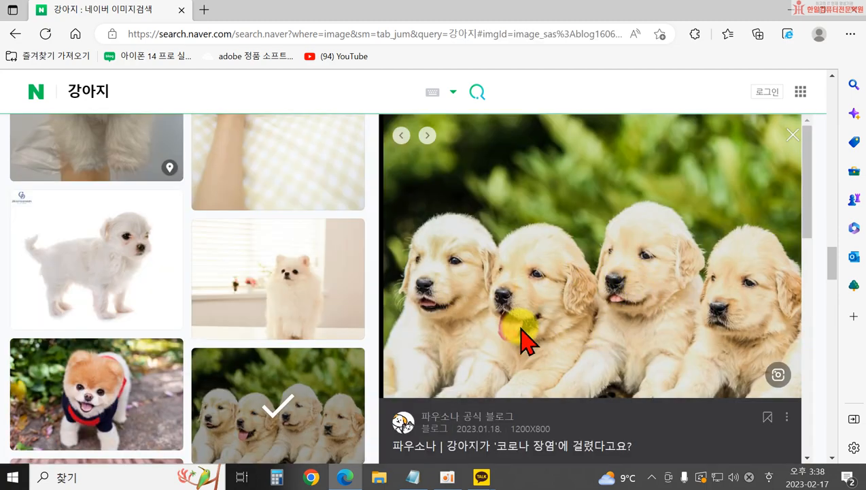
- Save the golden retriever puppies photo to 바탕 화면 as 강아지.jpg via 다른 이름으로 사진 저장
right_click(542, 224)
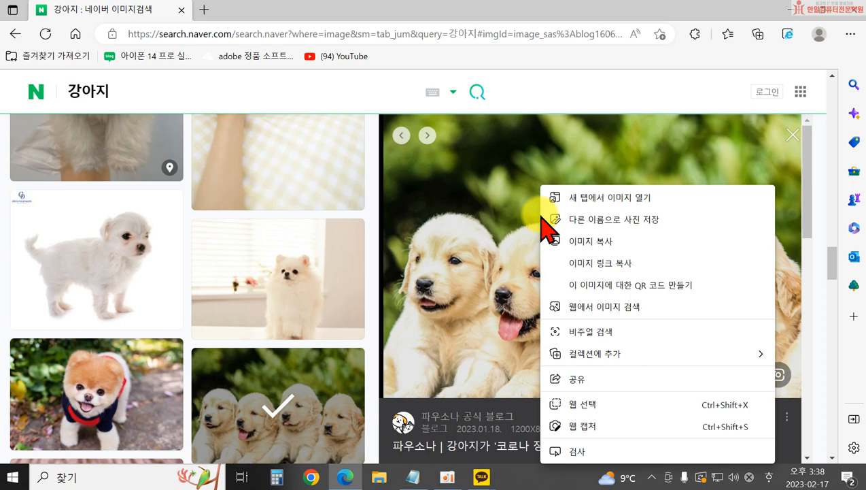
click(582, 227)
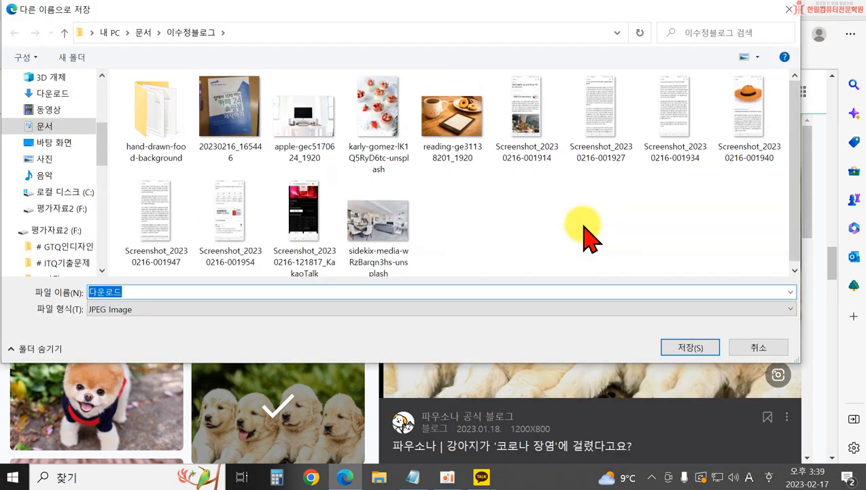
drag(101, 135, 102, 89)
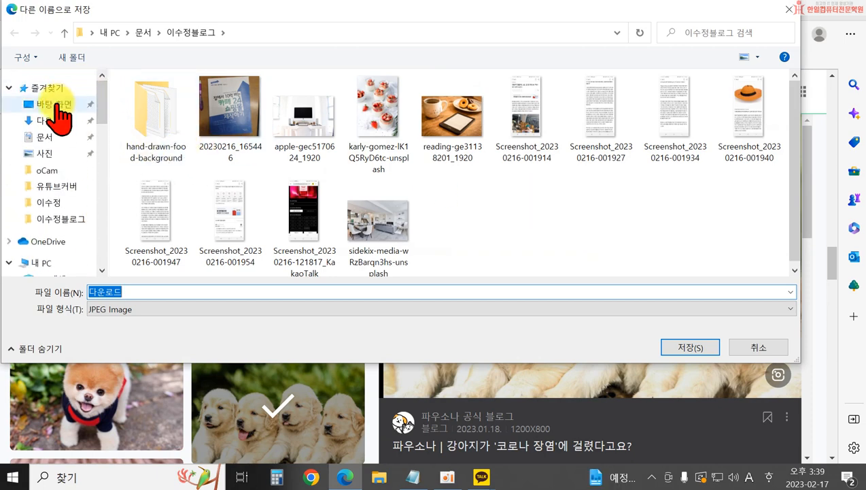
click(59, 105)
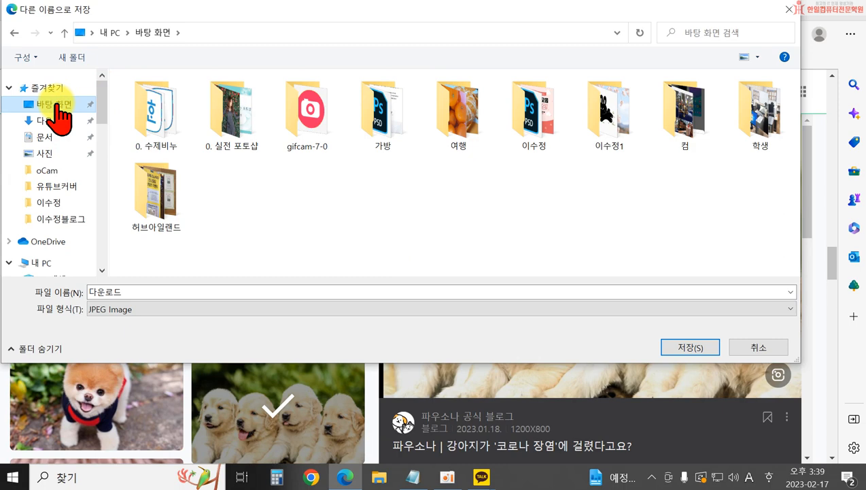
double_click(112, 292)
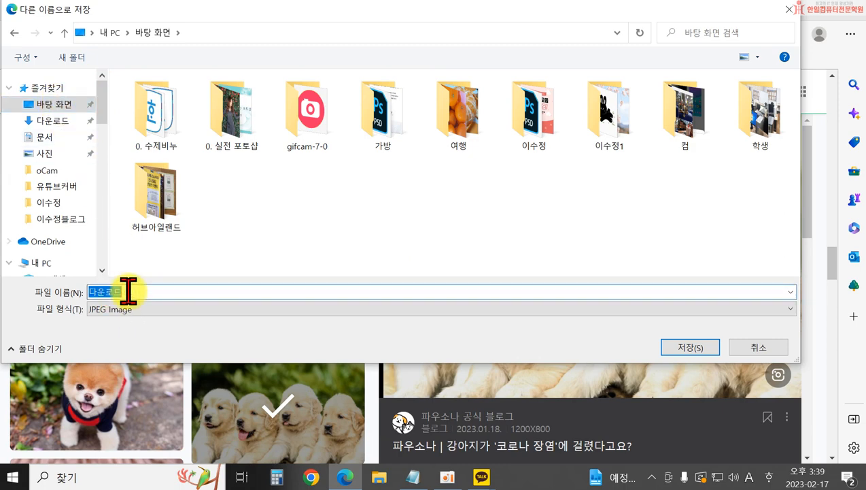
text(rkd)
key(BackSpace)
key(BackSpace)
key(BackSpace)
key(Hangul)
text(ㄱ강아지)
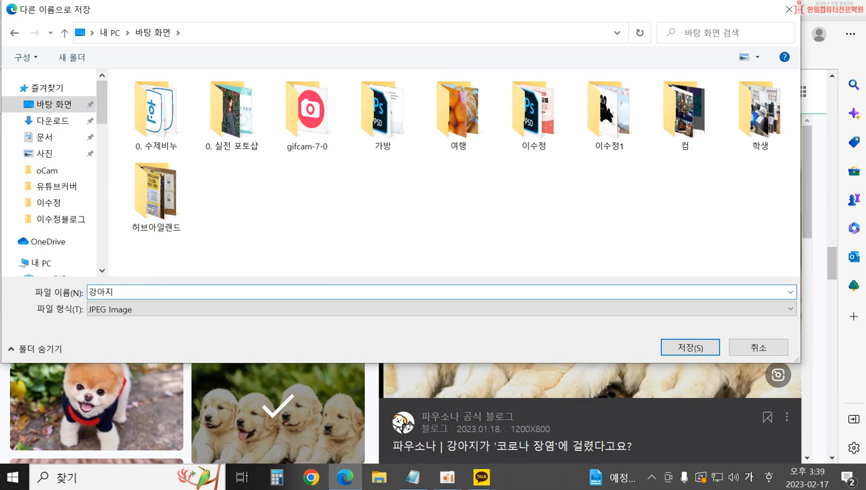
key(Return)
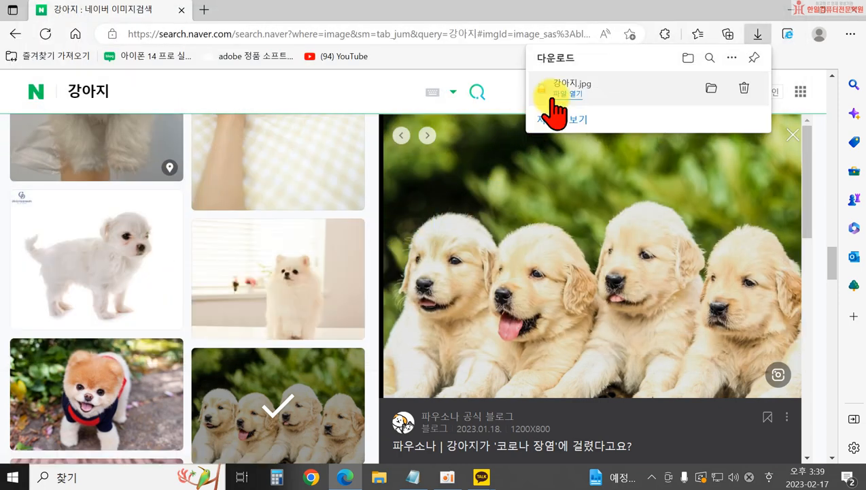
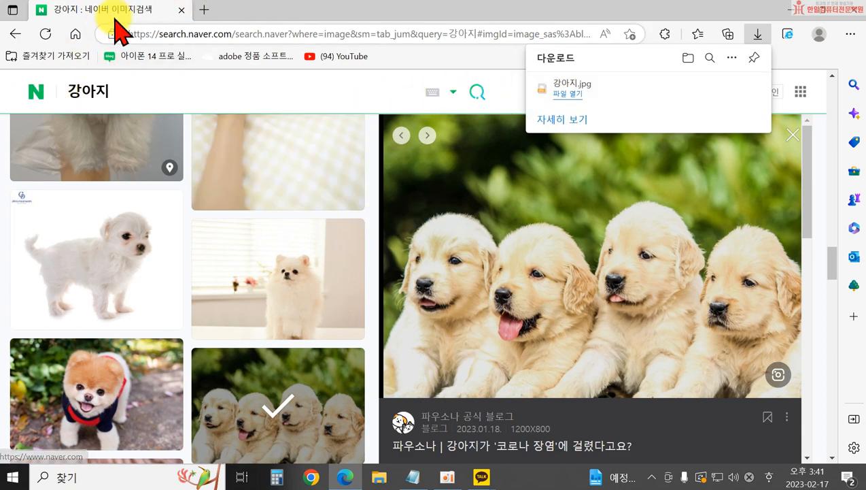
- Load the Naver home page in a new tab and go to the sign-in page
click(203, 9)
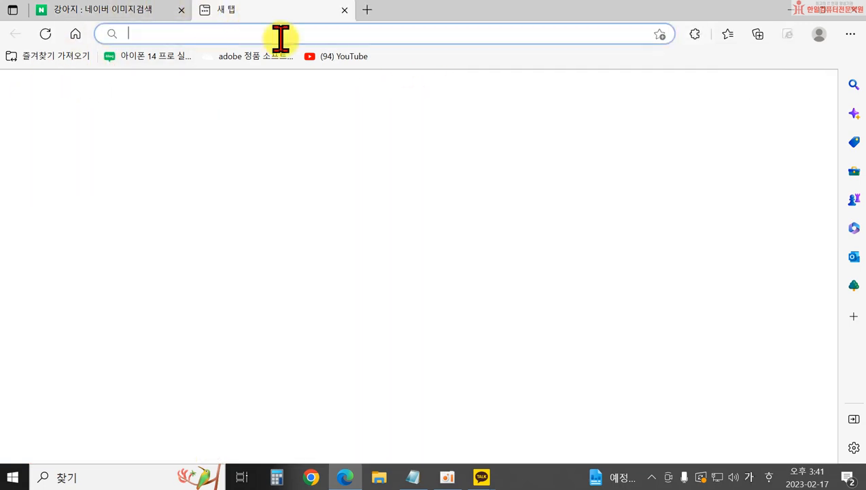
click(76, 34)
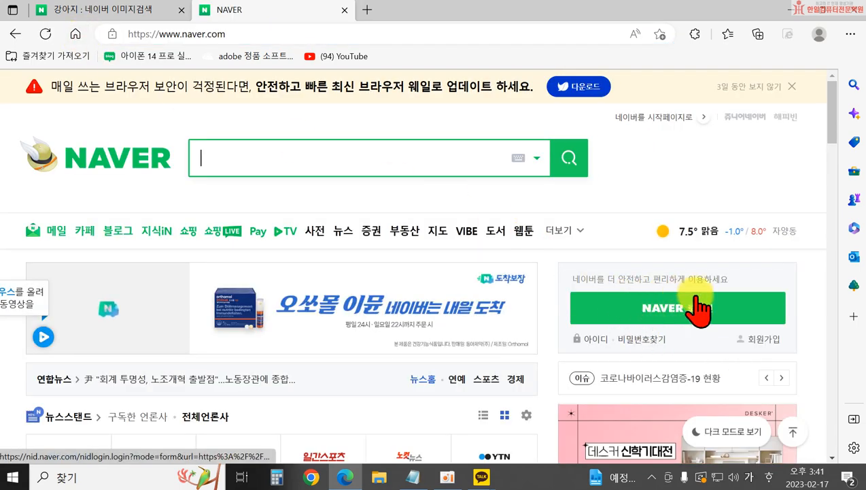
click(665, 315)
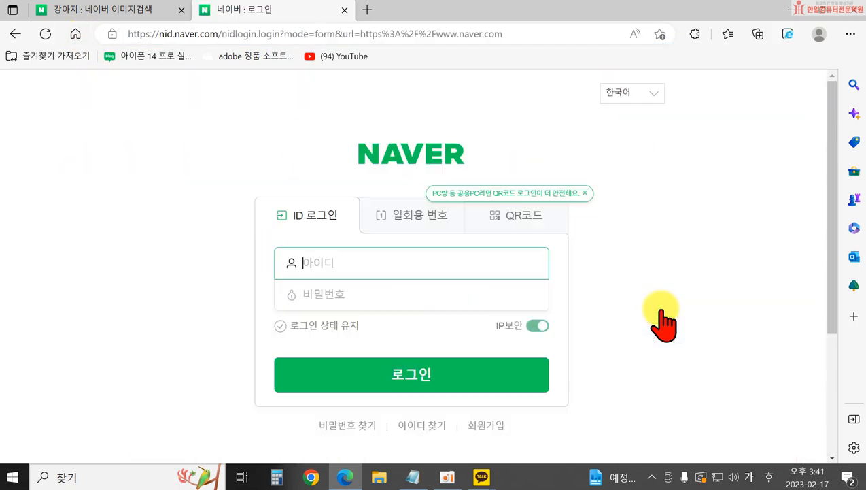
- Sign in with the Naver account ID and password, switching input to English
click(428, 270)
text(이)
key(BackSpace)
key(Hangul)
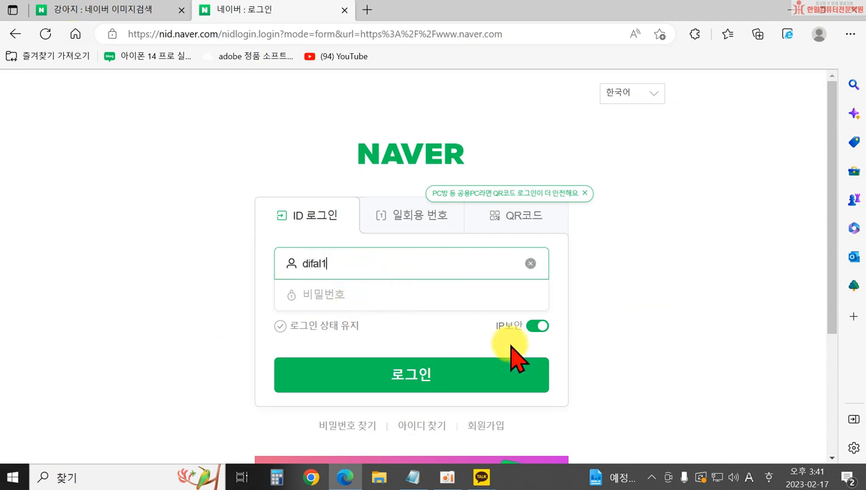
key(Tab)
text(***)
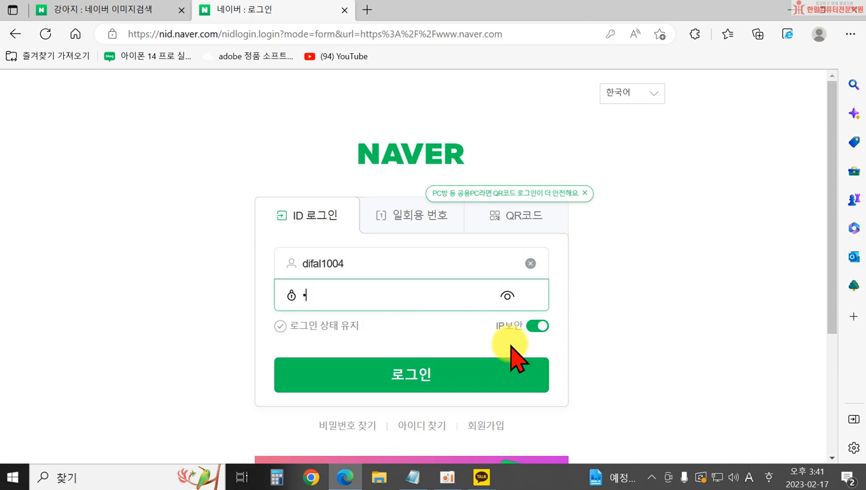
key(BackSpace)
key(BackSpace)
key(BackSpace)
text(**********)
key(Return)
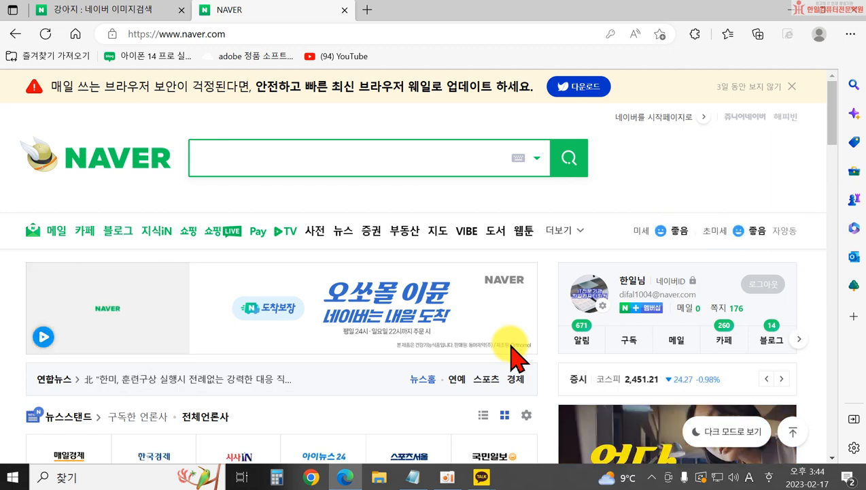
- Start a new mail to your own address with subject '강아지사진 보내드려요~!' and open the file picker
click(686, 311)
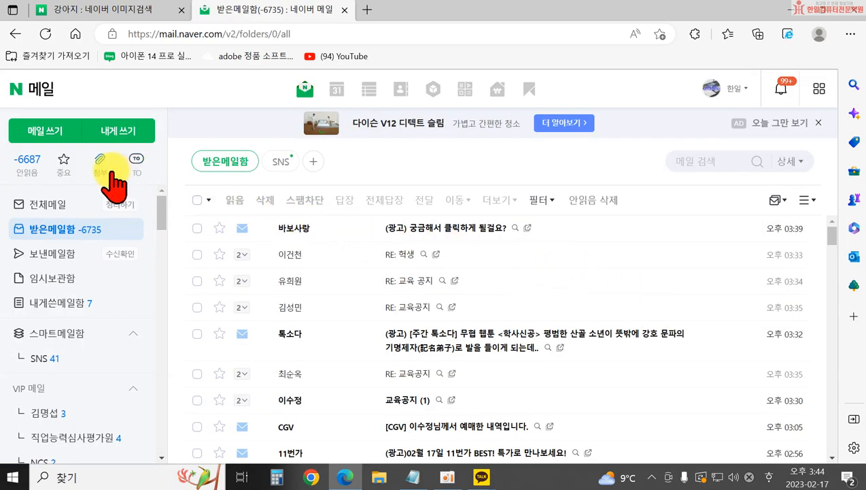
click(49, 135)
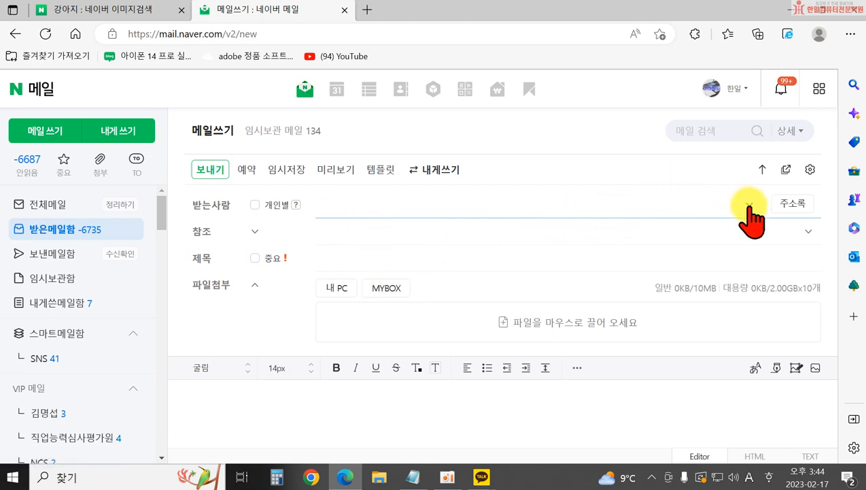
click(750, 205)
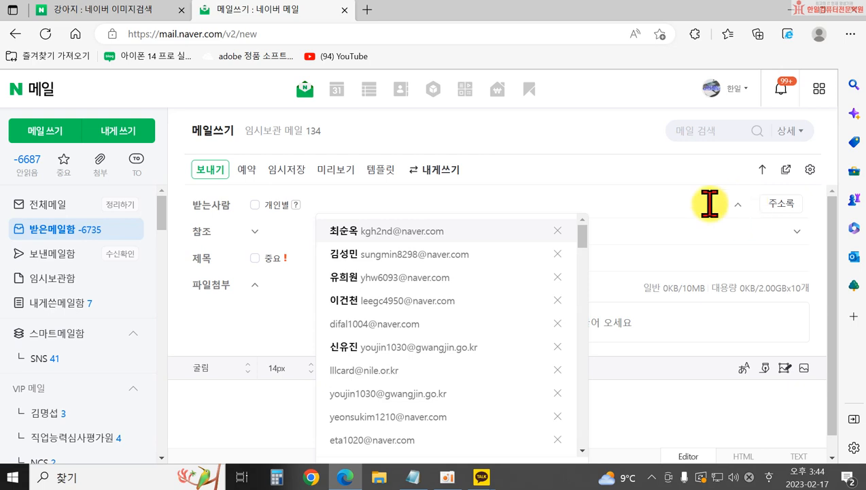
click(372, 323)
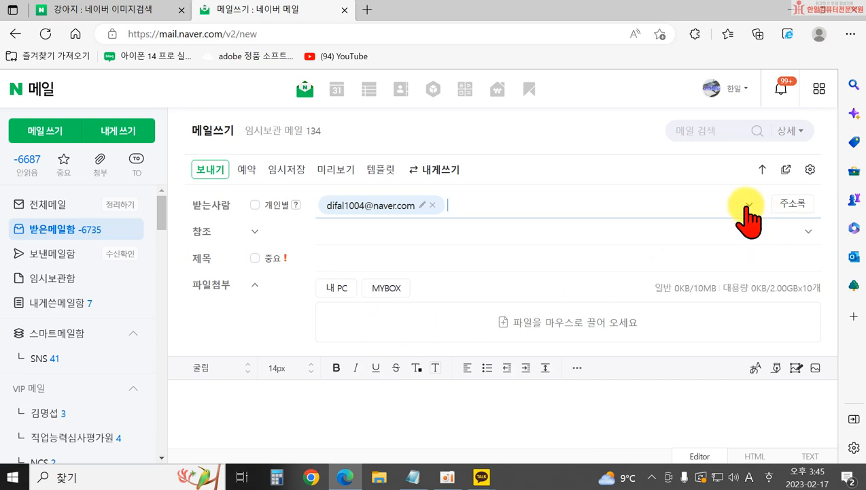
click(747, 205)
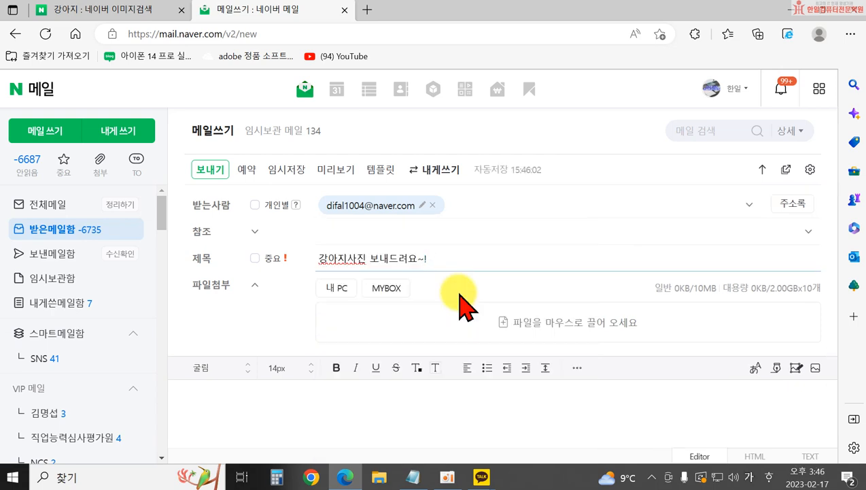
click(331, 293)
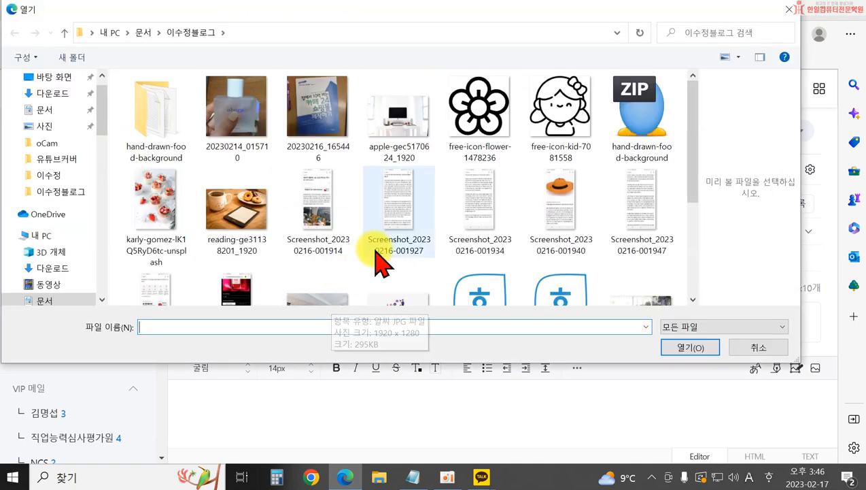
- Attach 강아지.jpg (86.88KB) from 바탕 화면 to the mail
click(49, 81)
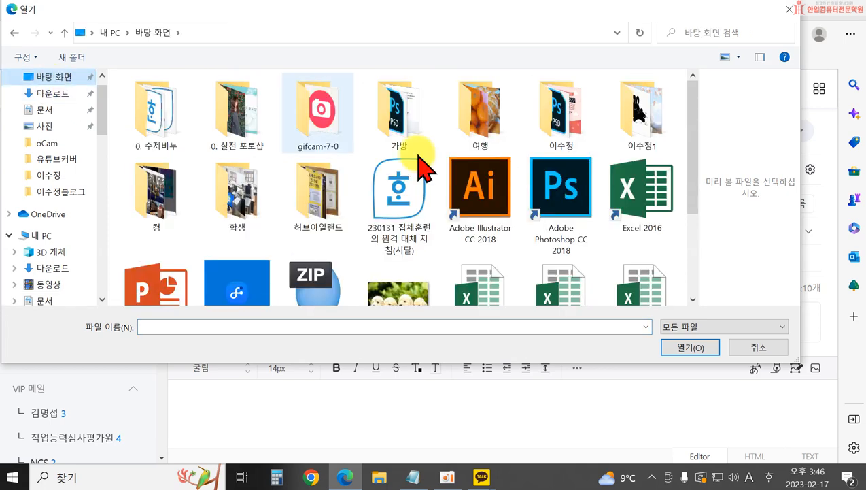
drag(695, 217, 687, 254)
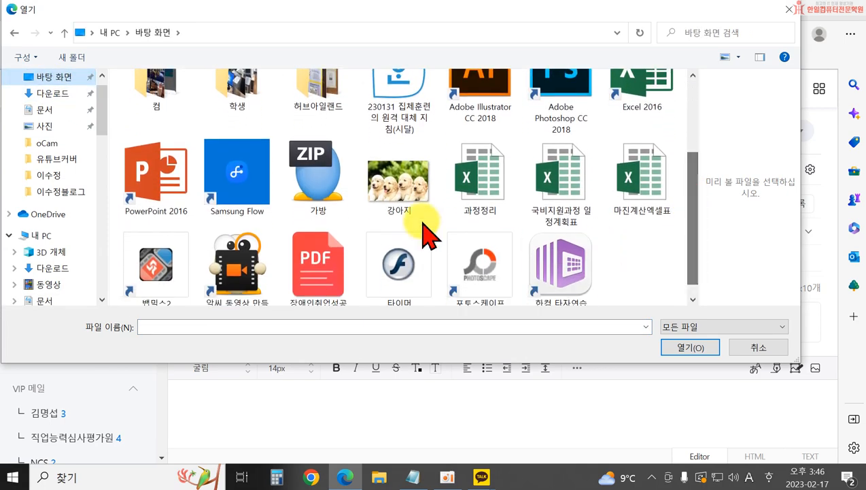
click(389, 191)
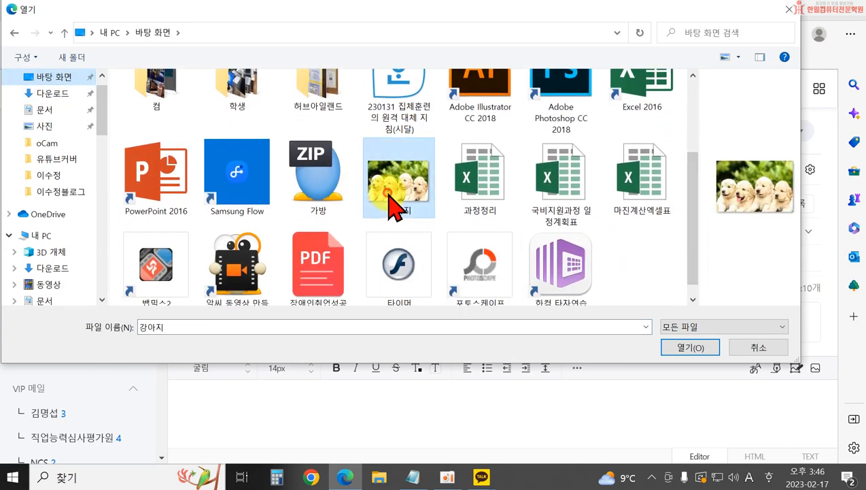
click(702, 351)
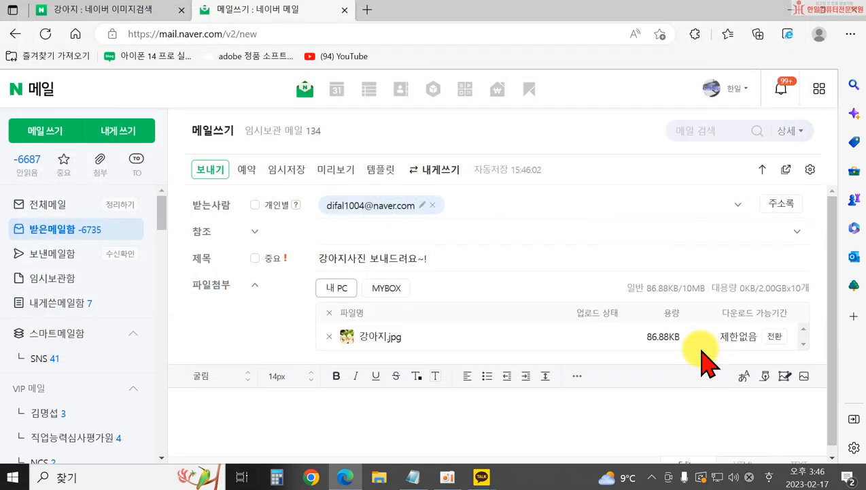
- Write the body '오늘하루도 행복한 하루 되세요~!', add four recent contacts, tick 개인별, and send
click(252, 413)
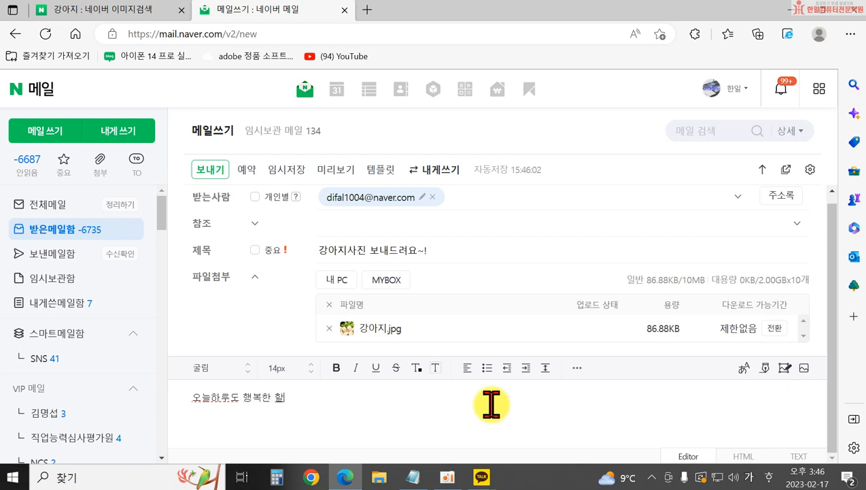
text(~!)
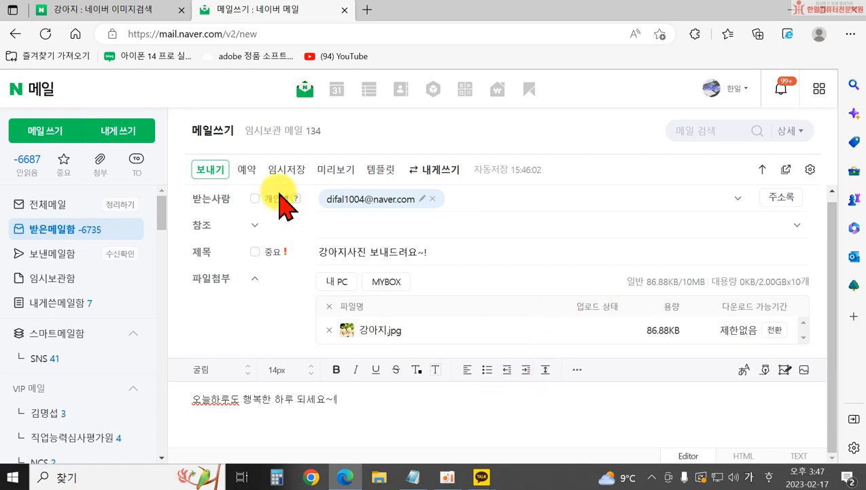
click(738, 199)
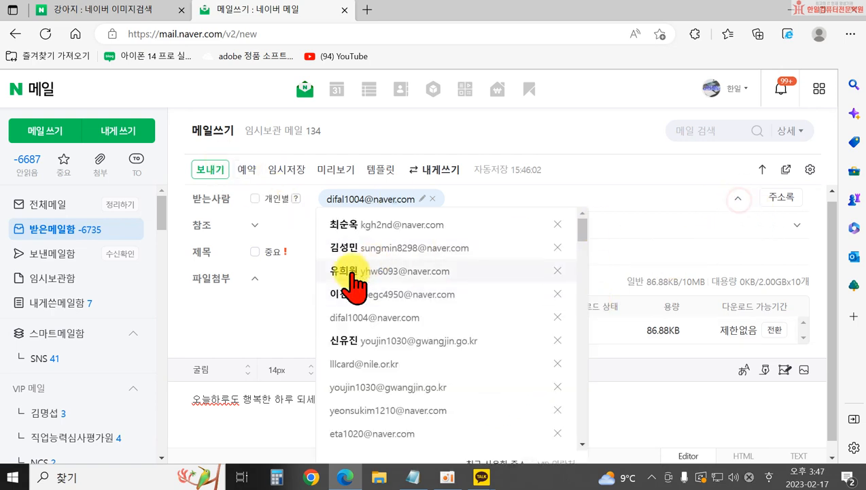
click(370, 221)
click(740, 199)
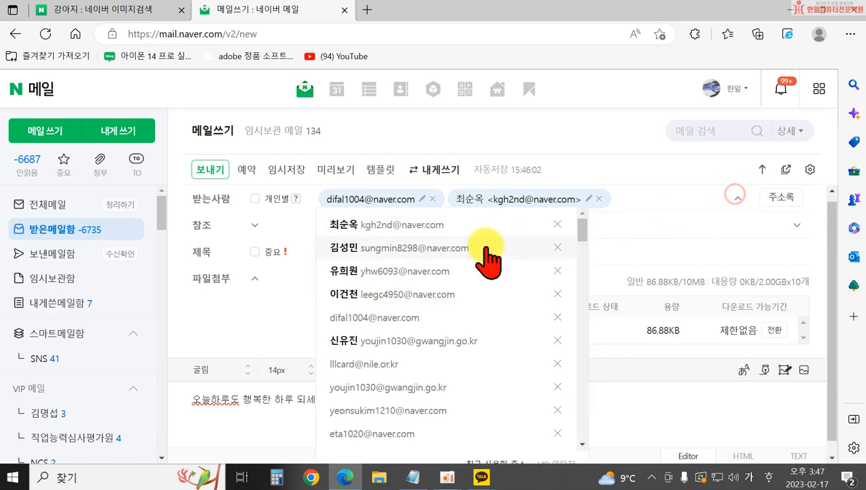
click(551, 271)
click(737, 198)
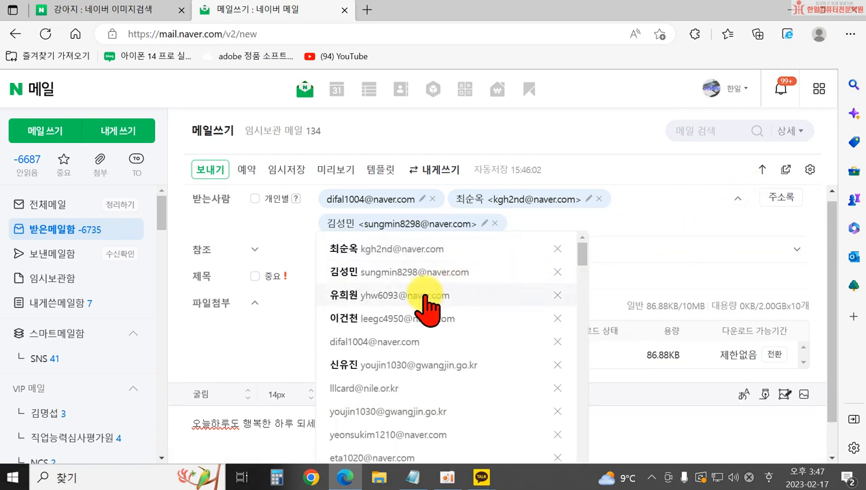
click(423, 293)
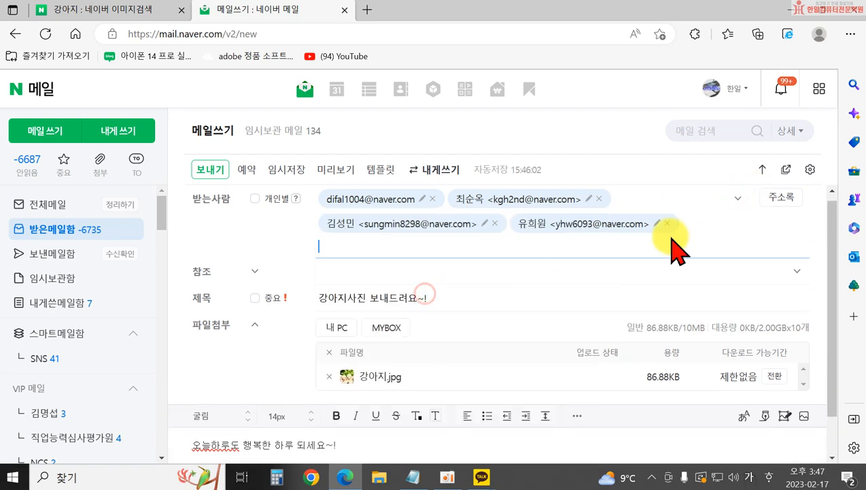
click(737, 199)
click(393, 340)
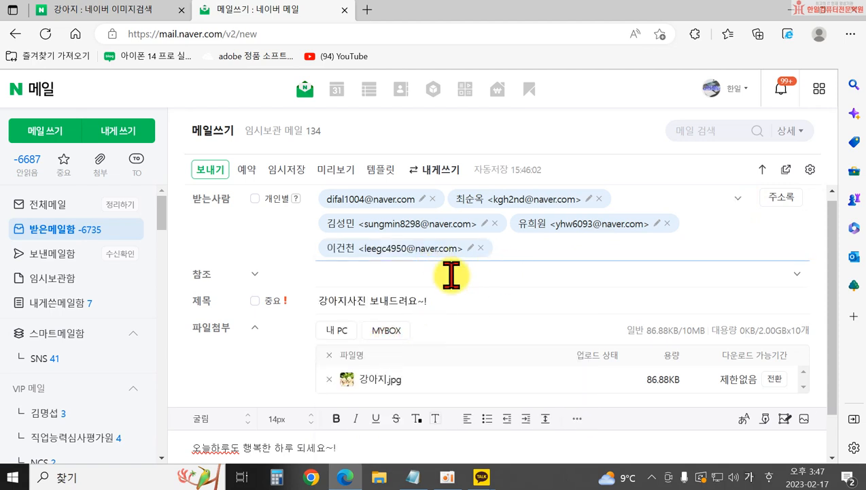
click(255, 198)
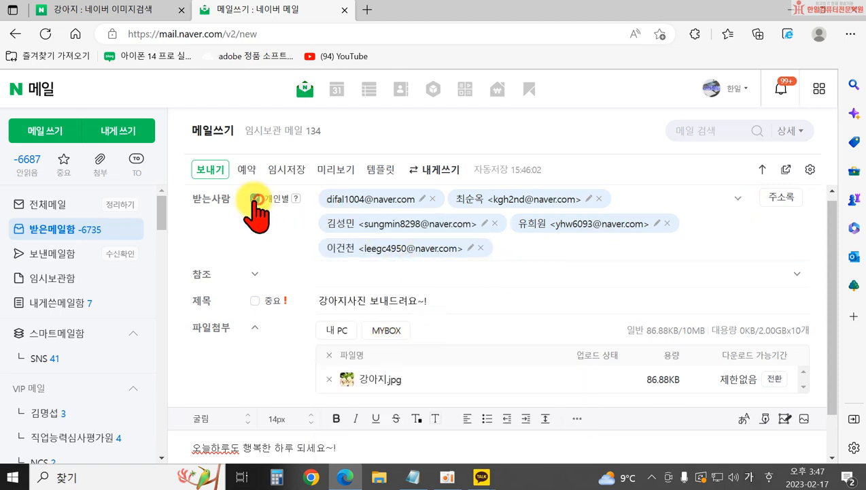
click(210, 171)
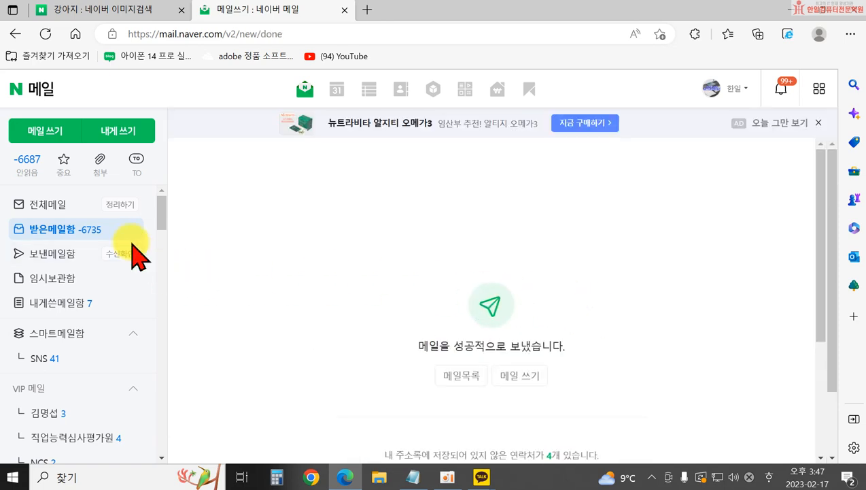
- Go to 받은메일함, then view the 수신확인 read-receipt list for sent mail
click(119, 231)
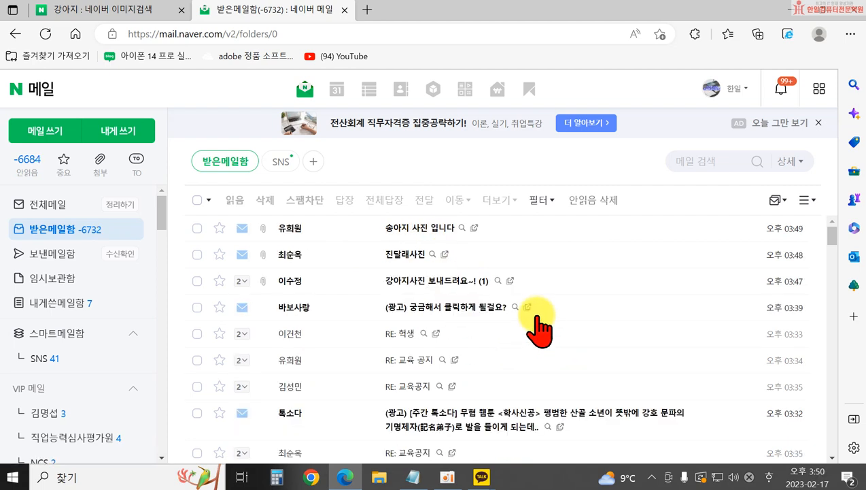
click(120, 255)
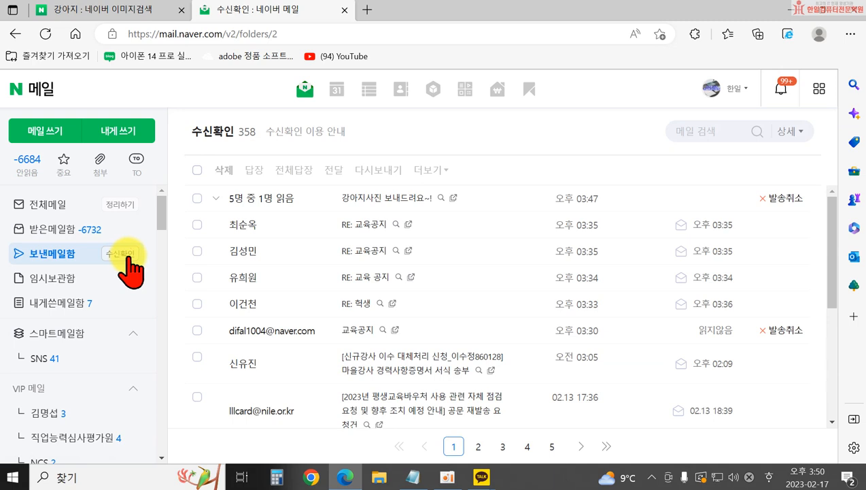
- Expand the puppy mail's per-recipient read status, then return to 받은메일함
click(216, 198)
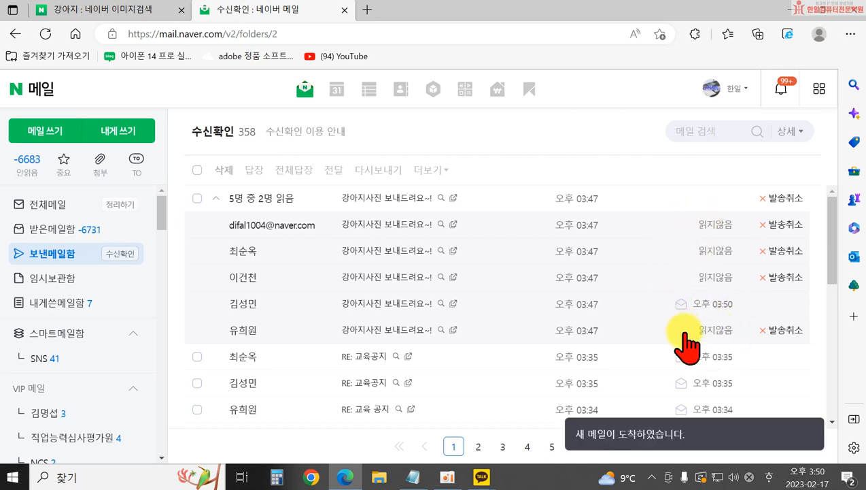
click(46, 232)
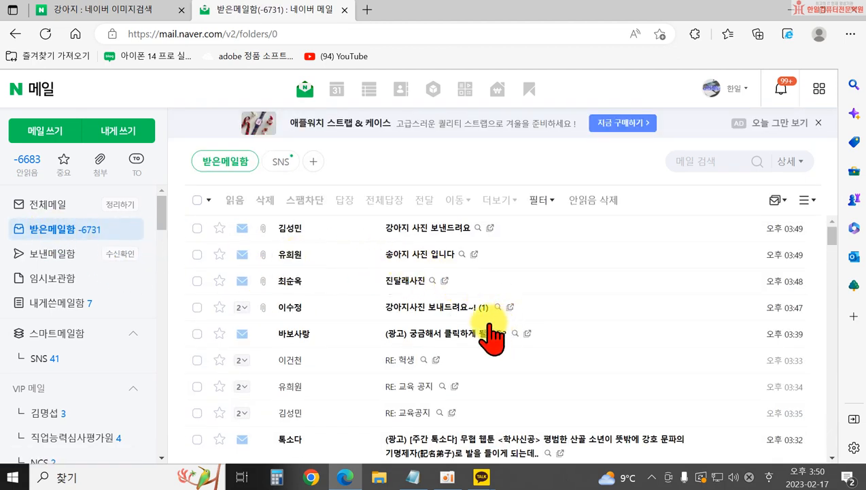
- Preview the first reply's 강아지.jpg, then open 송아지.jpg from the '송아지 사진 입니다' mail
click(417, 225)
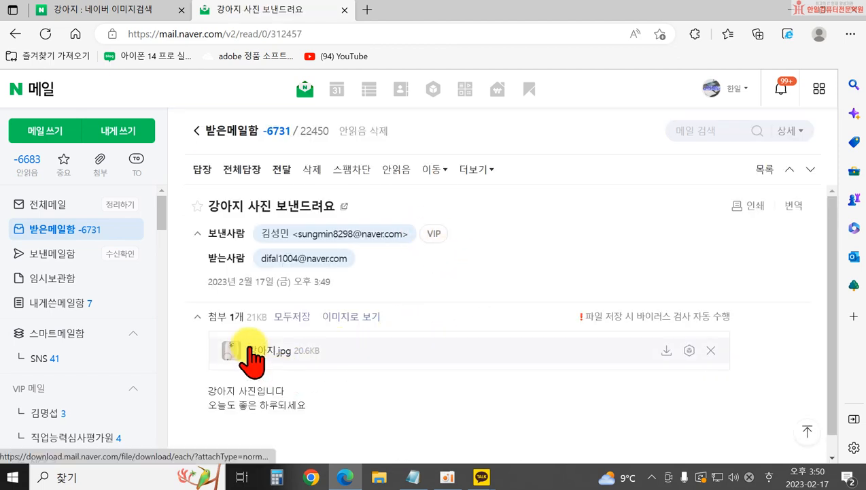
click(273, 353)
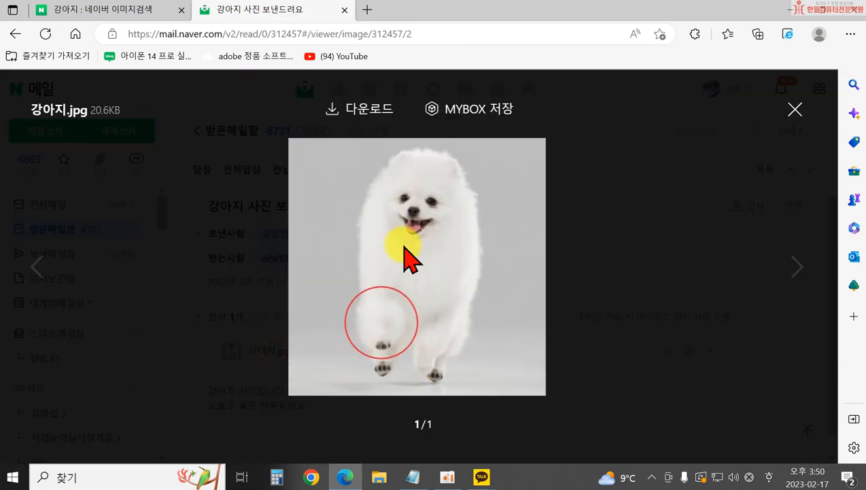
click(794, 111)
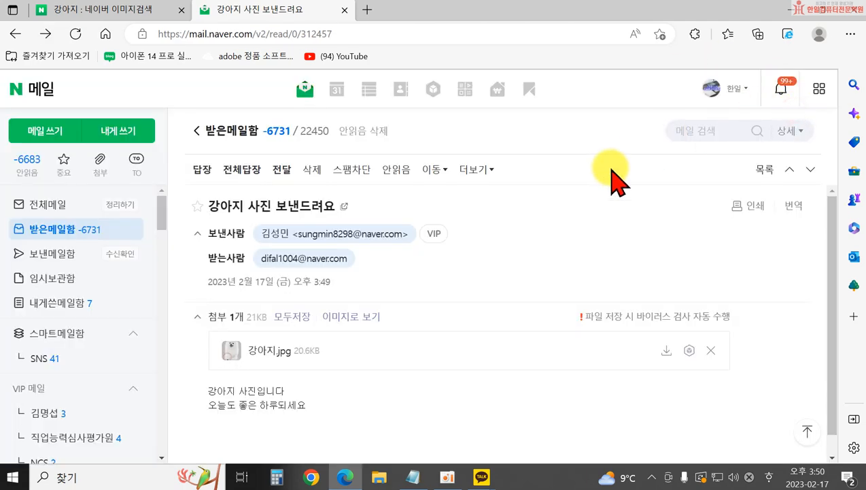
scroll(354, 393, down, 1)
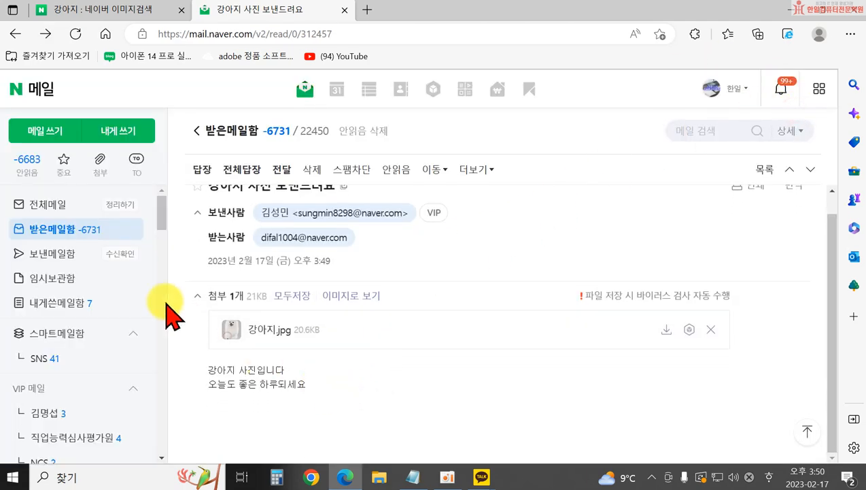
click(85, 233)
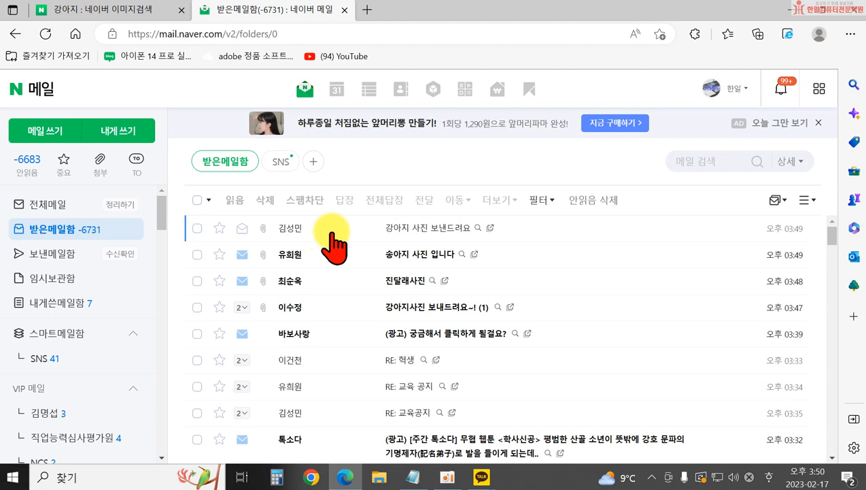
click(426, 255)
click(270, 350)
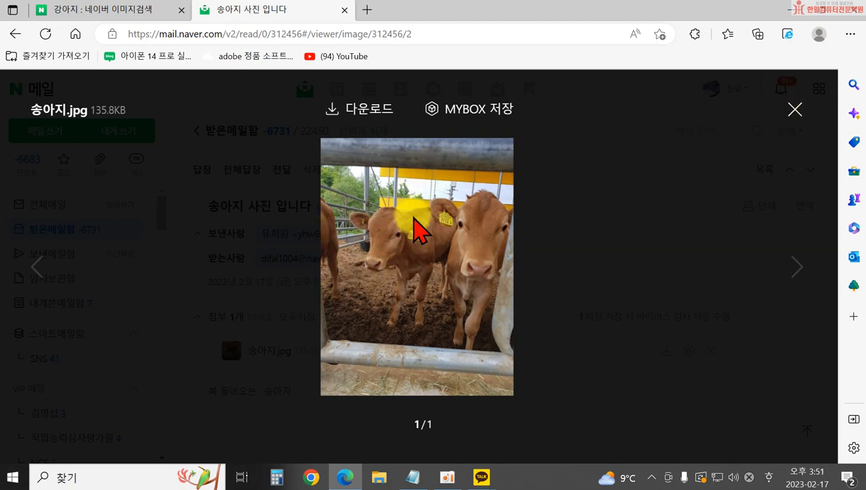
- Save 송아지.jpg via 다른 이름으로 저장 into your personal folder under 문서, then close the viewer
click(366, 113)
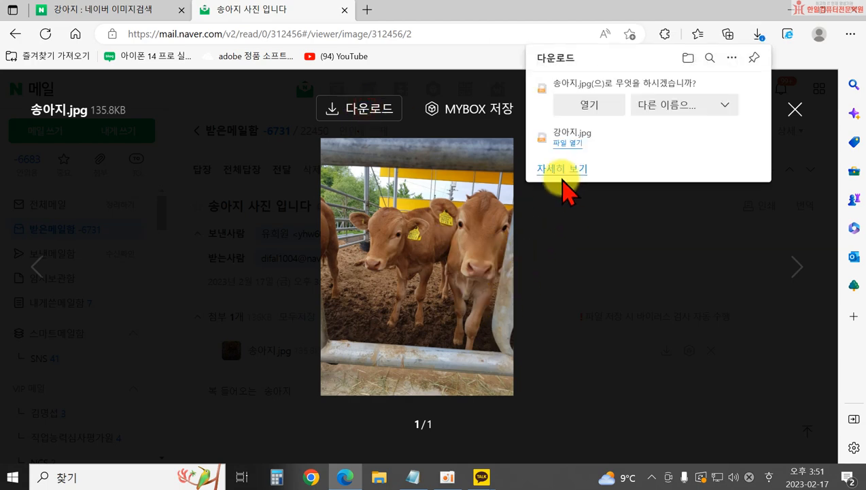
click(652, 106)
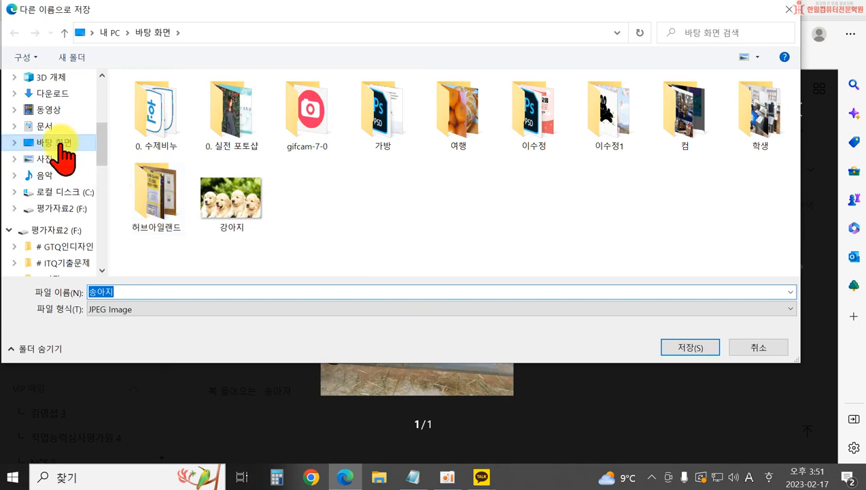
click(49, 126)
scroll(146, 218, down, 4)
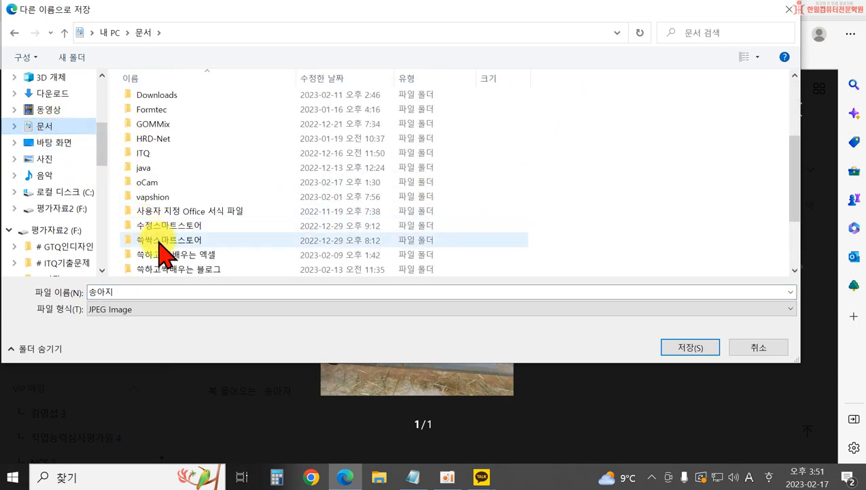
double_click(157, 215)
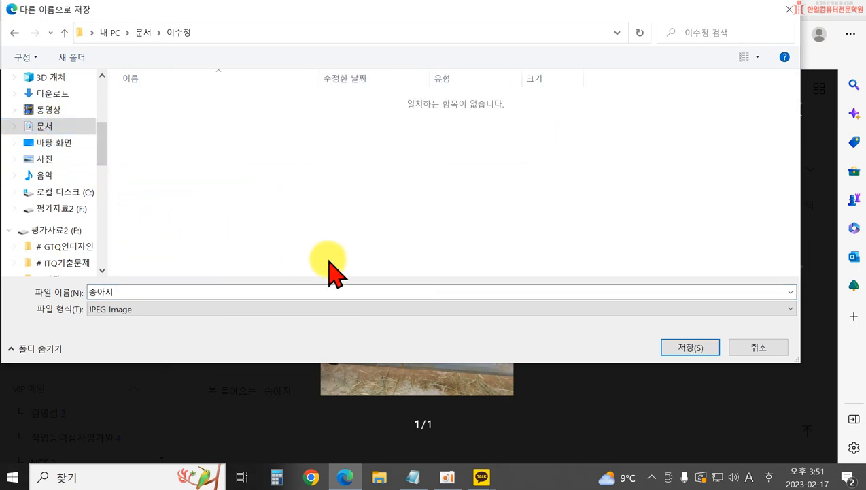
click(690, 348)
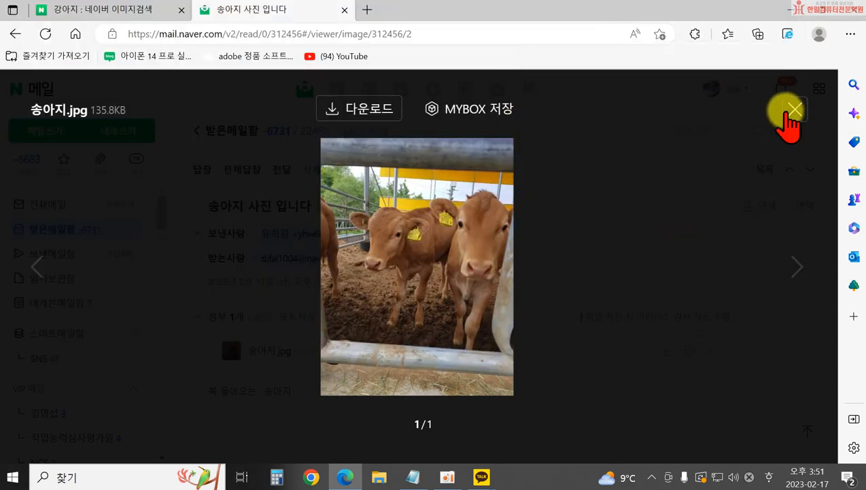
click(793, 111)
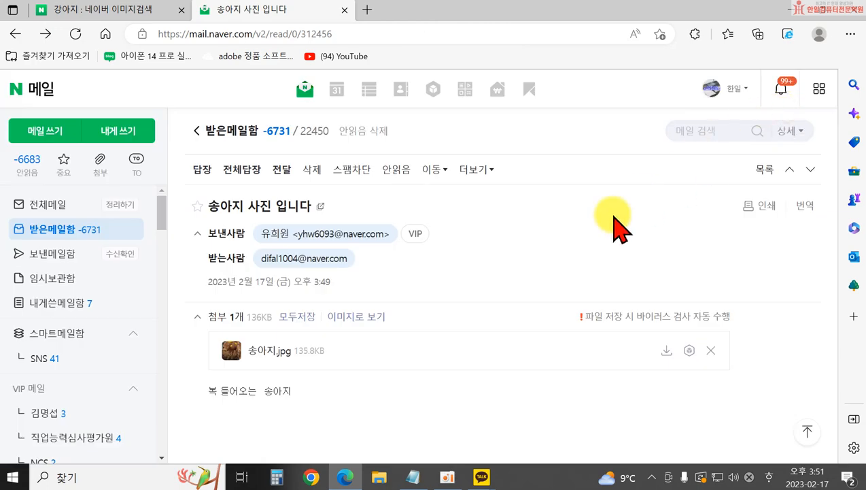
- Preview the 진달래.jpg attachment of the 진달래사진 mail and return to the inbox
click(93, 231)
click(395, 281)
click(270, 347)
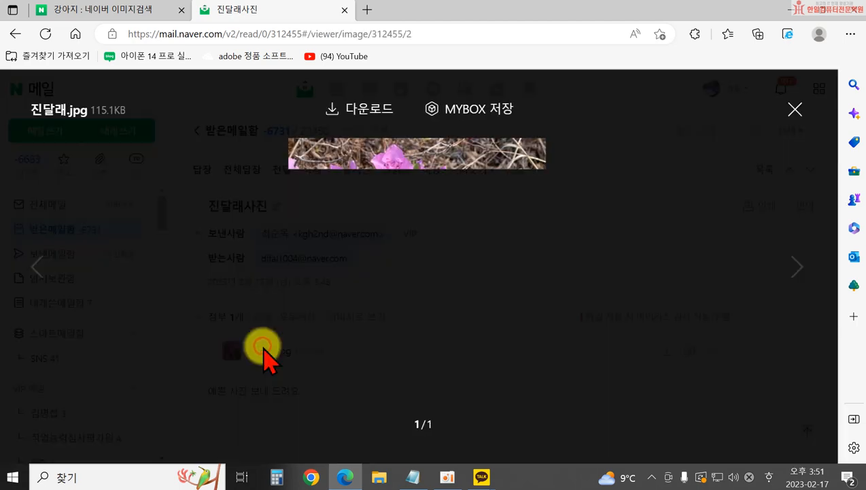
click(796, 109)
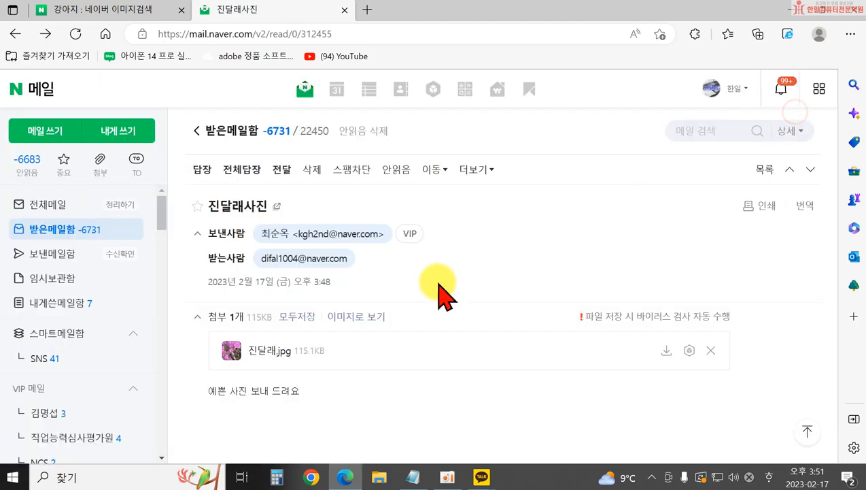
click(95, 228)
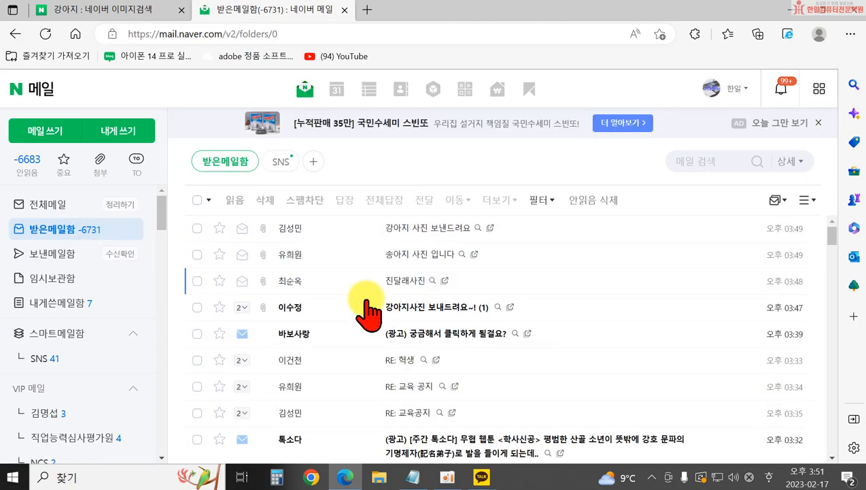
- Open the '강아지 사진 보낸드려요' reply and preview its 강아지.jpg (20.6KB) attachment
click(406, 306)
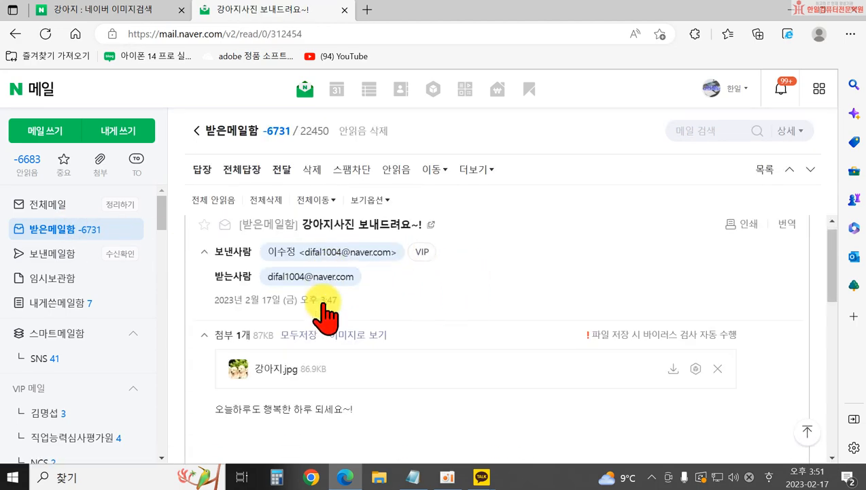
click(34, 227)
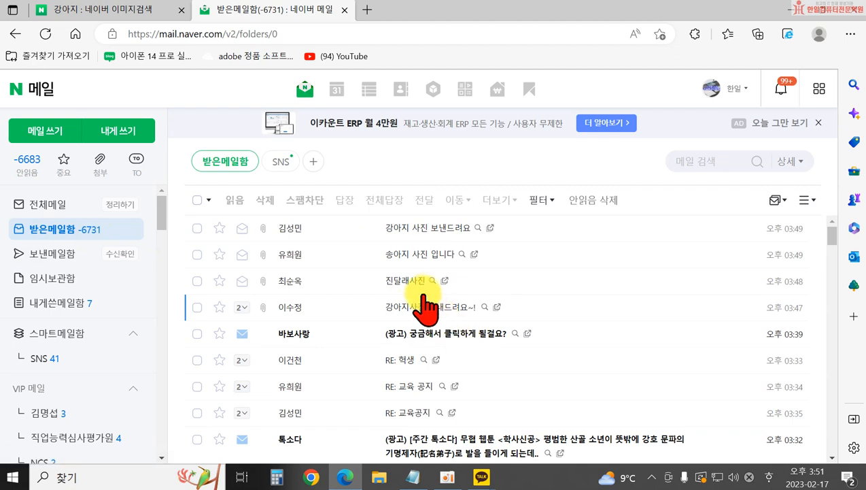
click(421, 228)
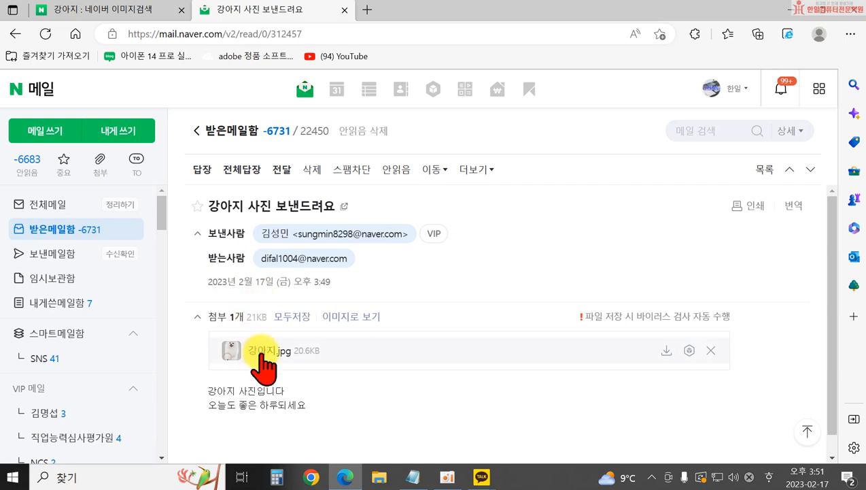
click(262, 354)
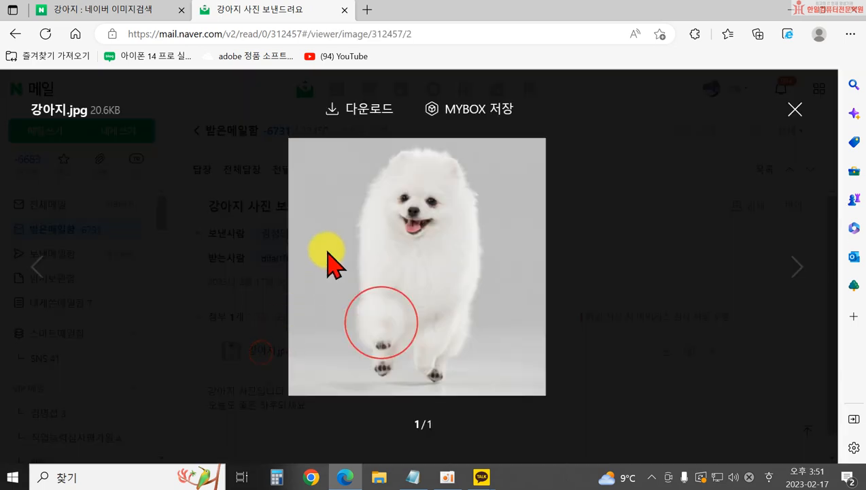
- Save 강아지.jpg via 다른 이름으로 저장 into the personal folder under 문서, beside 송아지
click(360, 109)
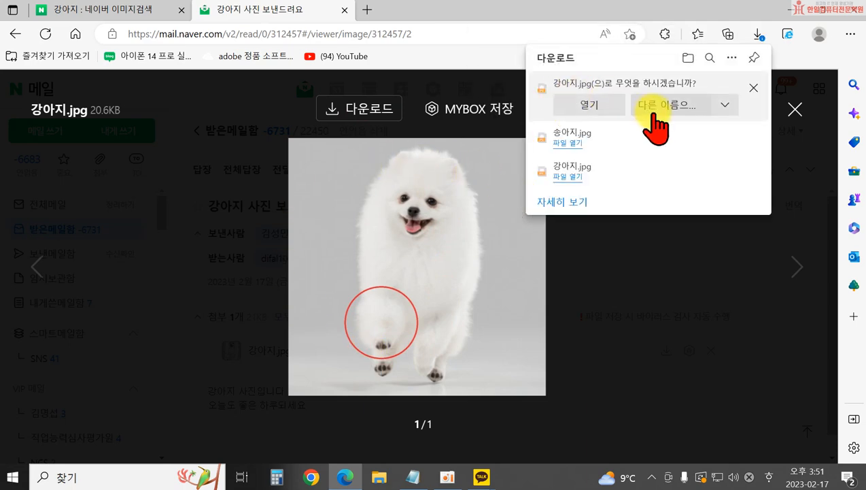
click(659, 114)
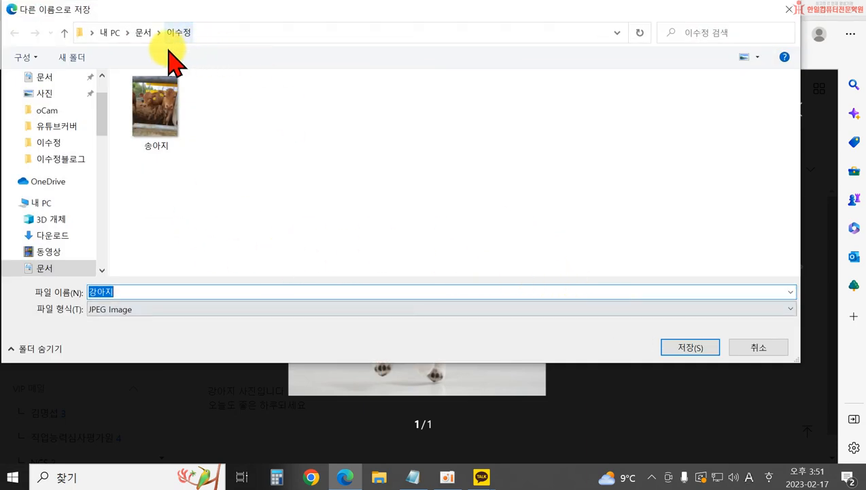
scroll(46, 125, up, 2)
click(44, 137)
scroll(160, 251, down, 3)
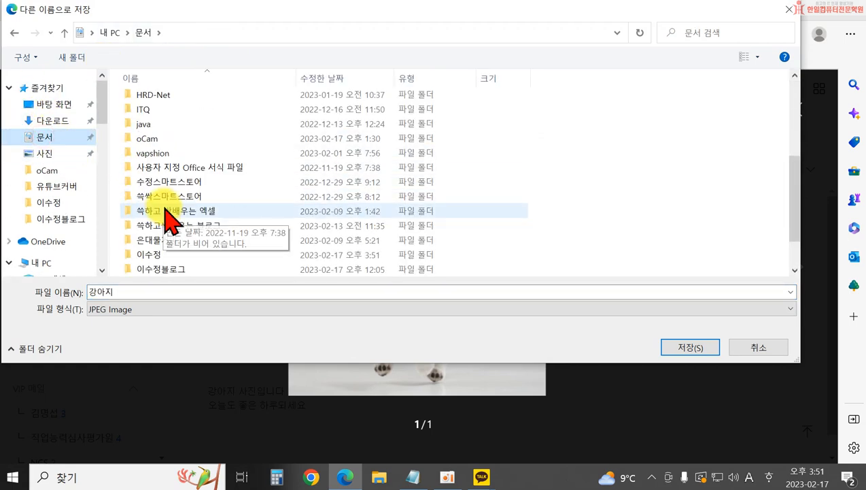
double_click(153, 254)
click(680, 348)
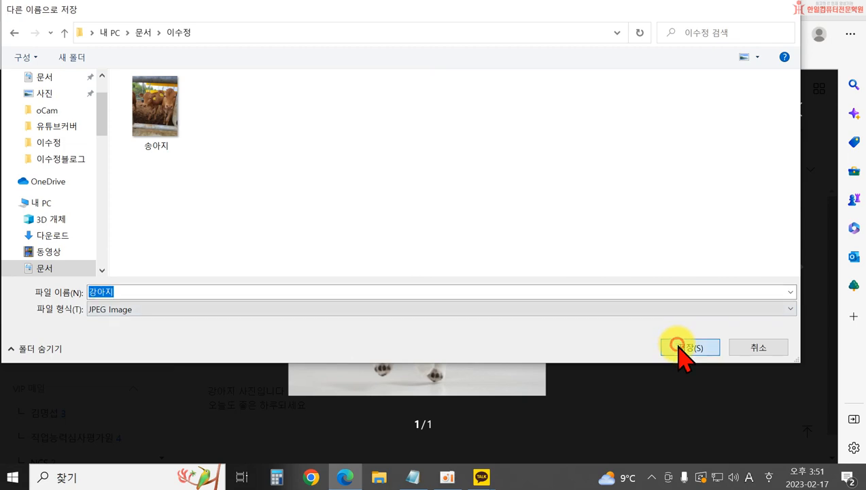